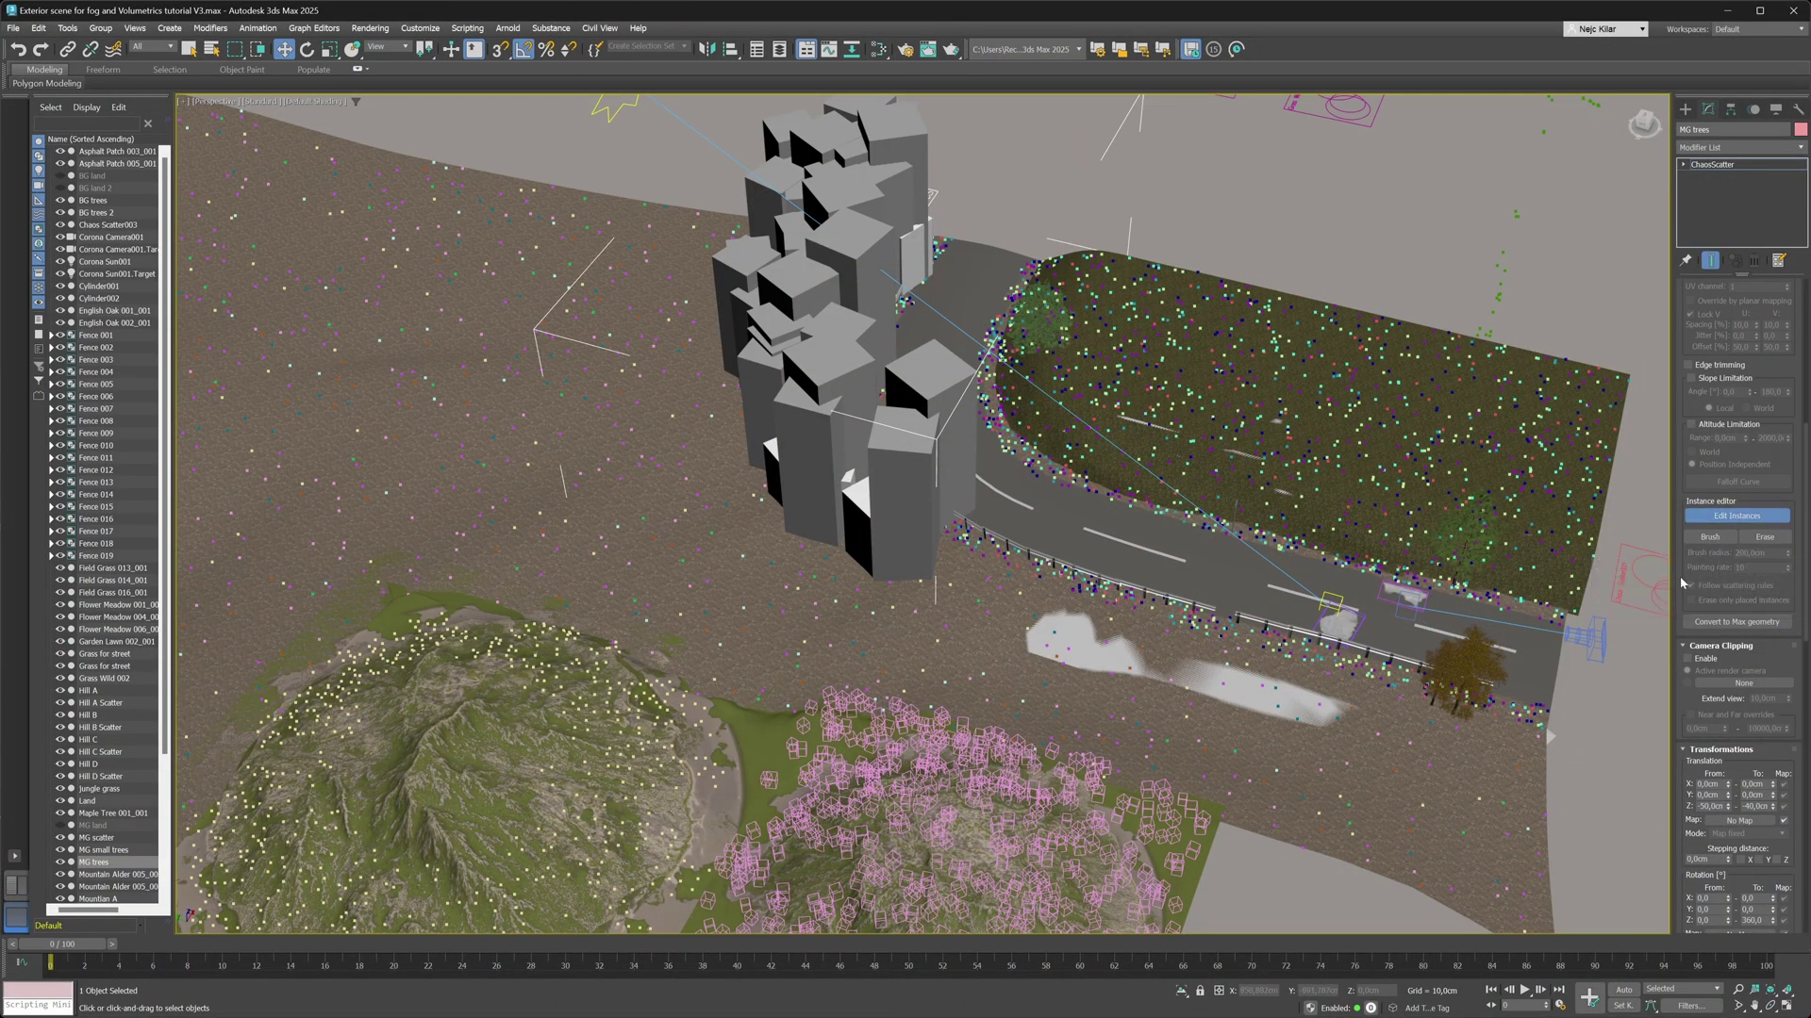
Paint new MG trees instances along the near roadside with the instance brush and switch to erasing.
click(1710, 536)
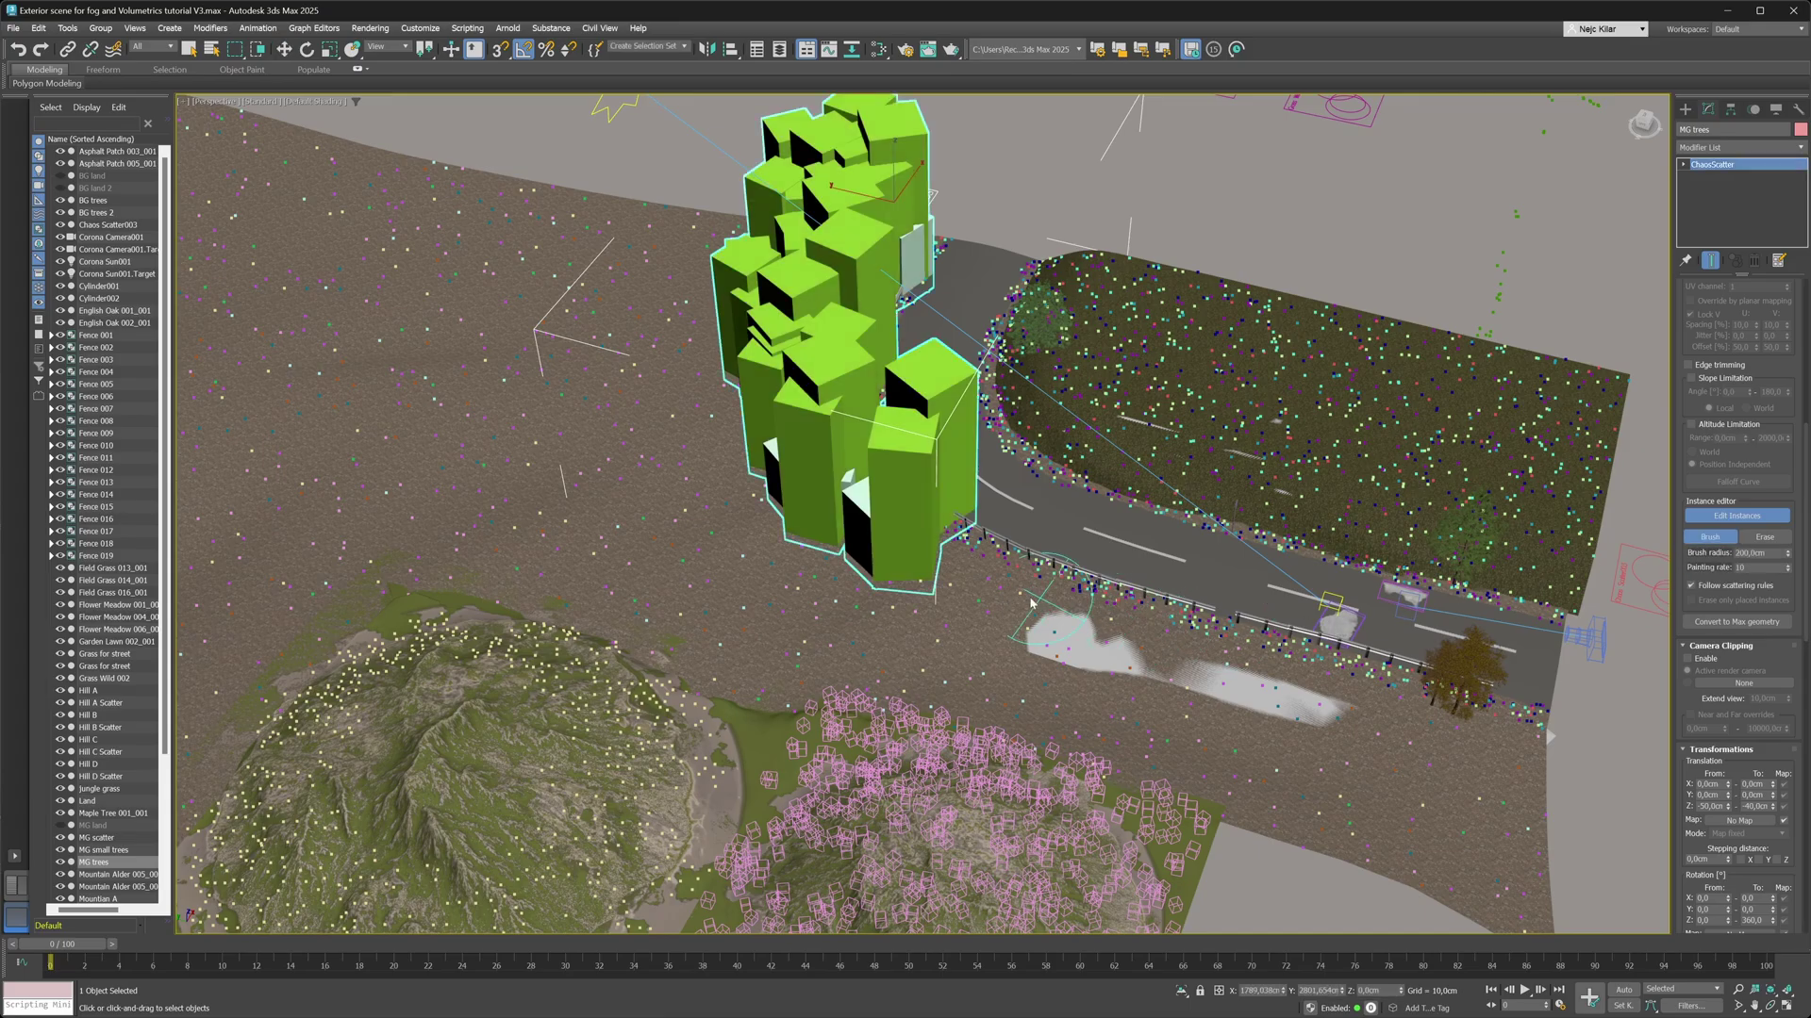
click(1764, 537)
drag(1339, 613, 956, 579)
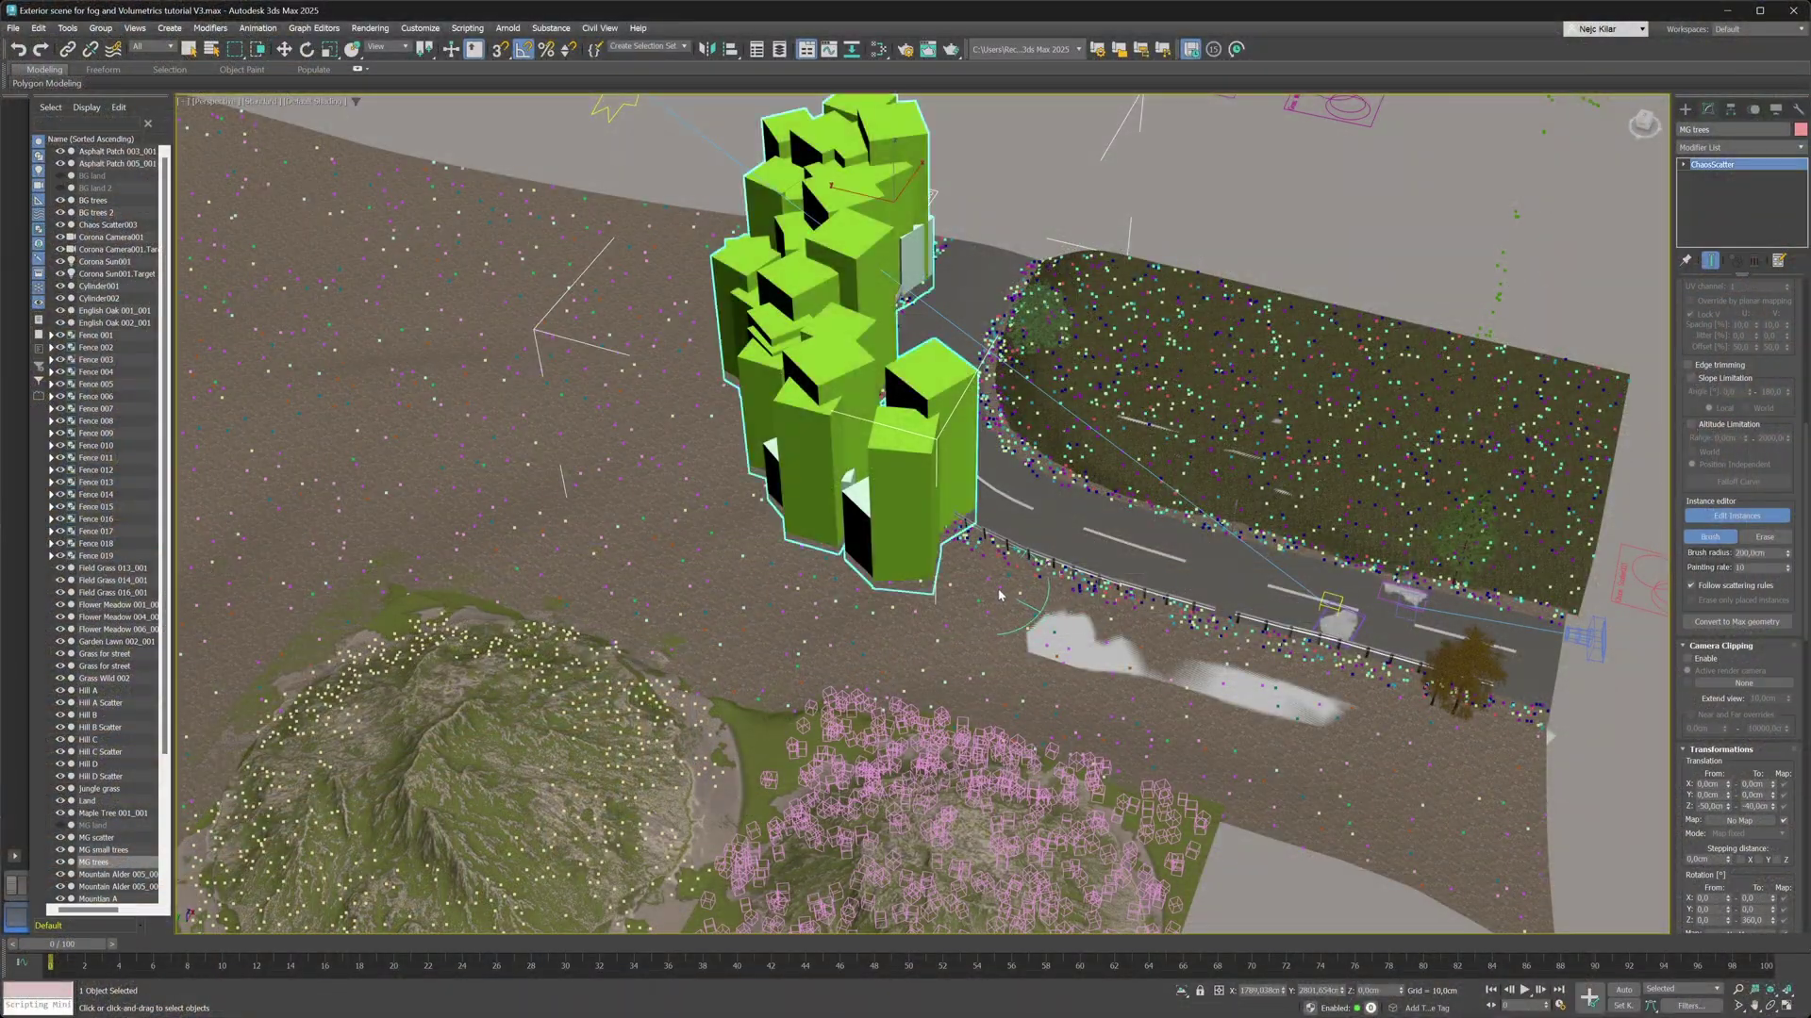
drag(1000, 594, 1226, 669)
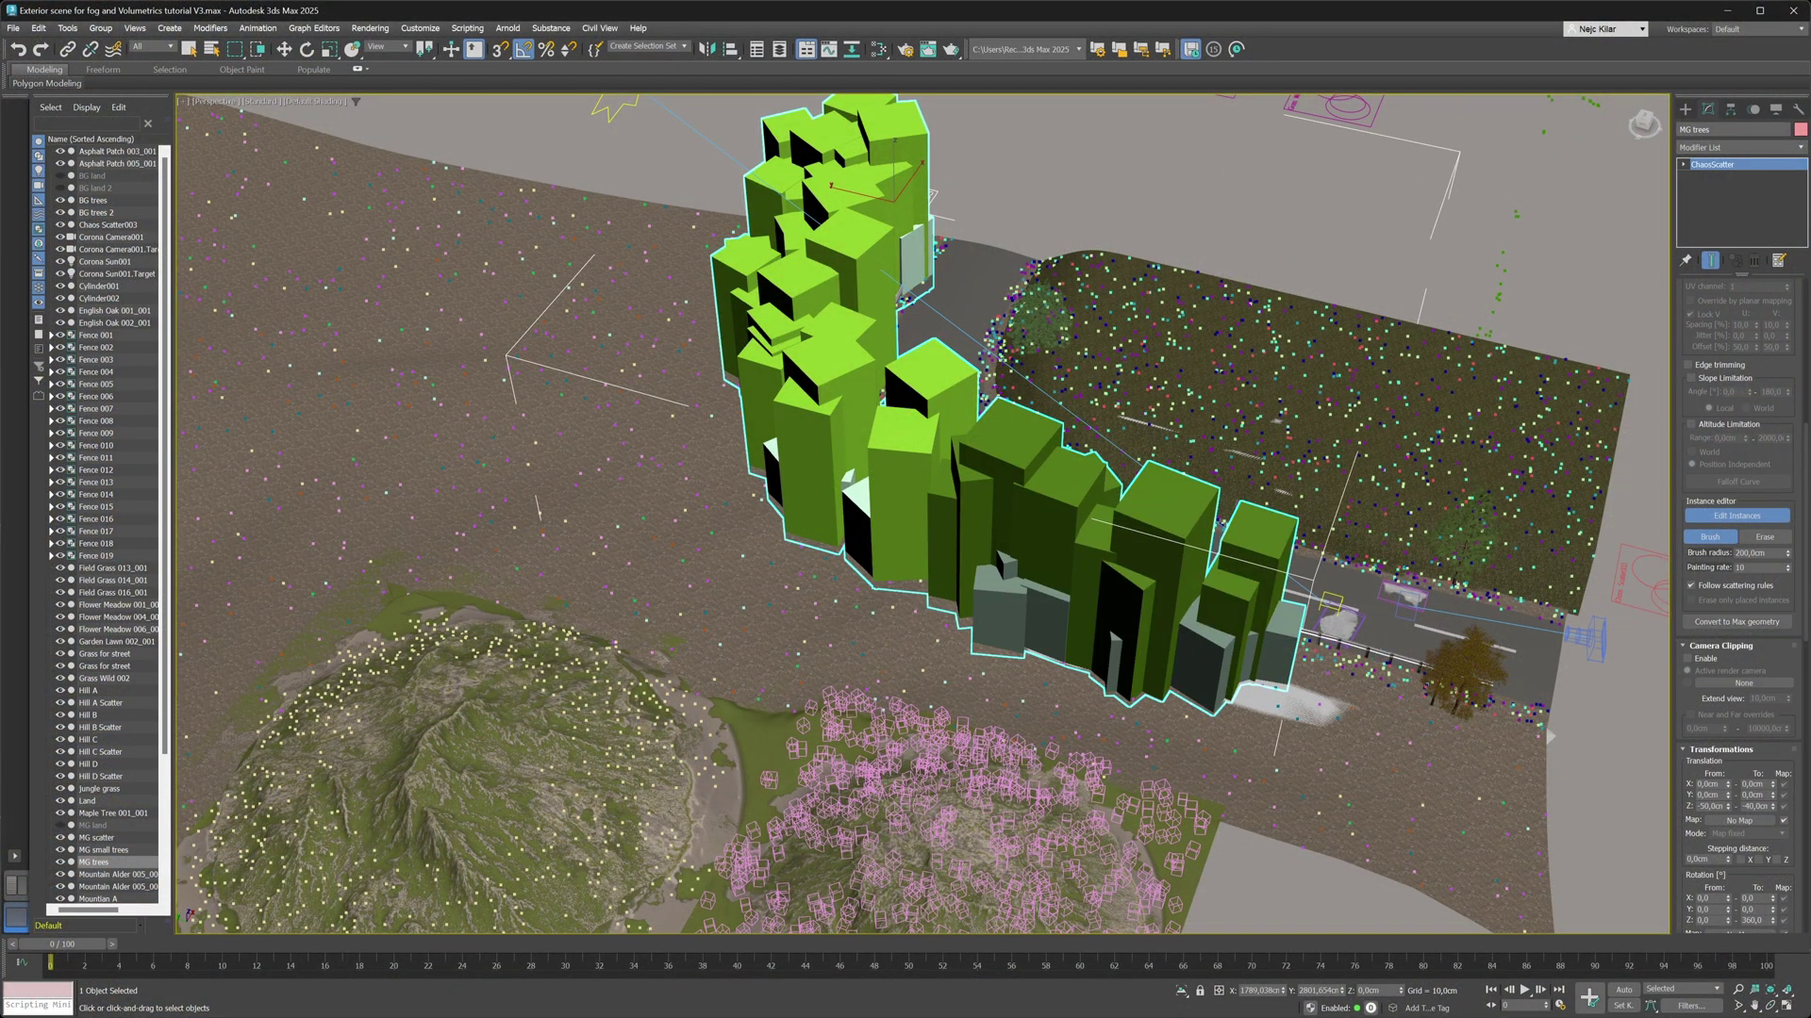
click(1763, 536)
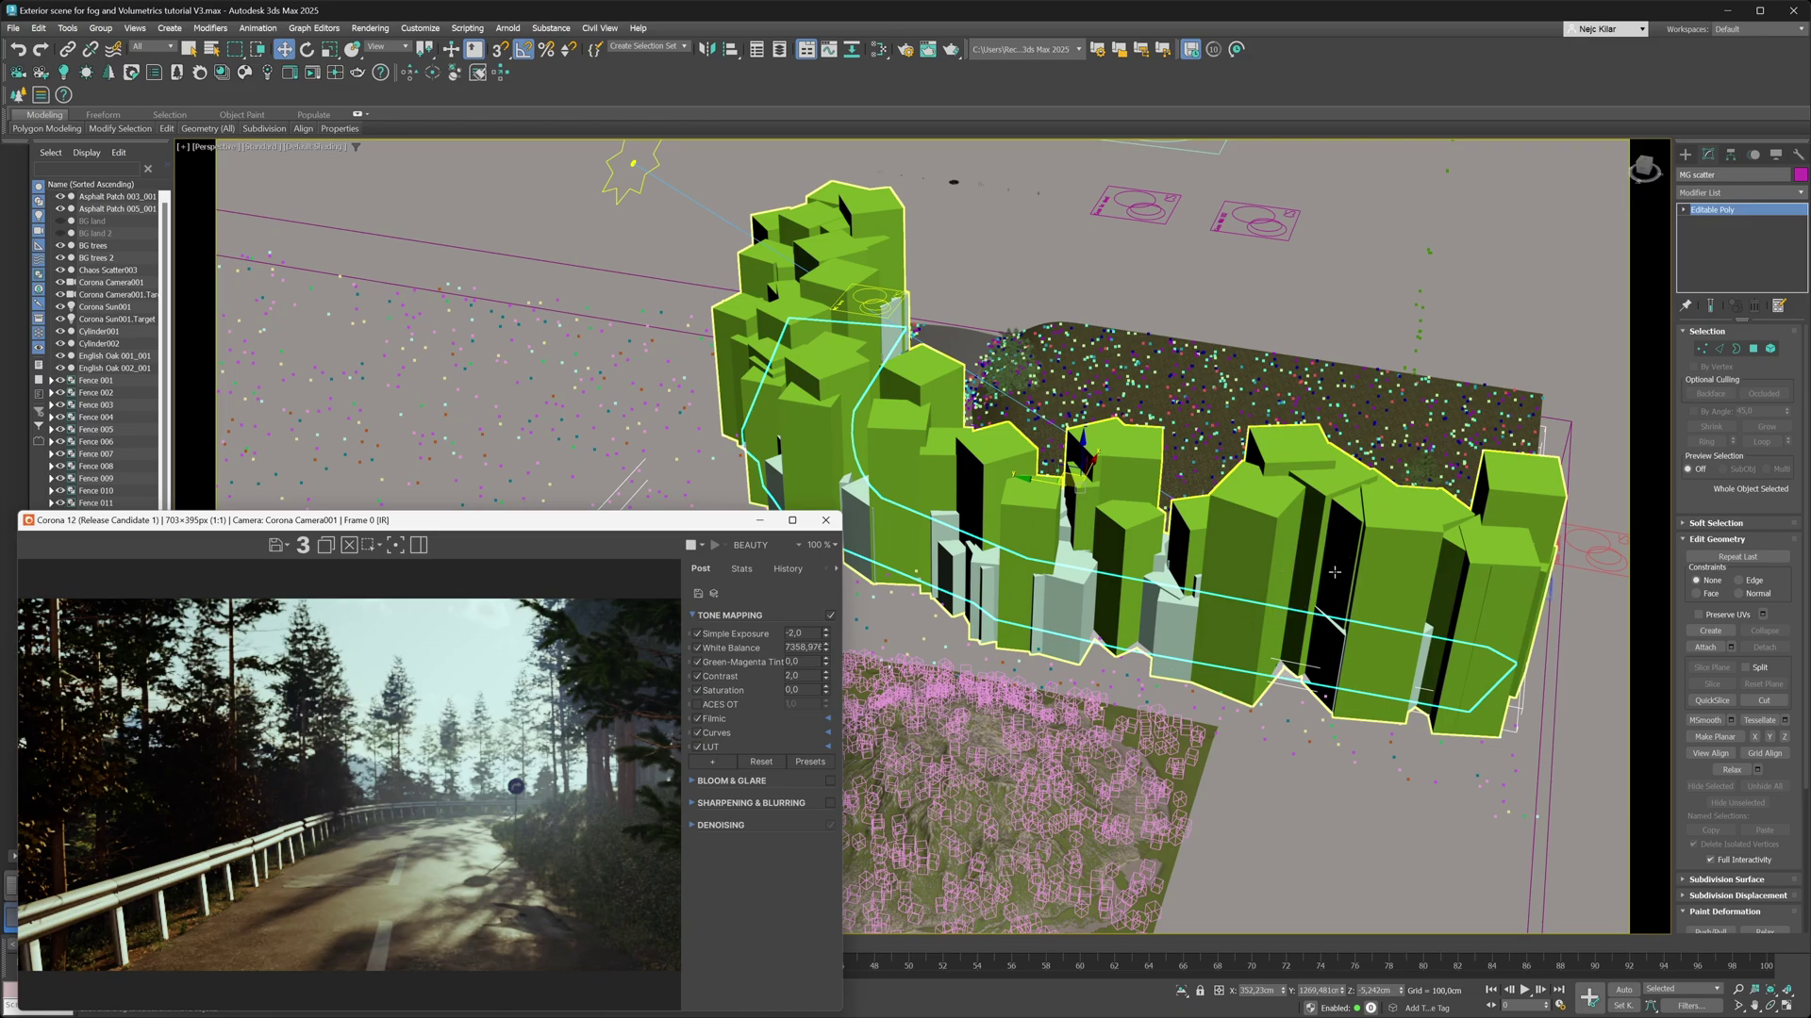
Select the MG trees scatter and enable instance editing in Erase mode.
click(1398, 544)
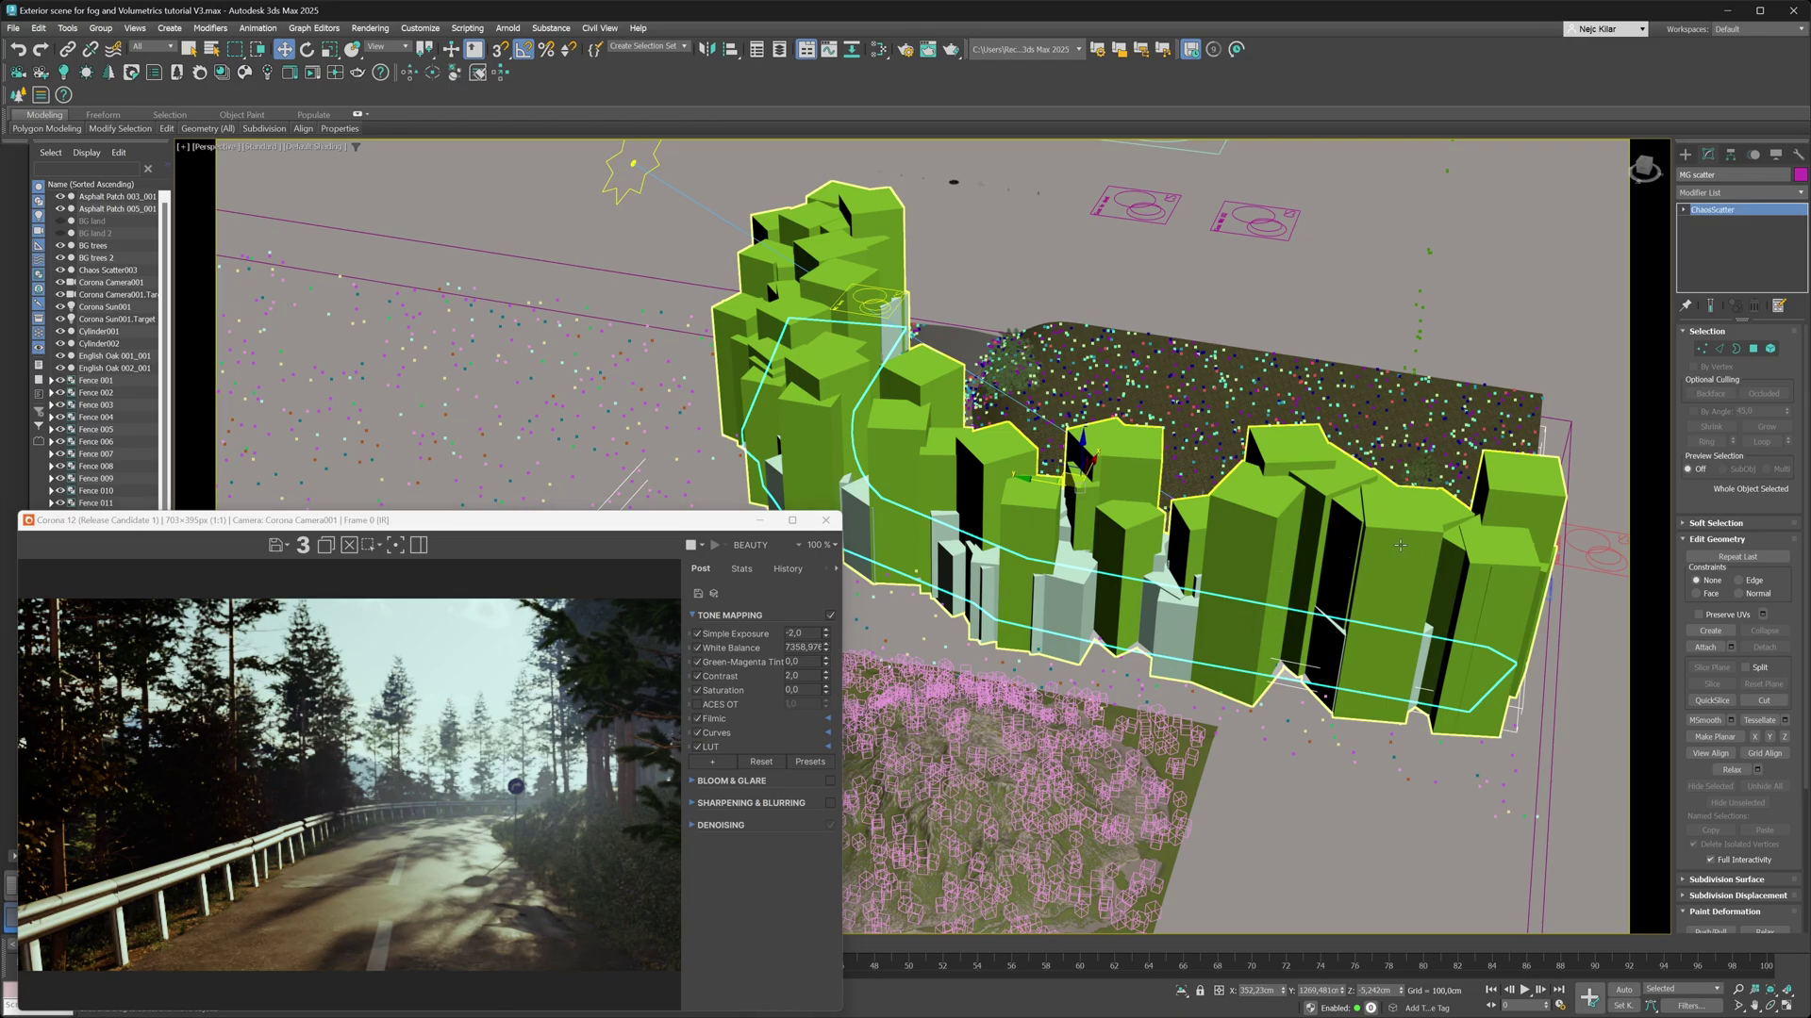
click(1398, 545)
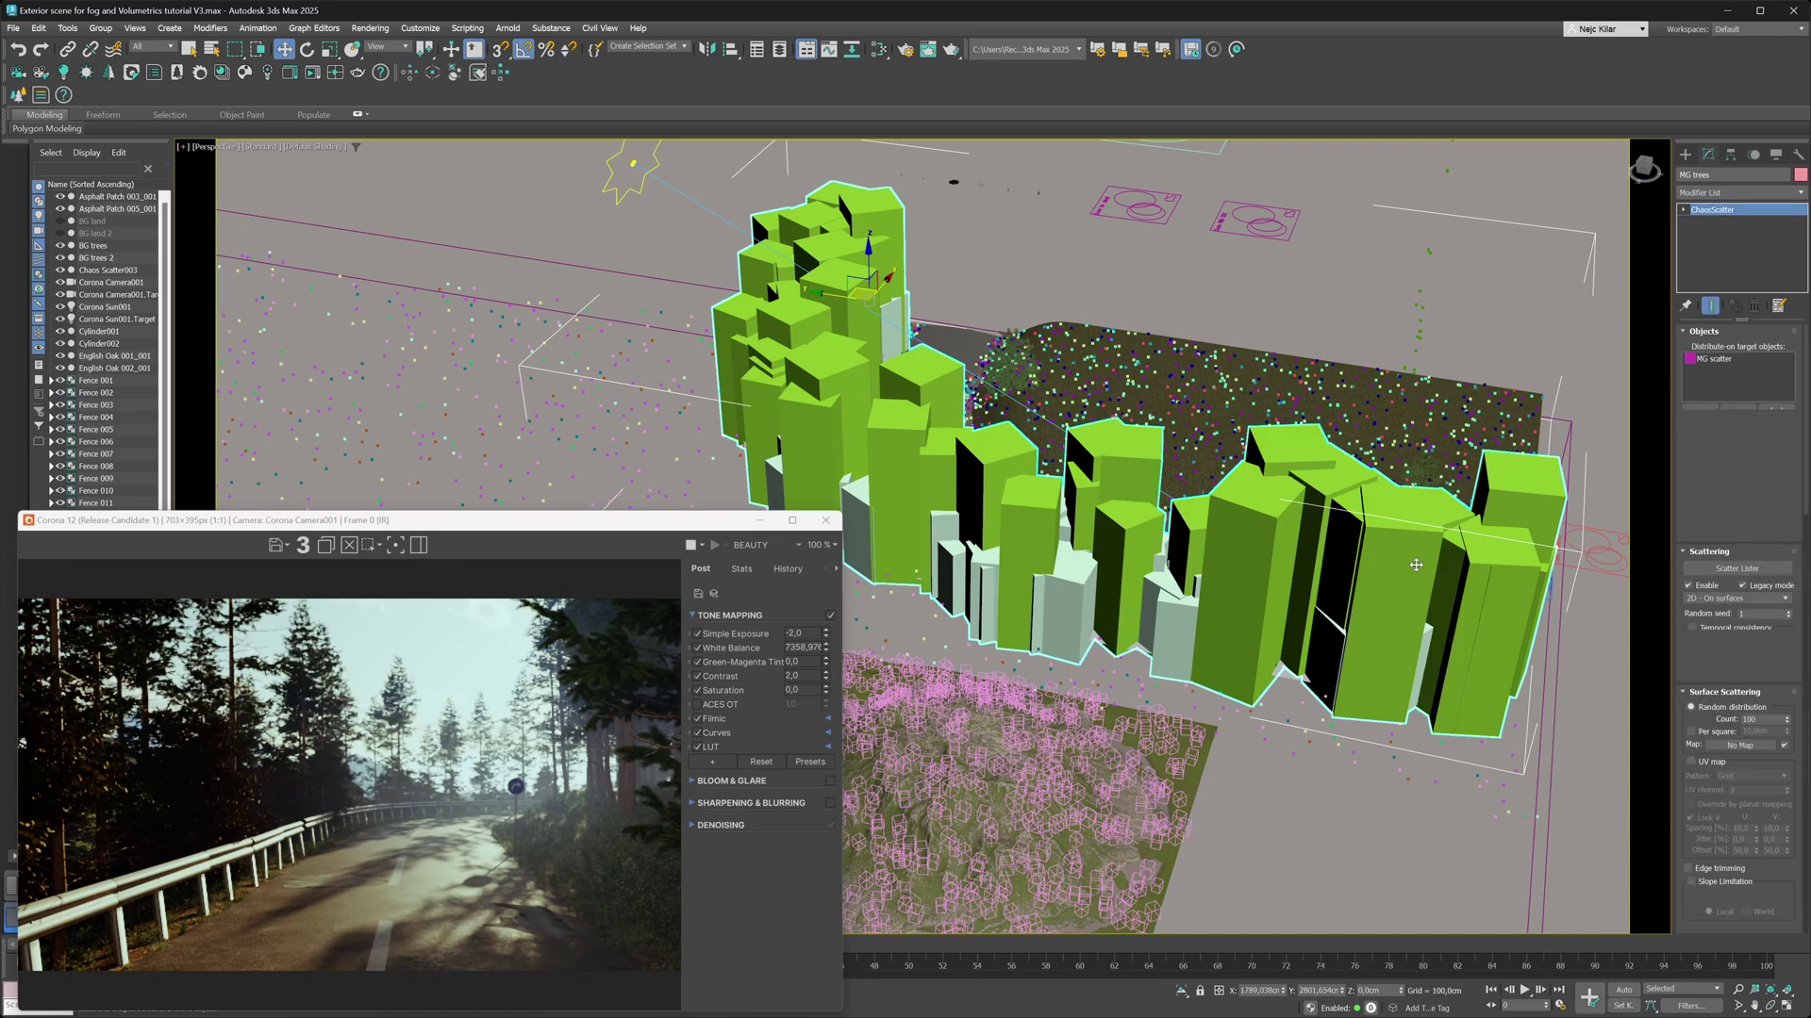
drag(1799, 366, 1799, 528)
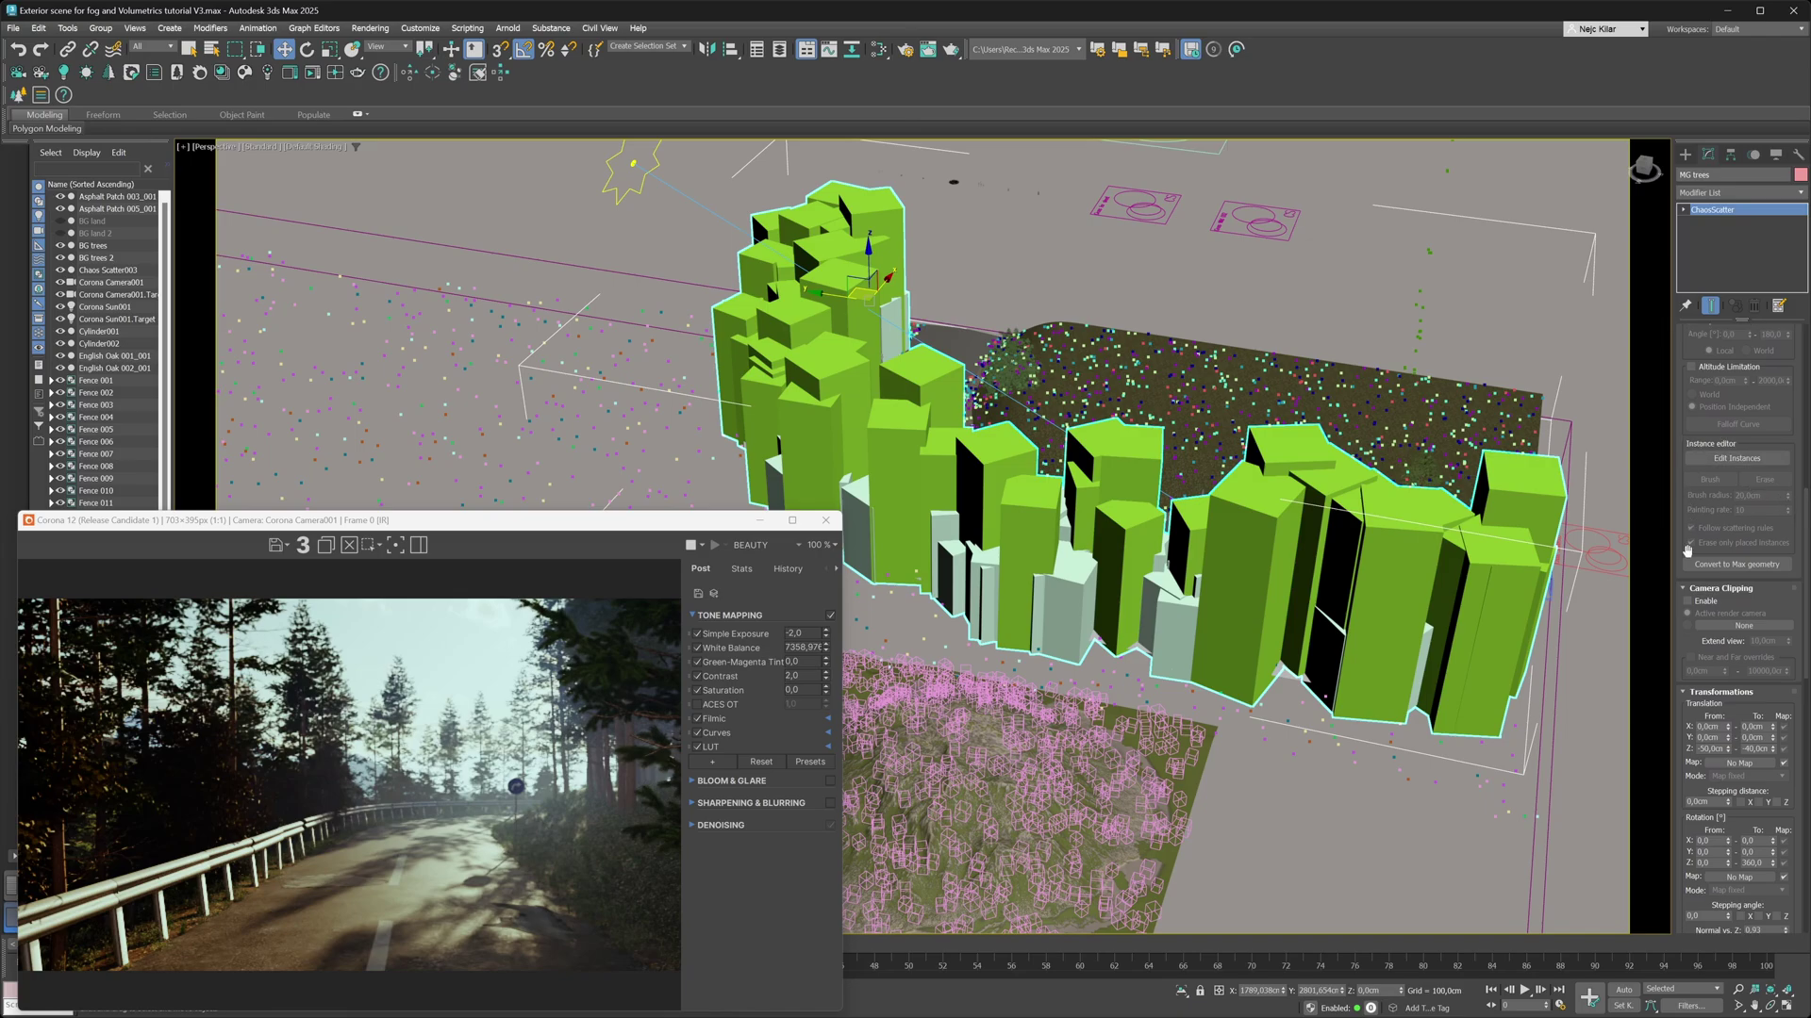
click(1733, 462)
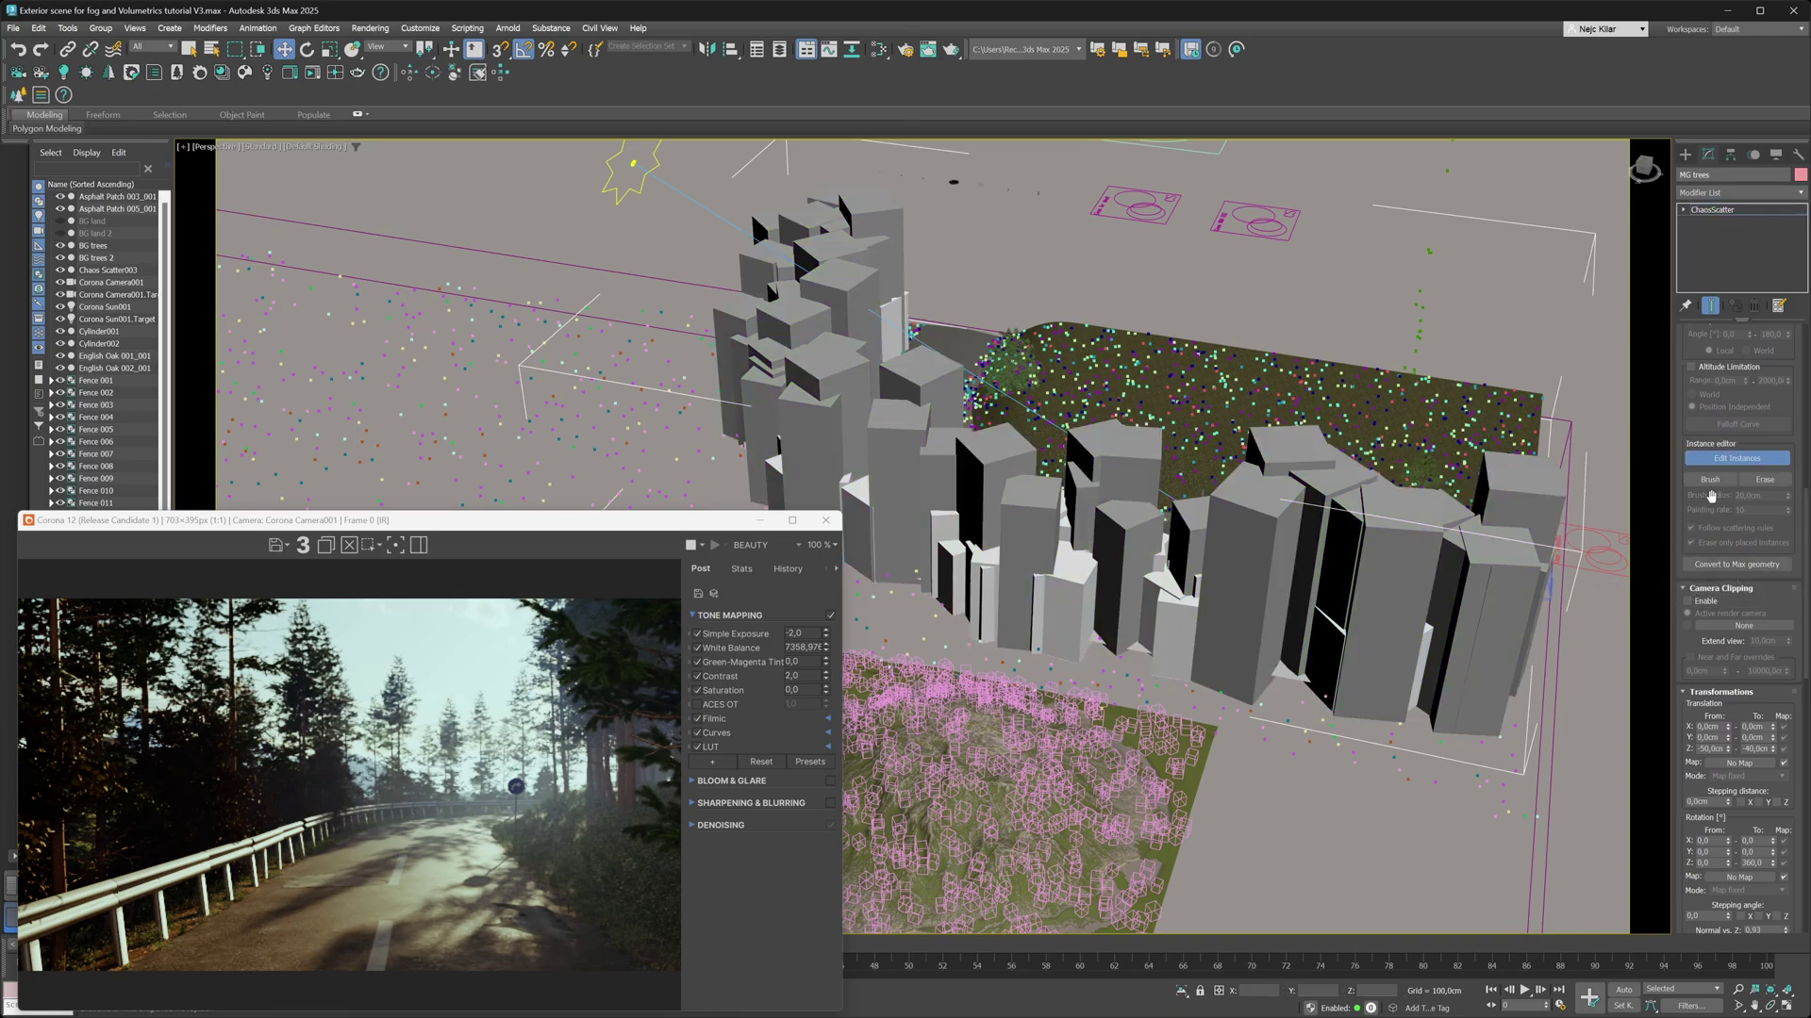
click(1711, 480)
click(1766, 483)
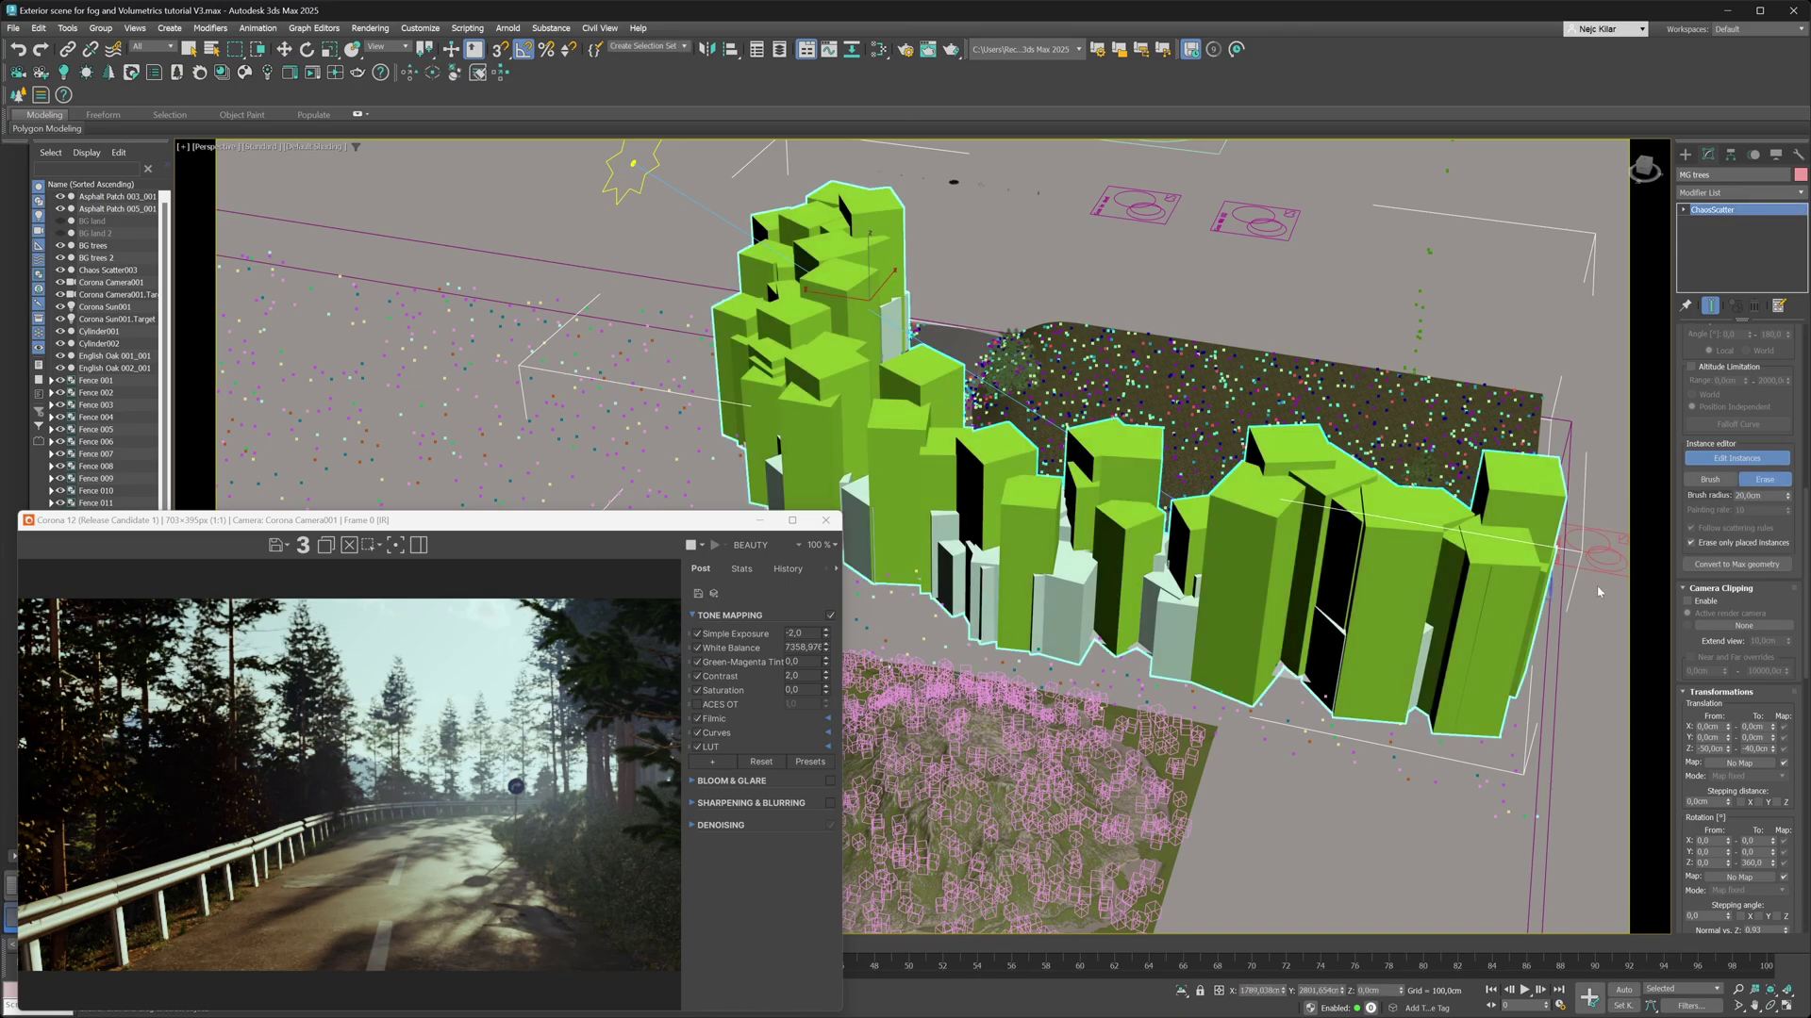
Turn off Erase only placed instances, set the brush radius to 200 cm and erase the trees along the middle of the roadside.
click(1690, 543)
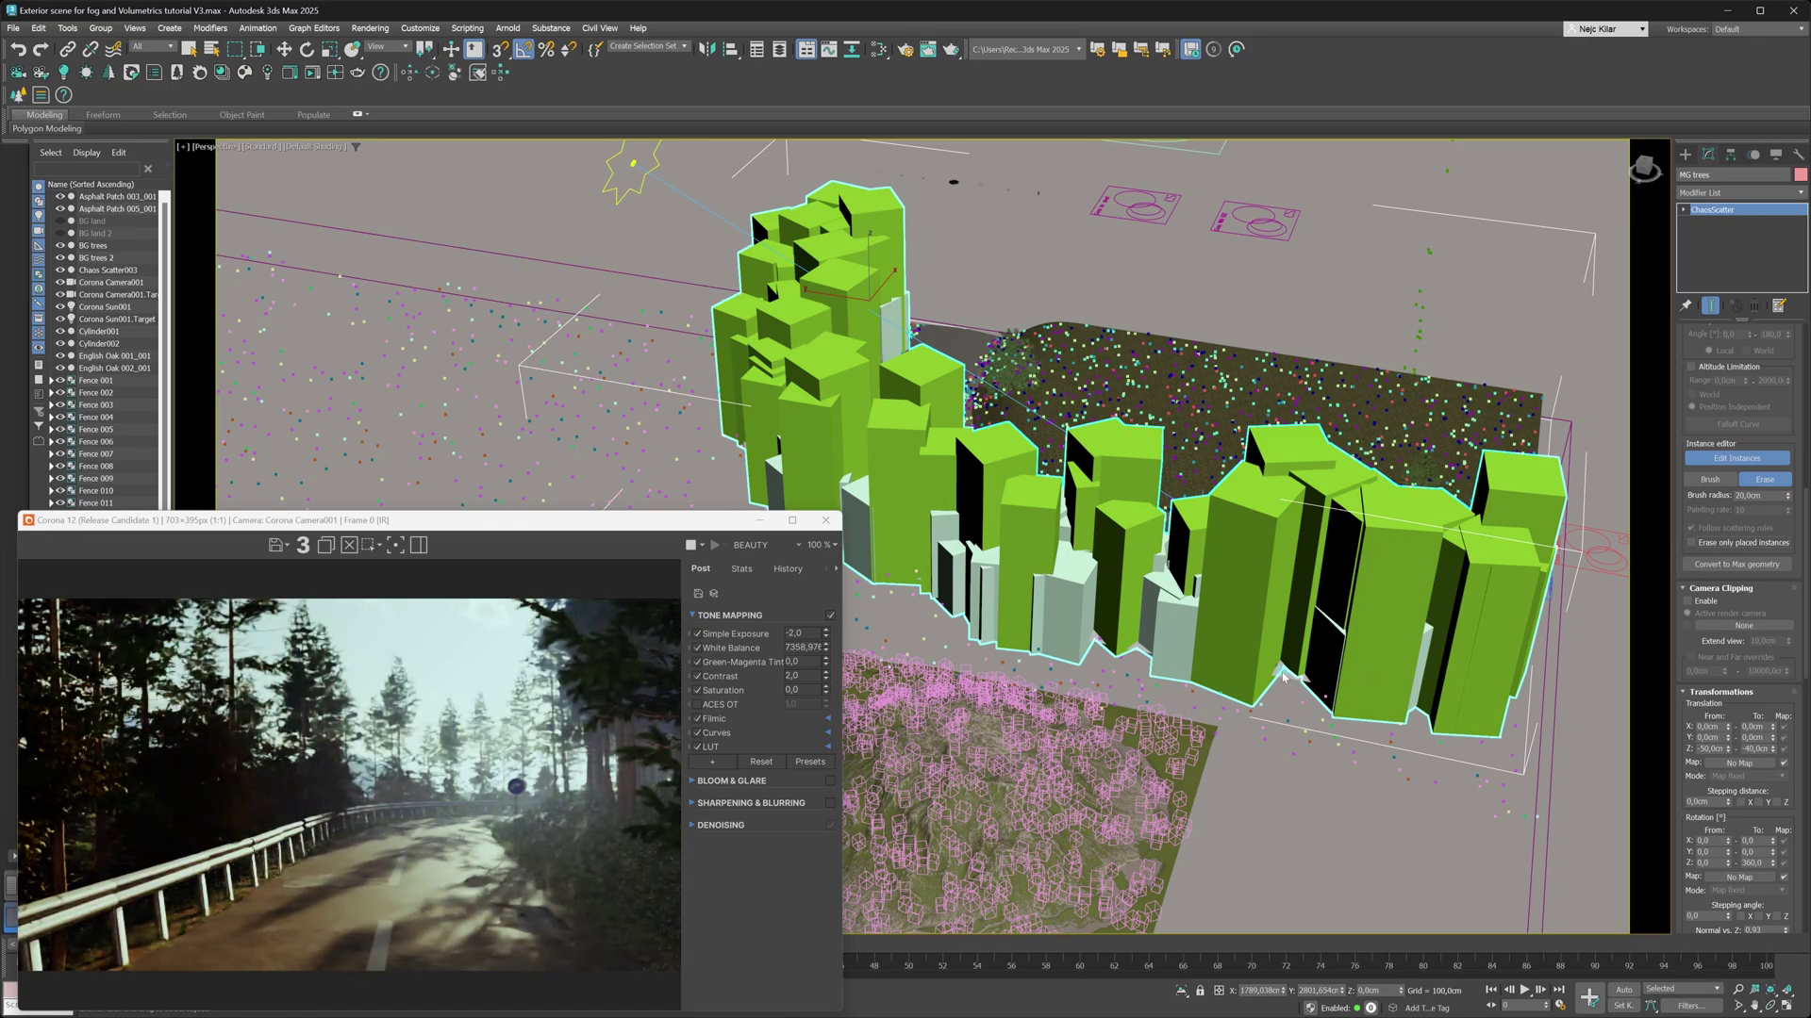
scroll(1283, 675, up, 3)
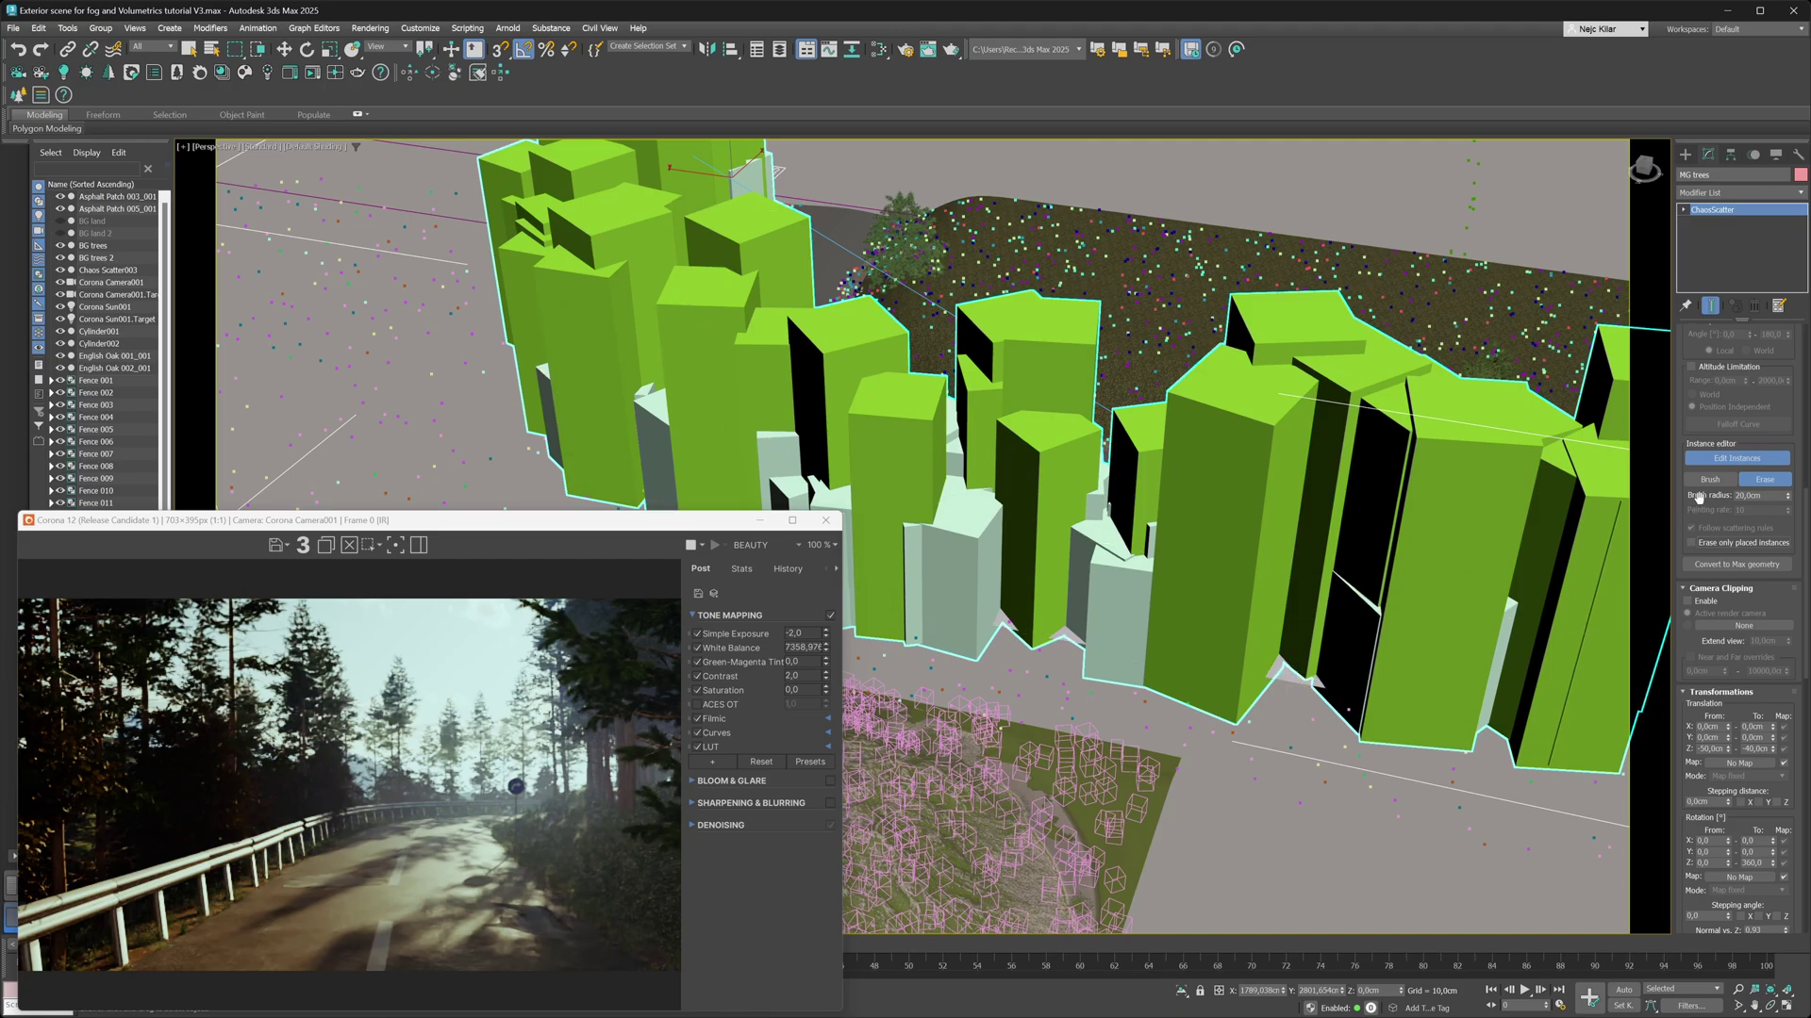
click(1747, 495)
key(Return)
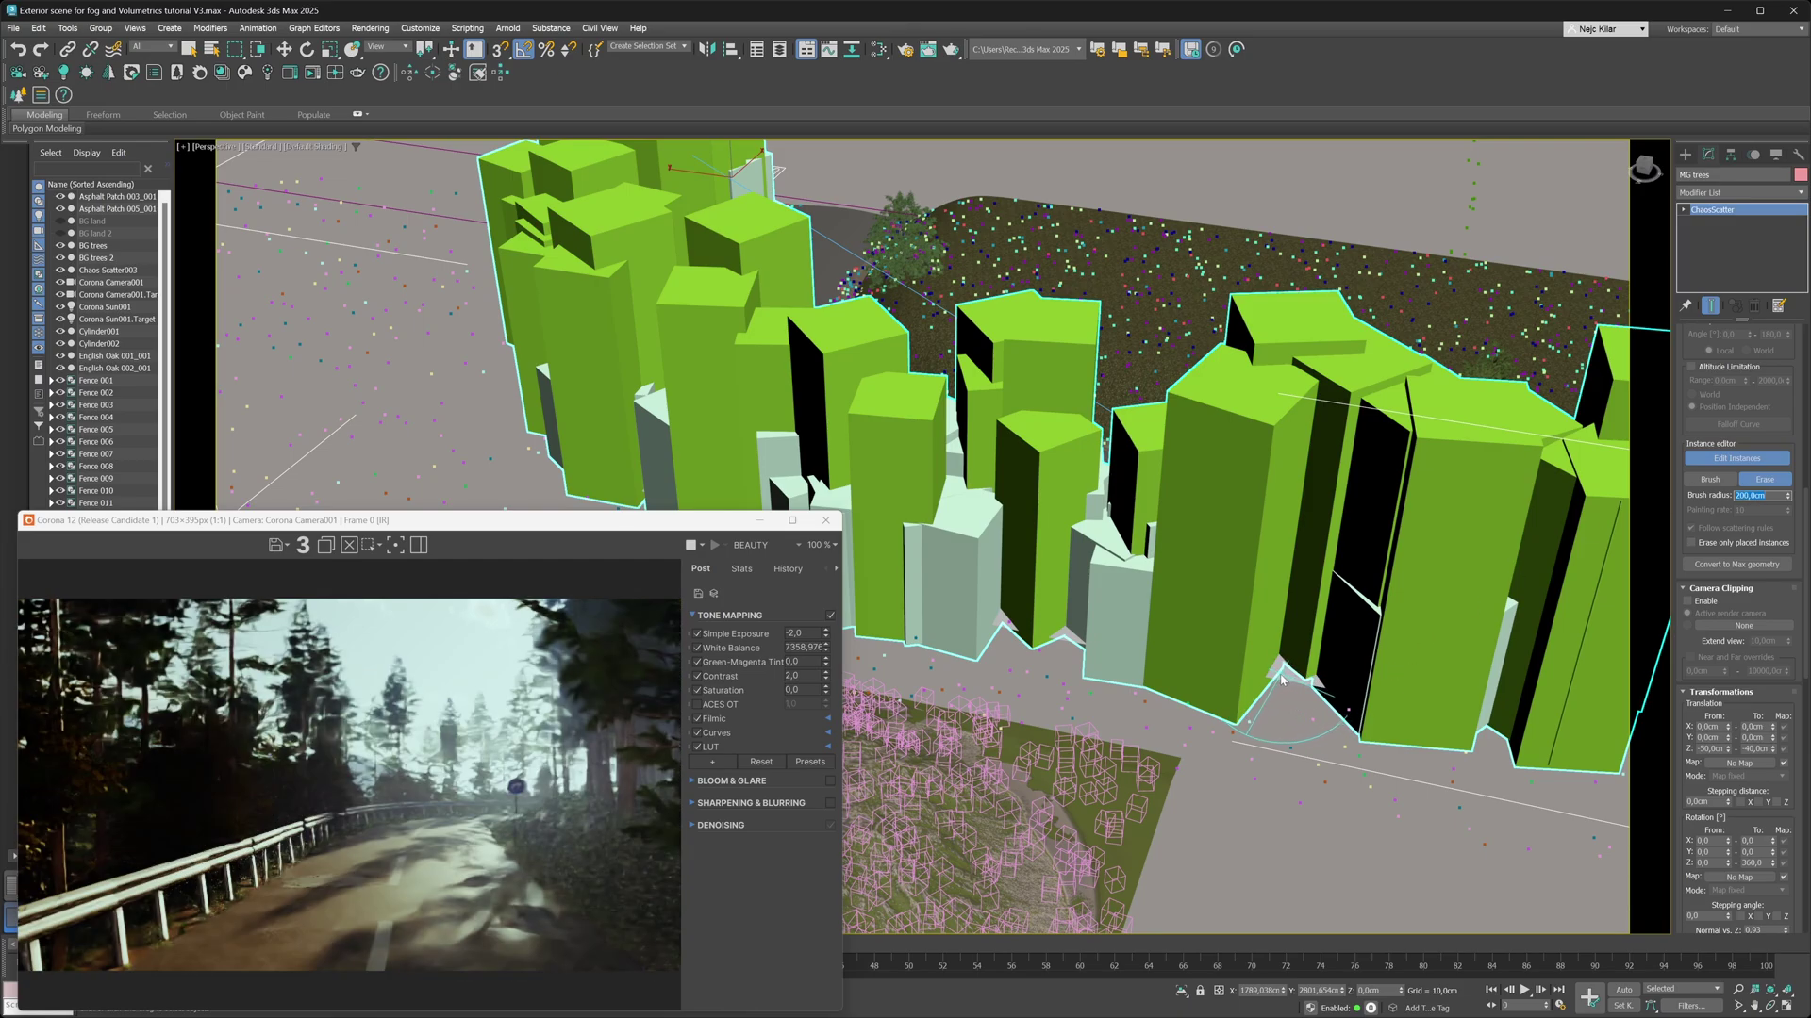
scroll(1270, 658, down, 3)
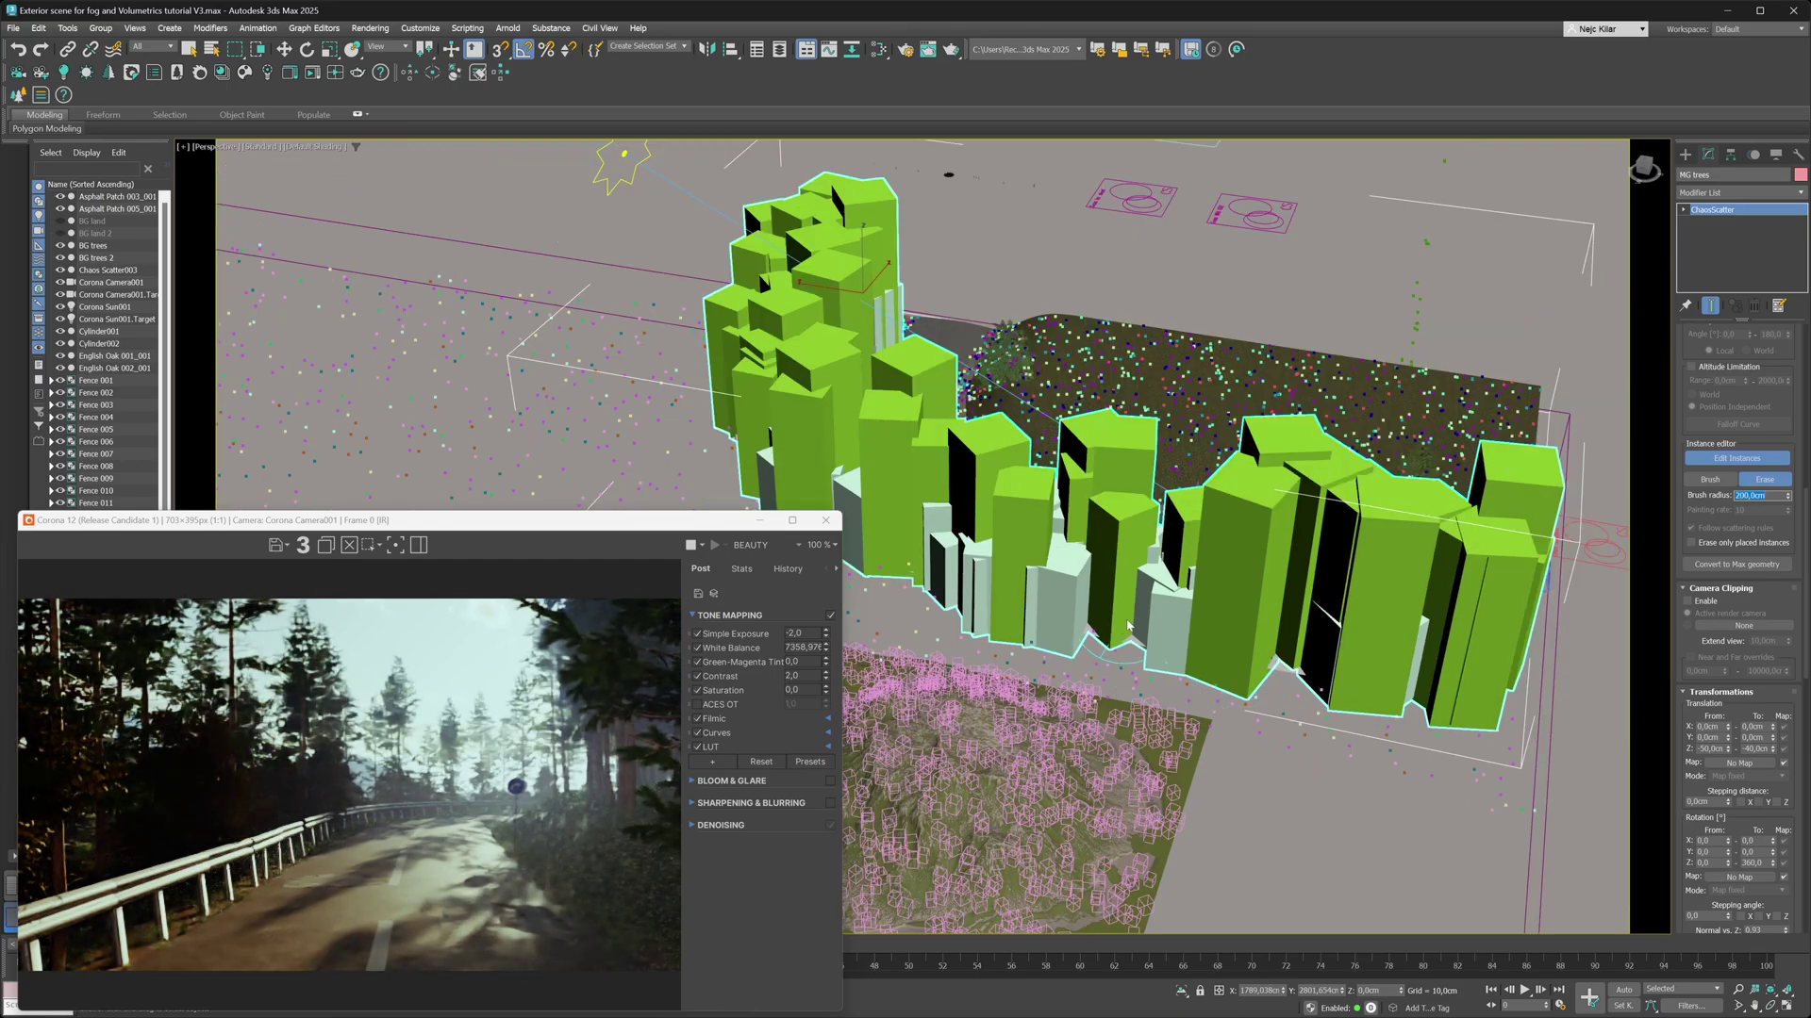
mouse_move(1094, 627)
mouse_down()
mouse_move(1178, 671)
mouse_move(976, 594)
mouse_move(1056, 592)
mouse_up()
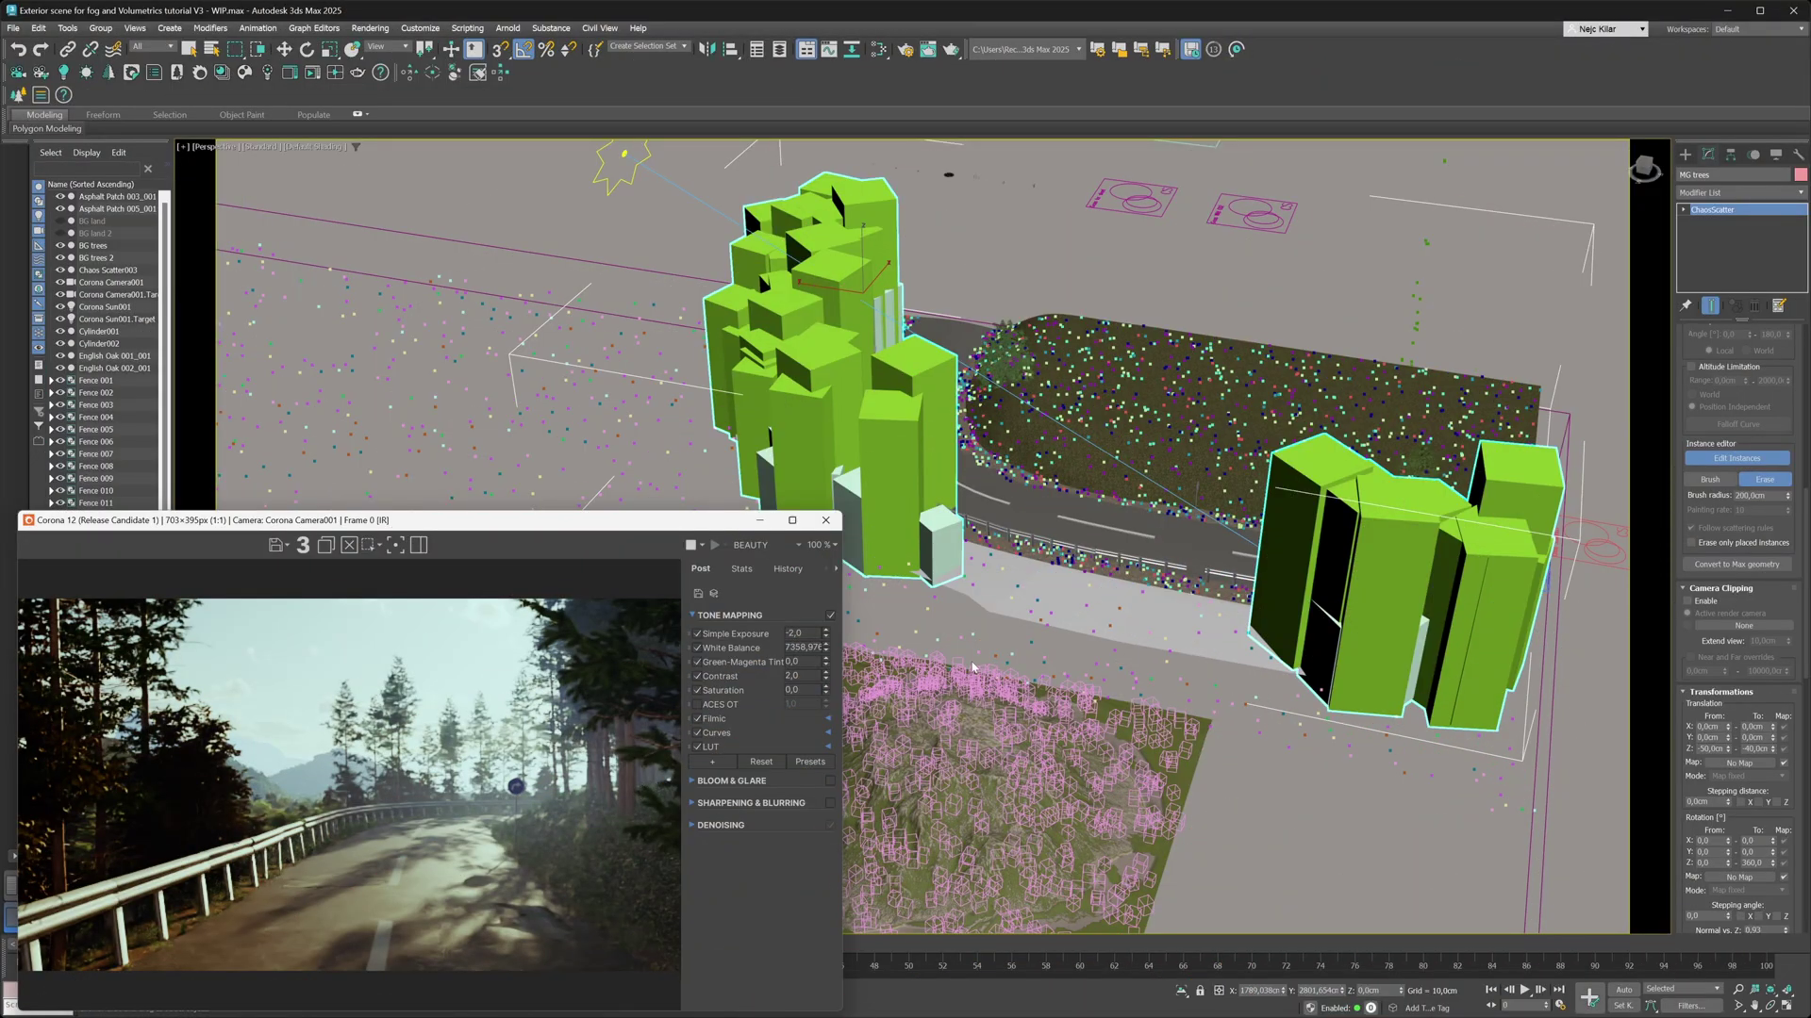
Try painting trees into the cleared roadside gap with the instance brush, and undo the stroke.
click(1710, 480)
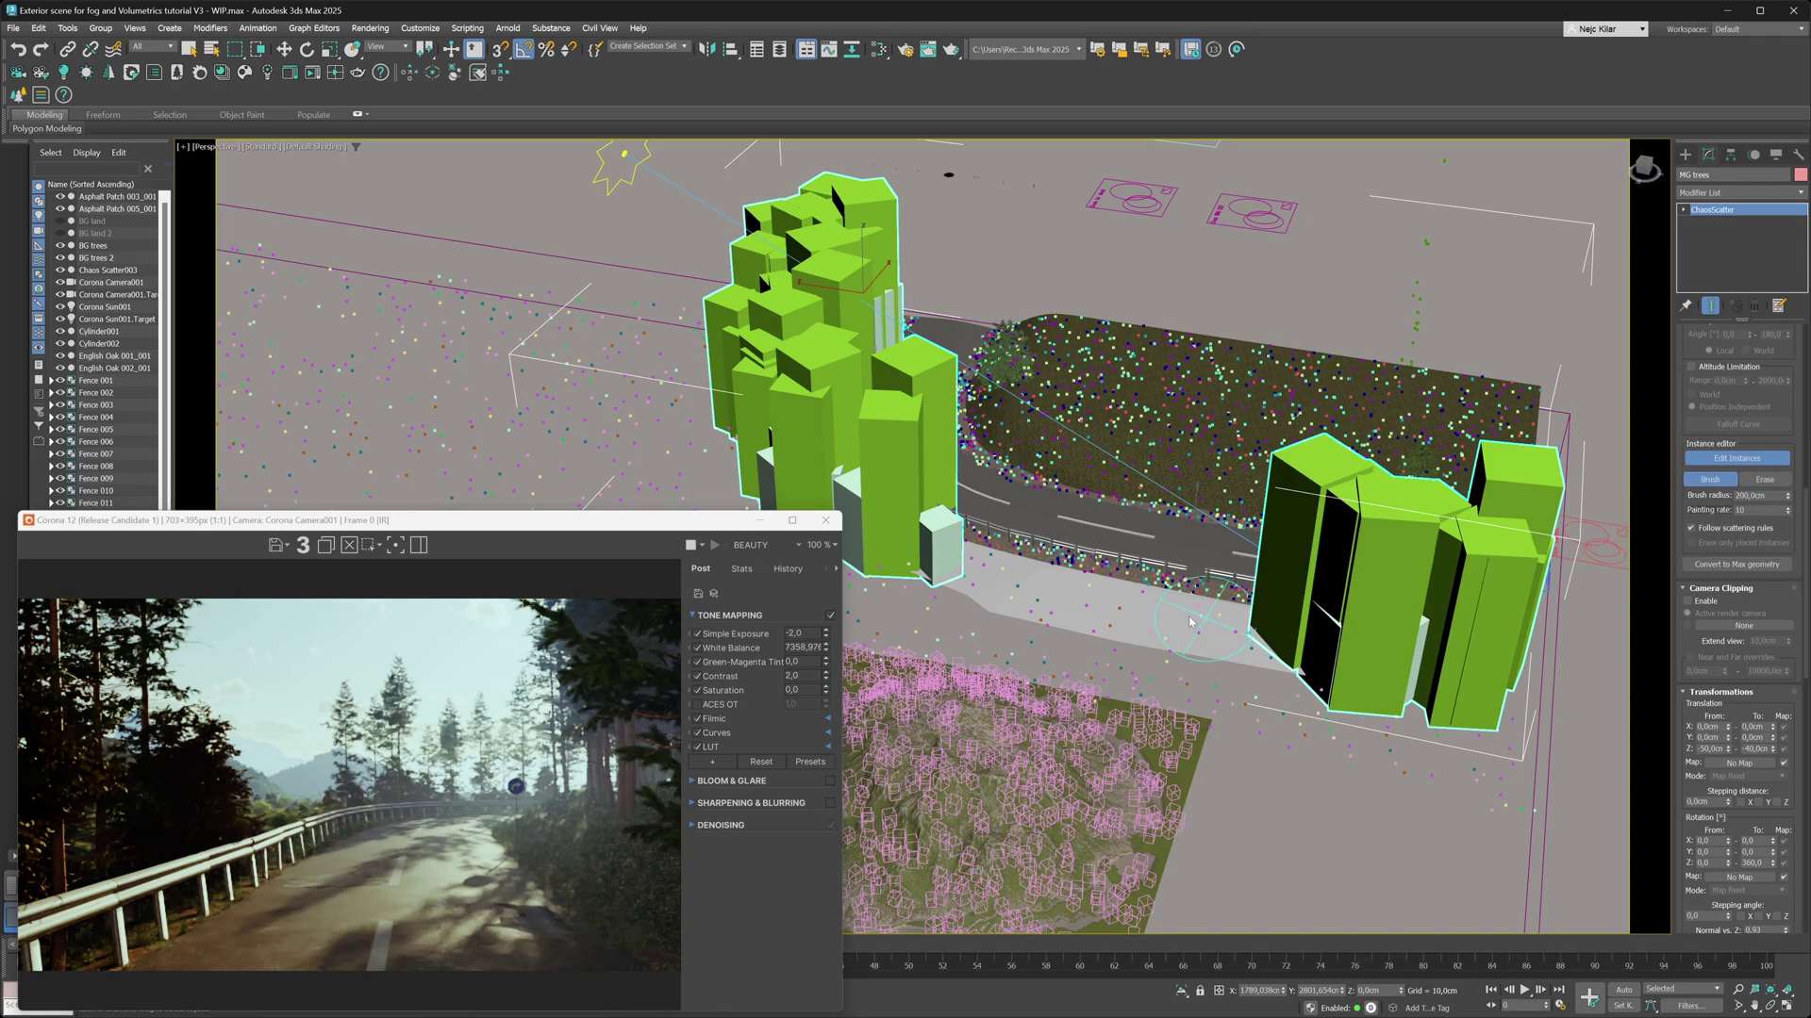
mouse_move(981, 598)
mouse_down()
mouse_move(1027, 585)
mouse_move(1199, 648)
mouse_up()
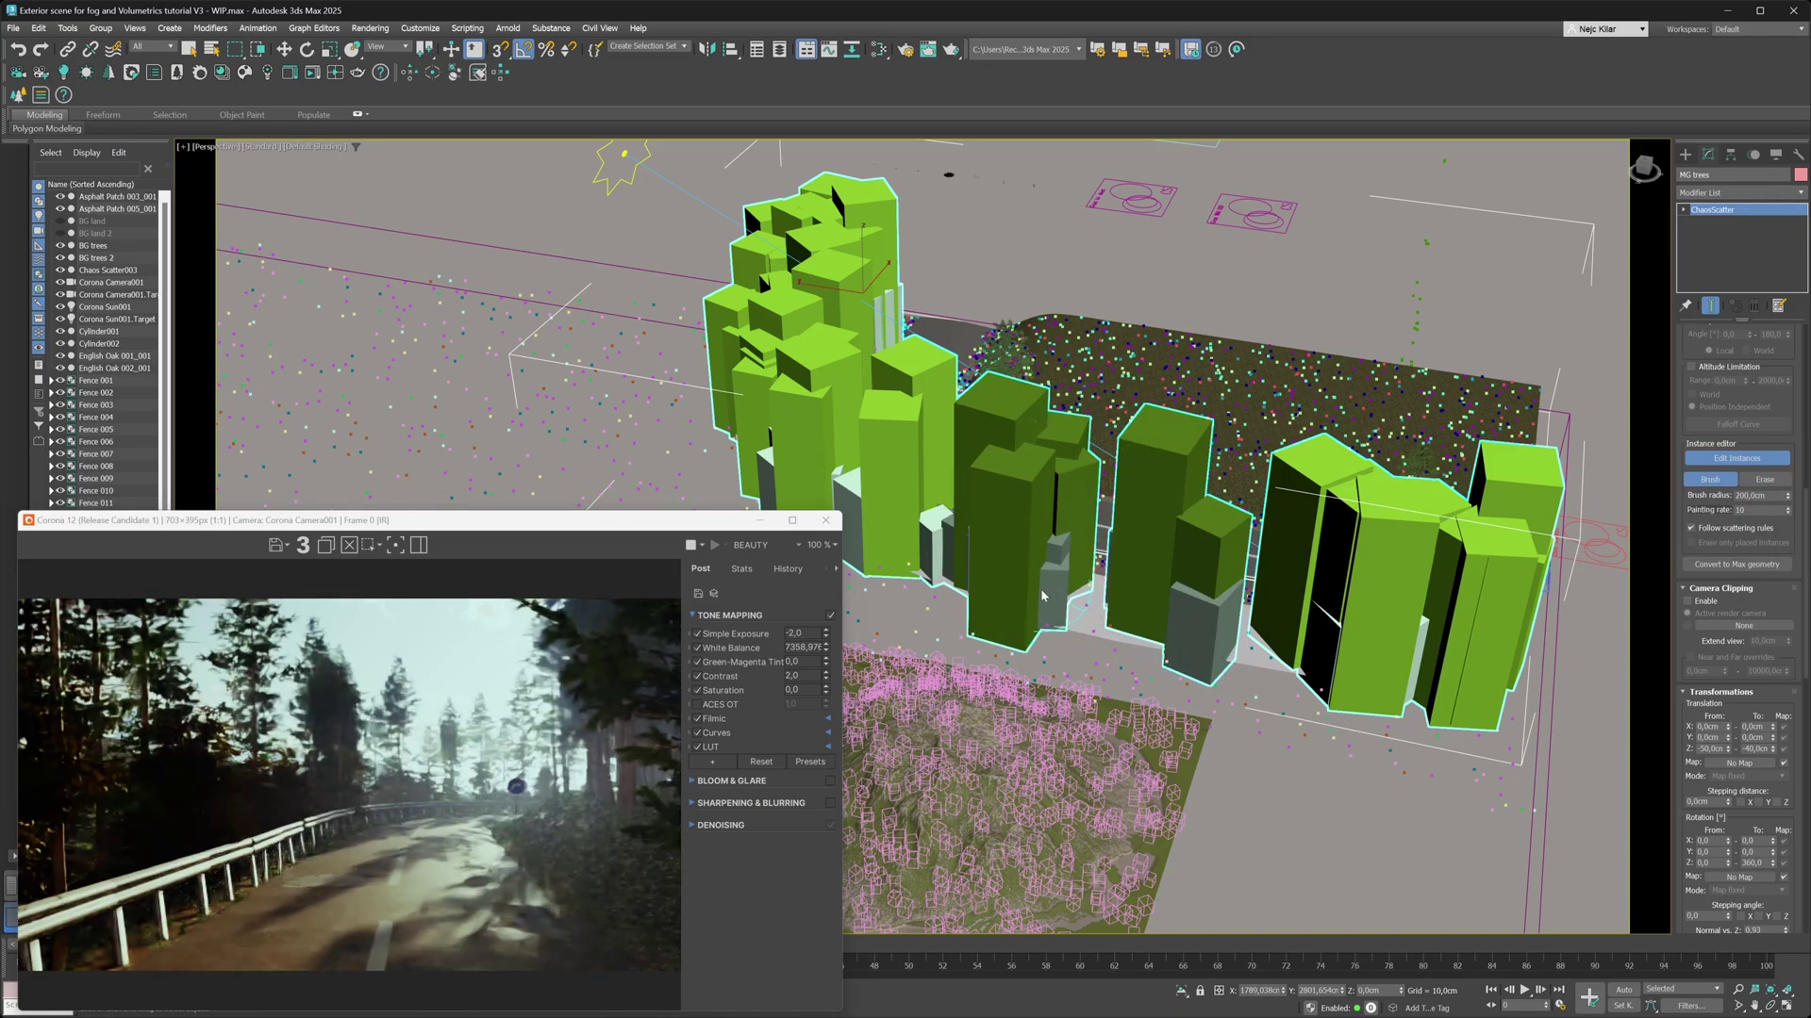
key(ctrl+z)
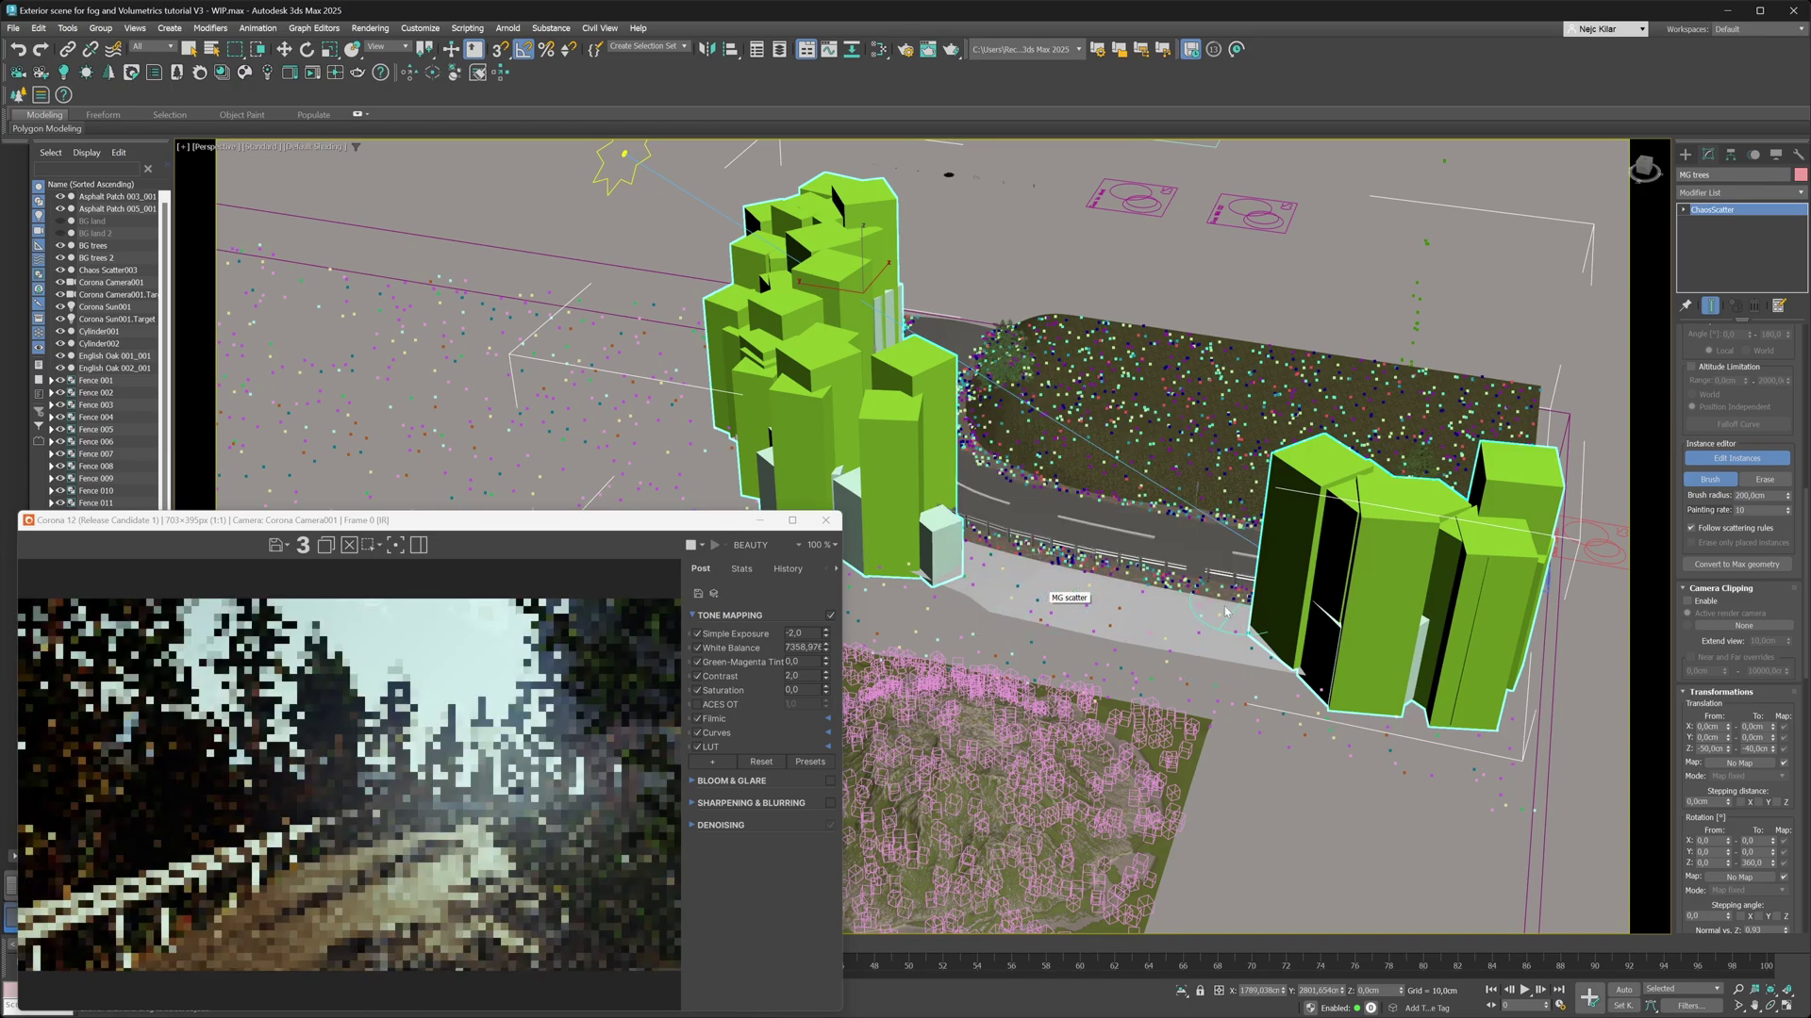
Try painting sparse trees in the roadside gap with the painting rate set to 3.
double_click(1745, 510)
text(3)
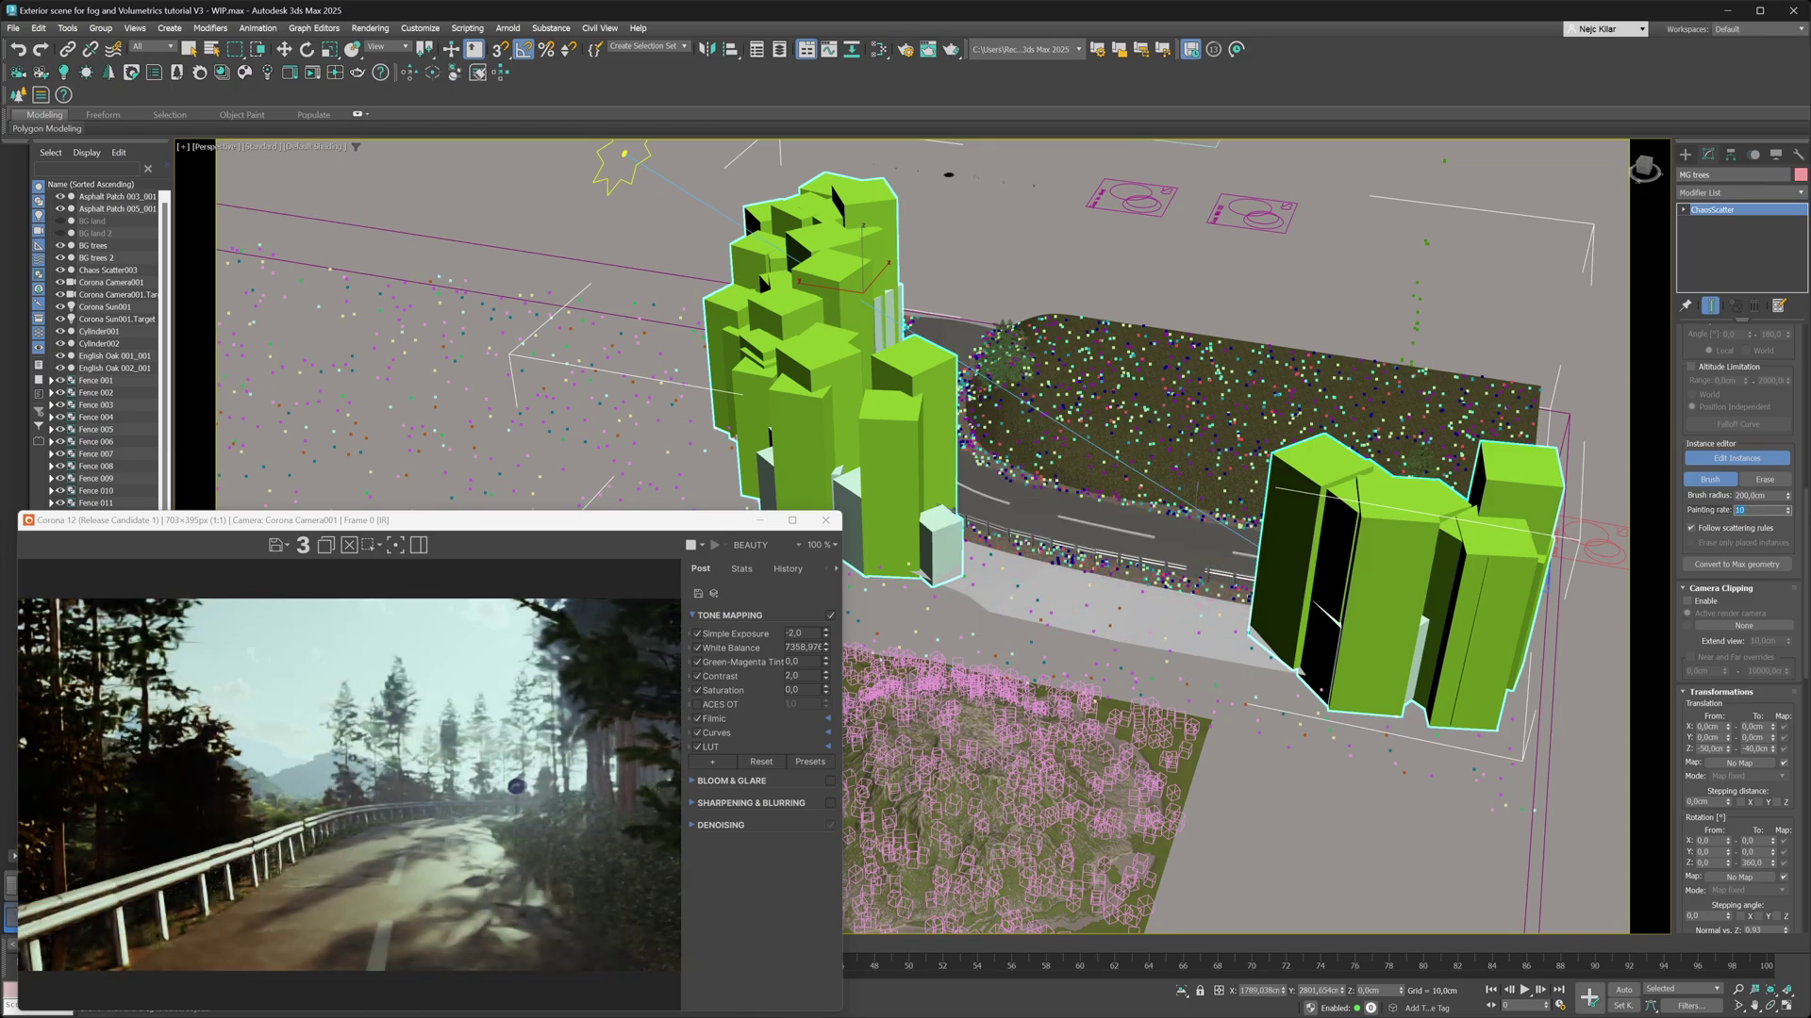
key(Return)
mouse_move(1188, 605)
mouse_down()
mouse_move(980, 613)
mouse_move(1160, 651)
mouse_up()
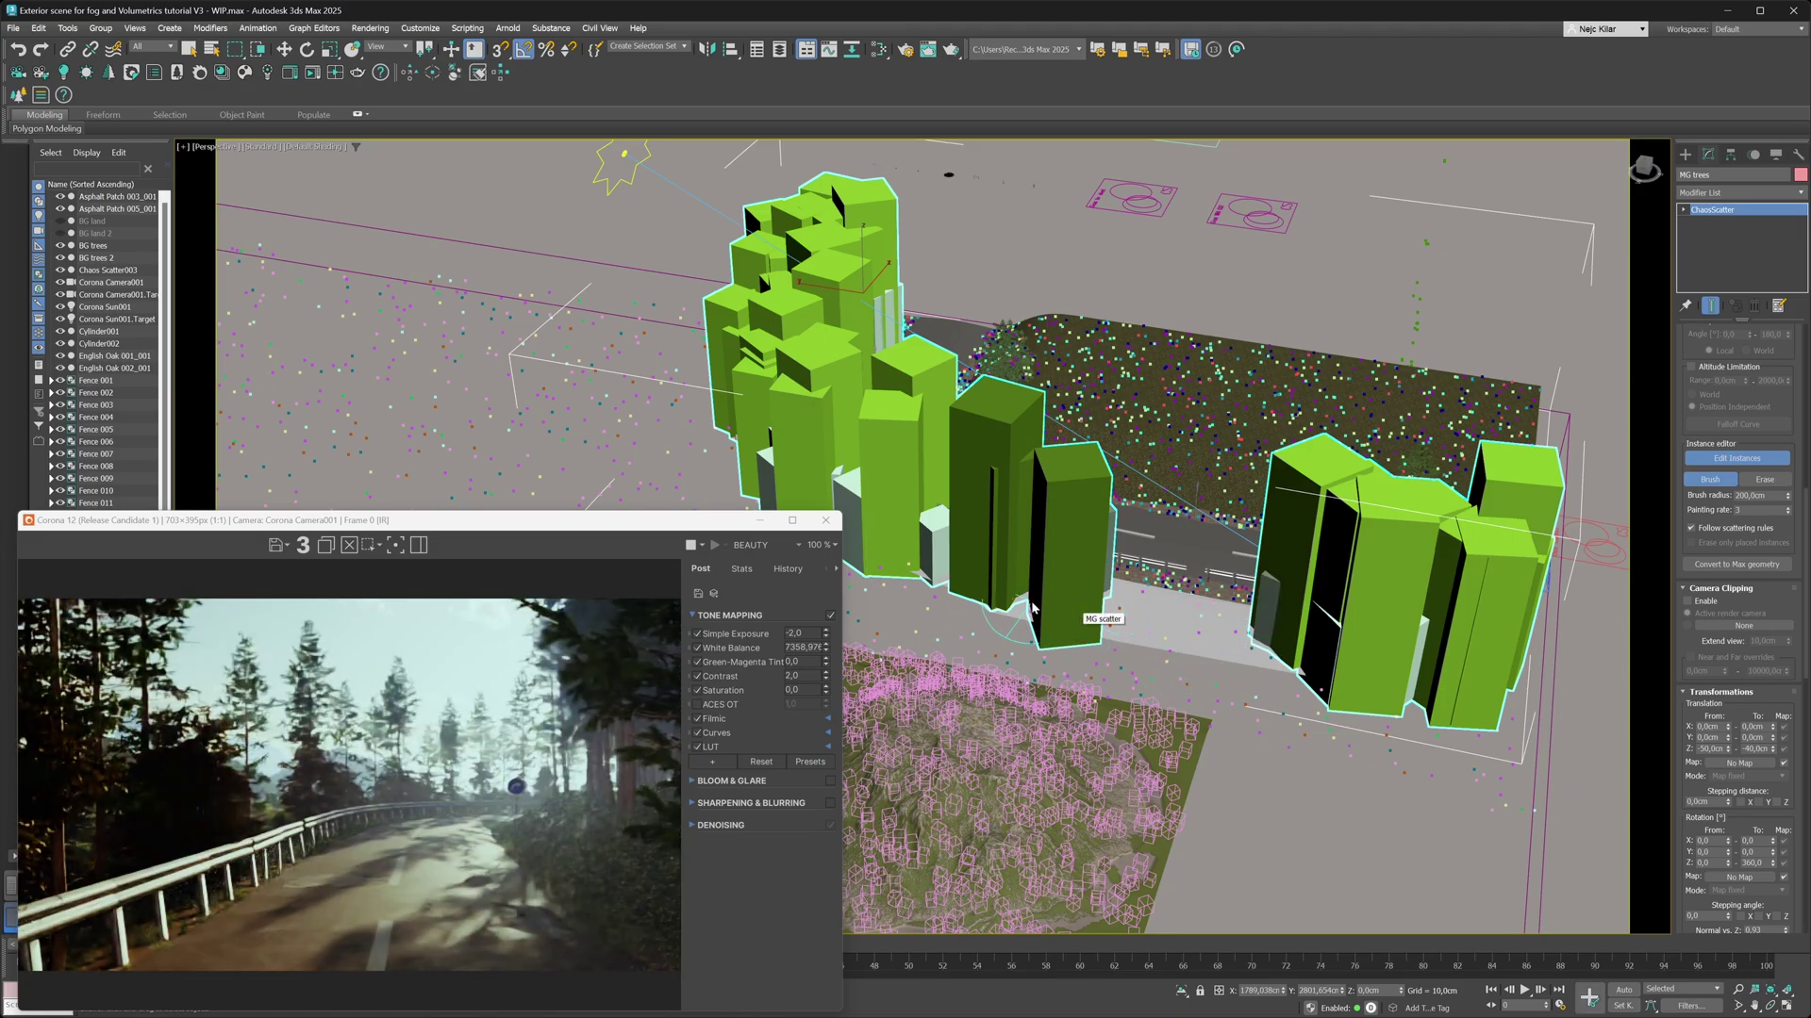
shift+click(1172, 627)
Try painting dense trees in the roadside gap with the painting rate set to 20, and undo the stroke.
click(1760, 509)
text(20)
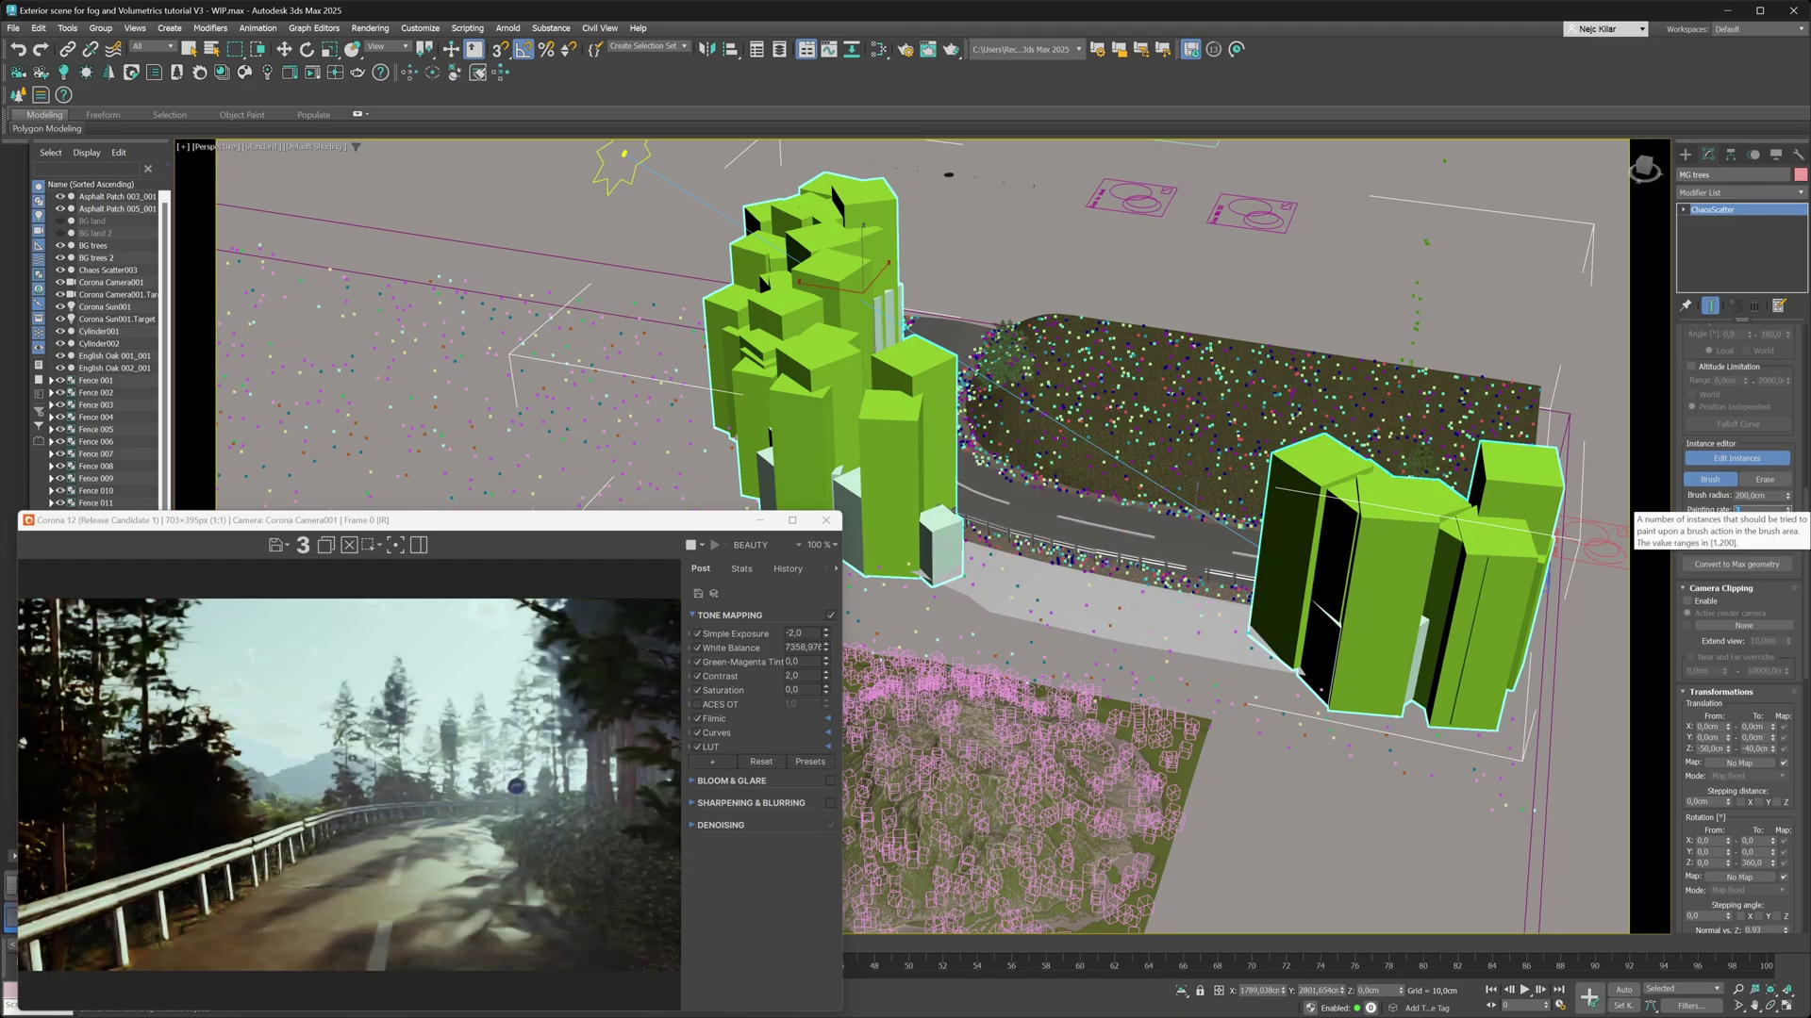
key(Return)
drag(1026, 609, 1200, 678)
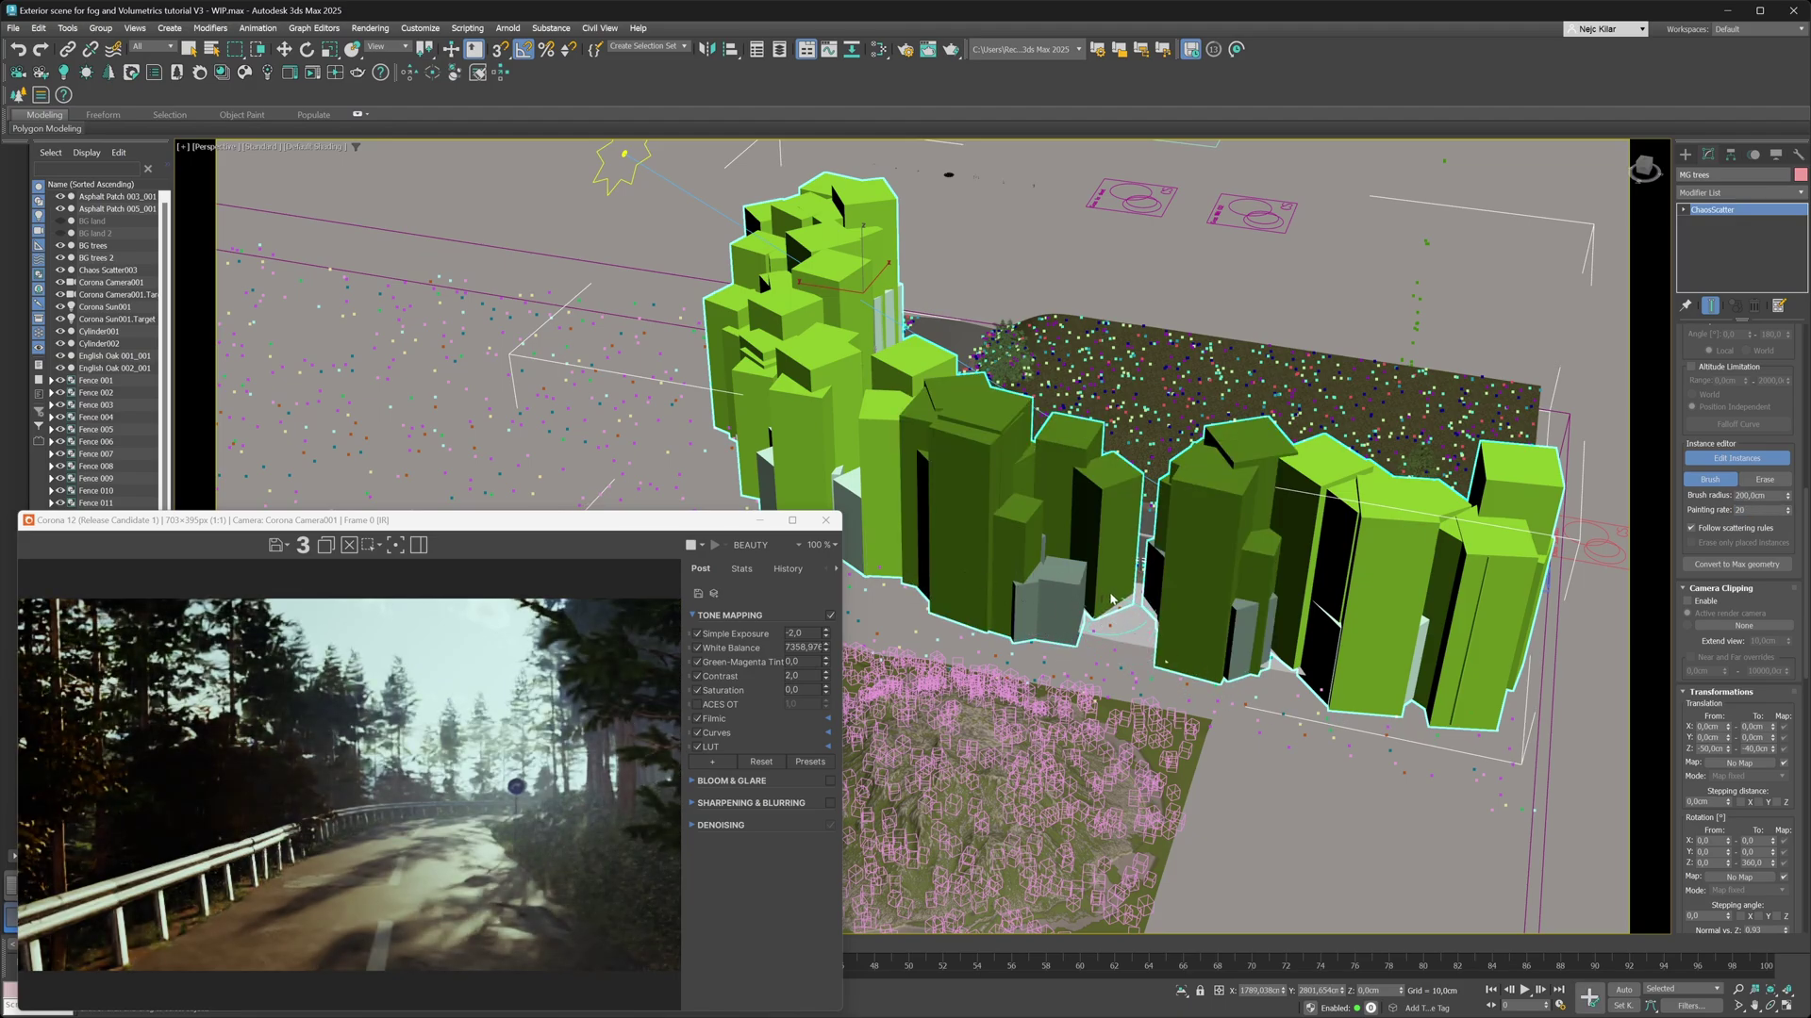
key(ctrl+z)
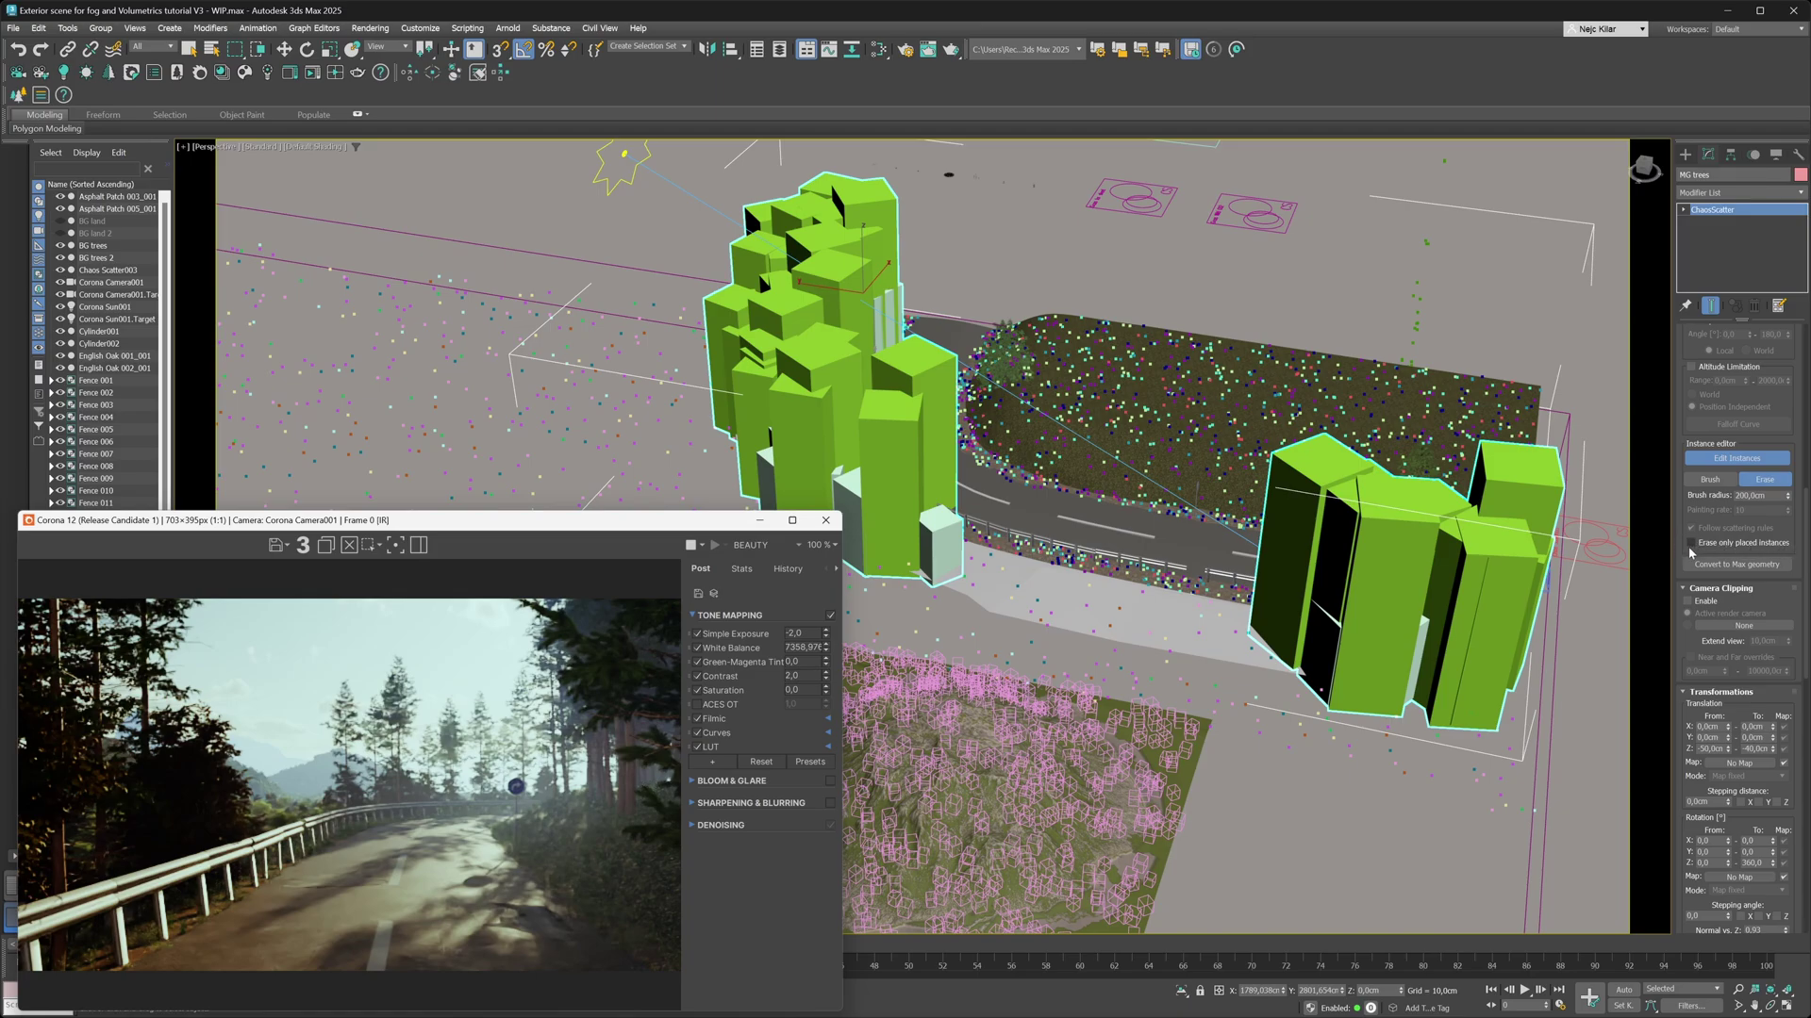
Erase several original trees near the road bend and paint new instances into the roadside gap.
click(1763, 481)
mouse_move(811, 443)
mouse_down()
mouse_move(774, 429)
mouse_move(924, 530)
mouse_up()
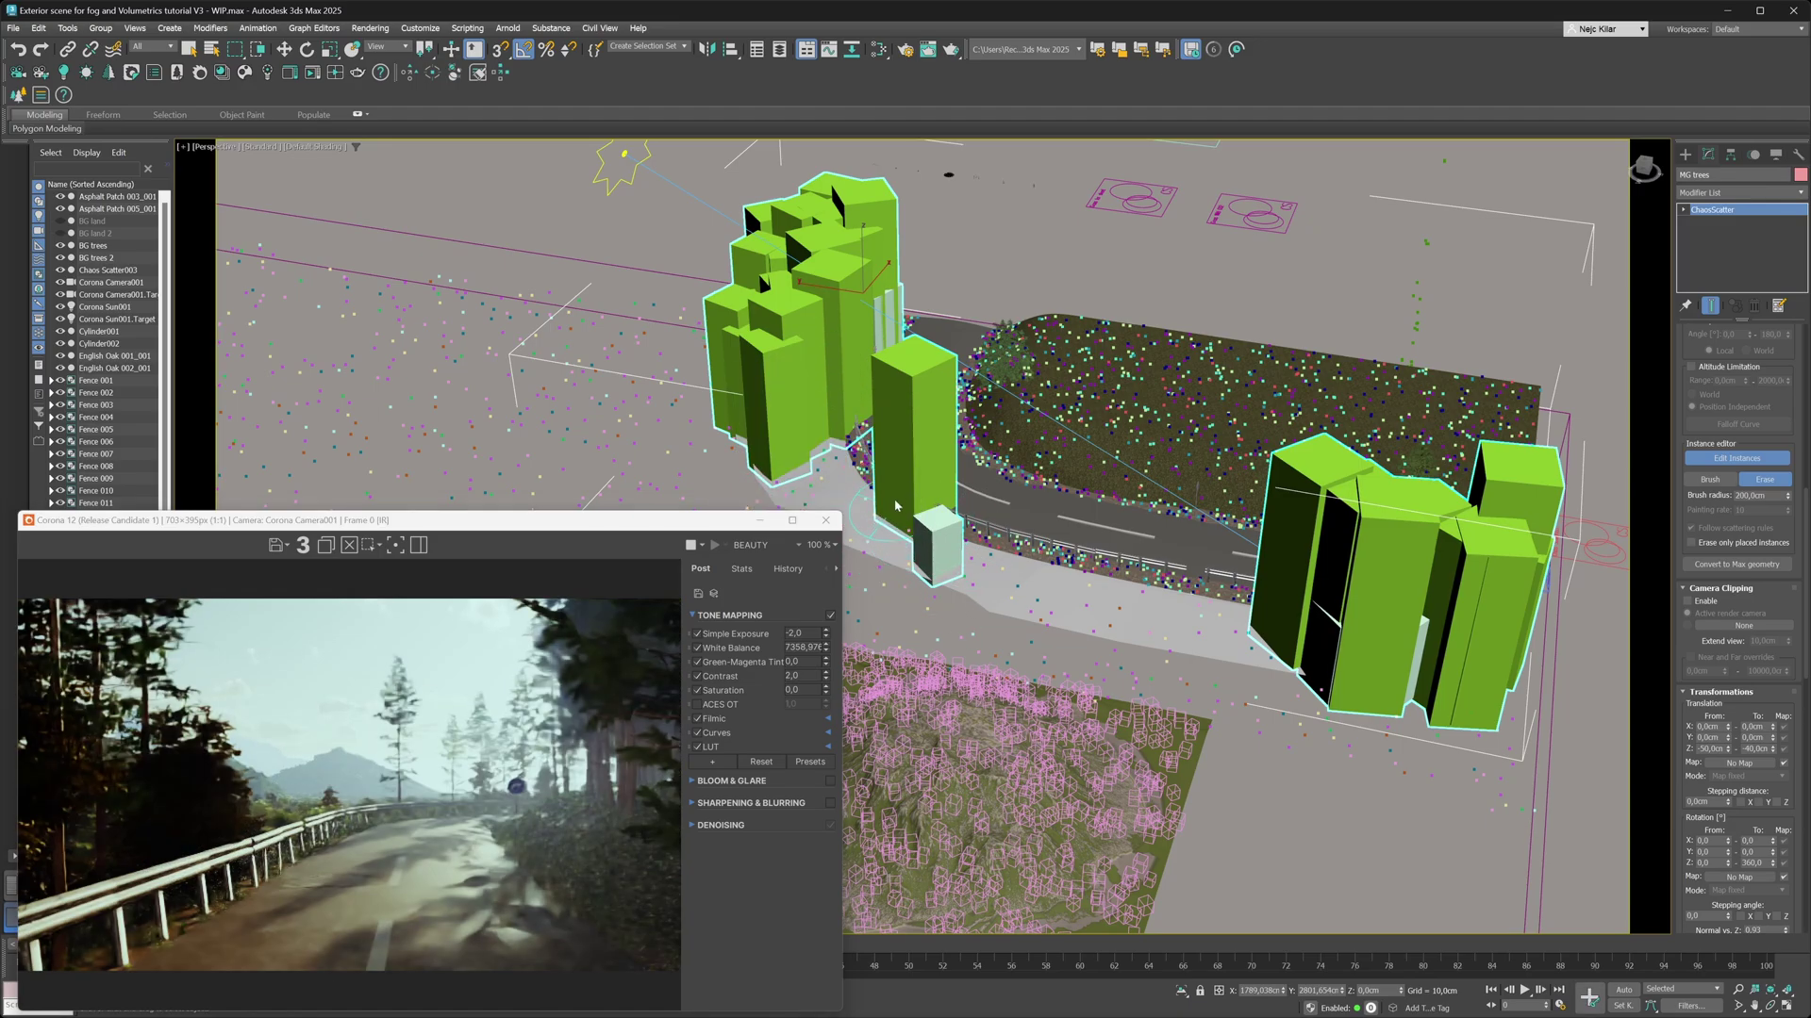
click(1710, 479)
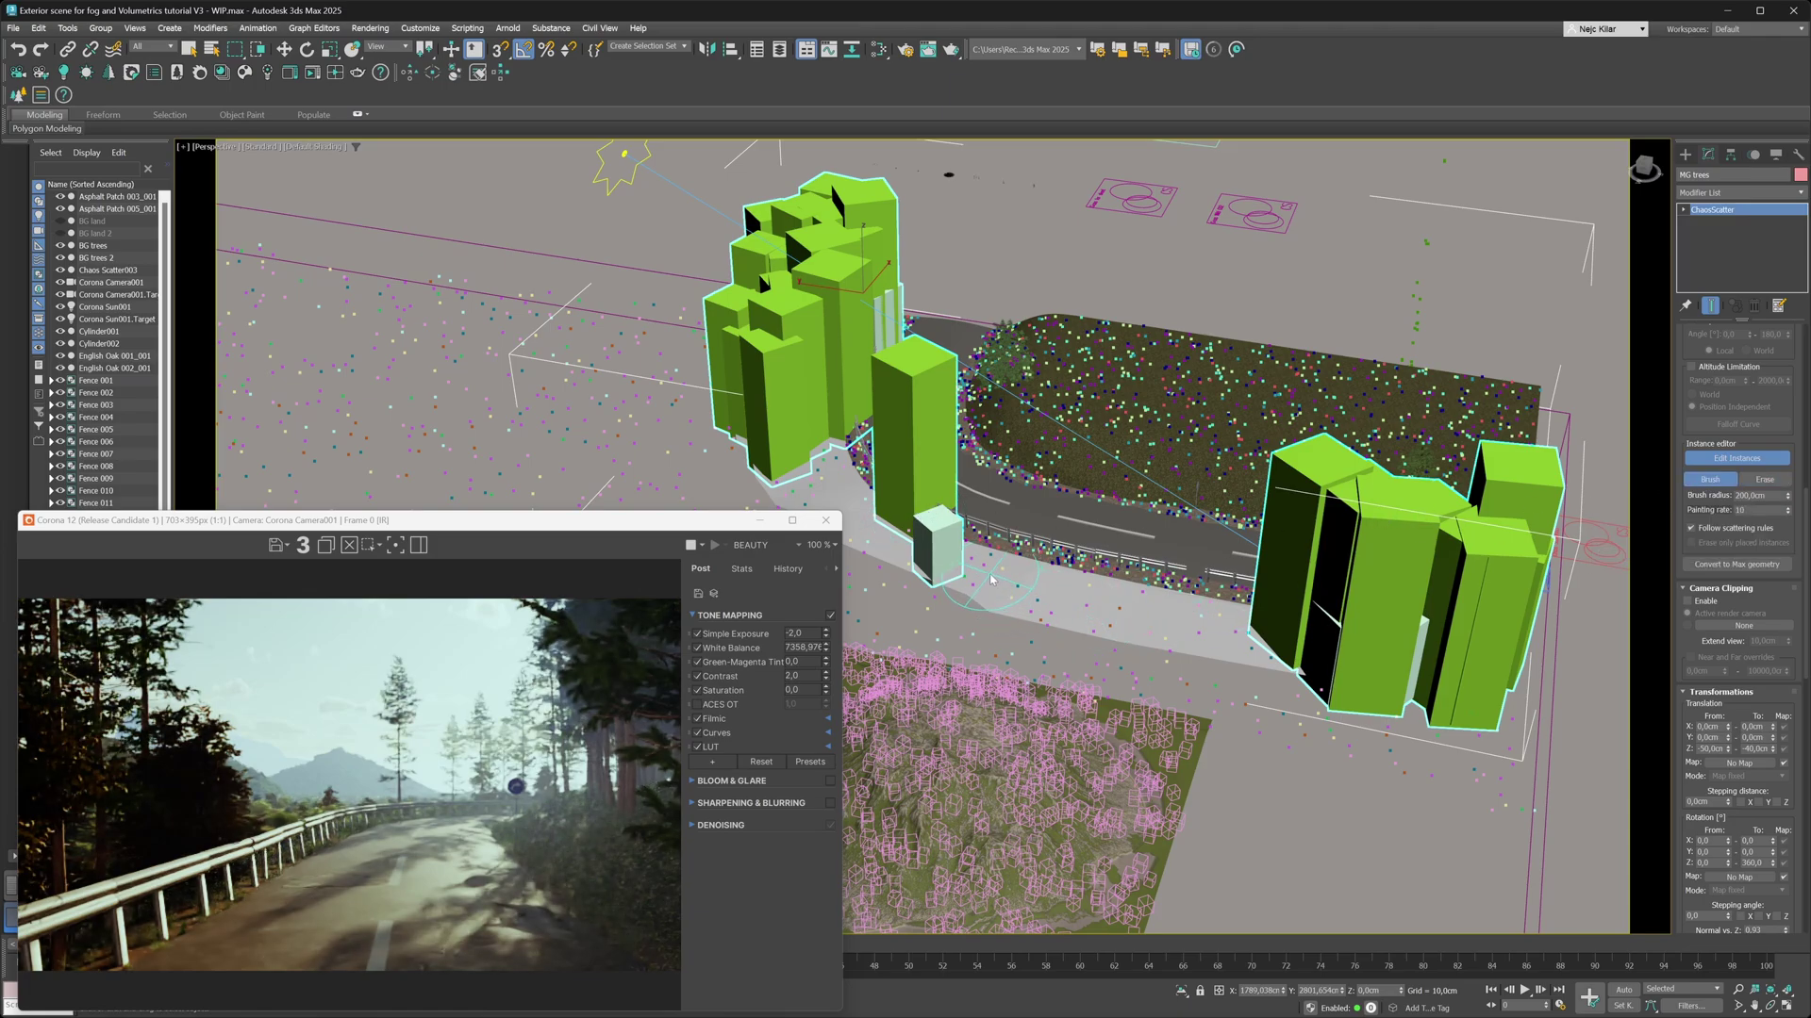
drag(993, 581, 1216, 613)
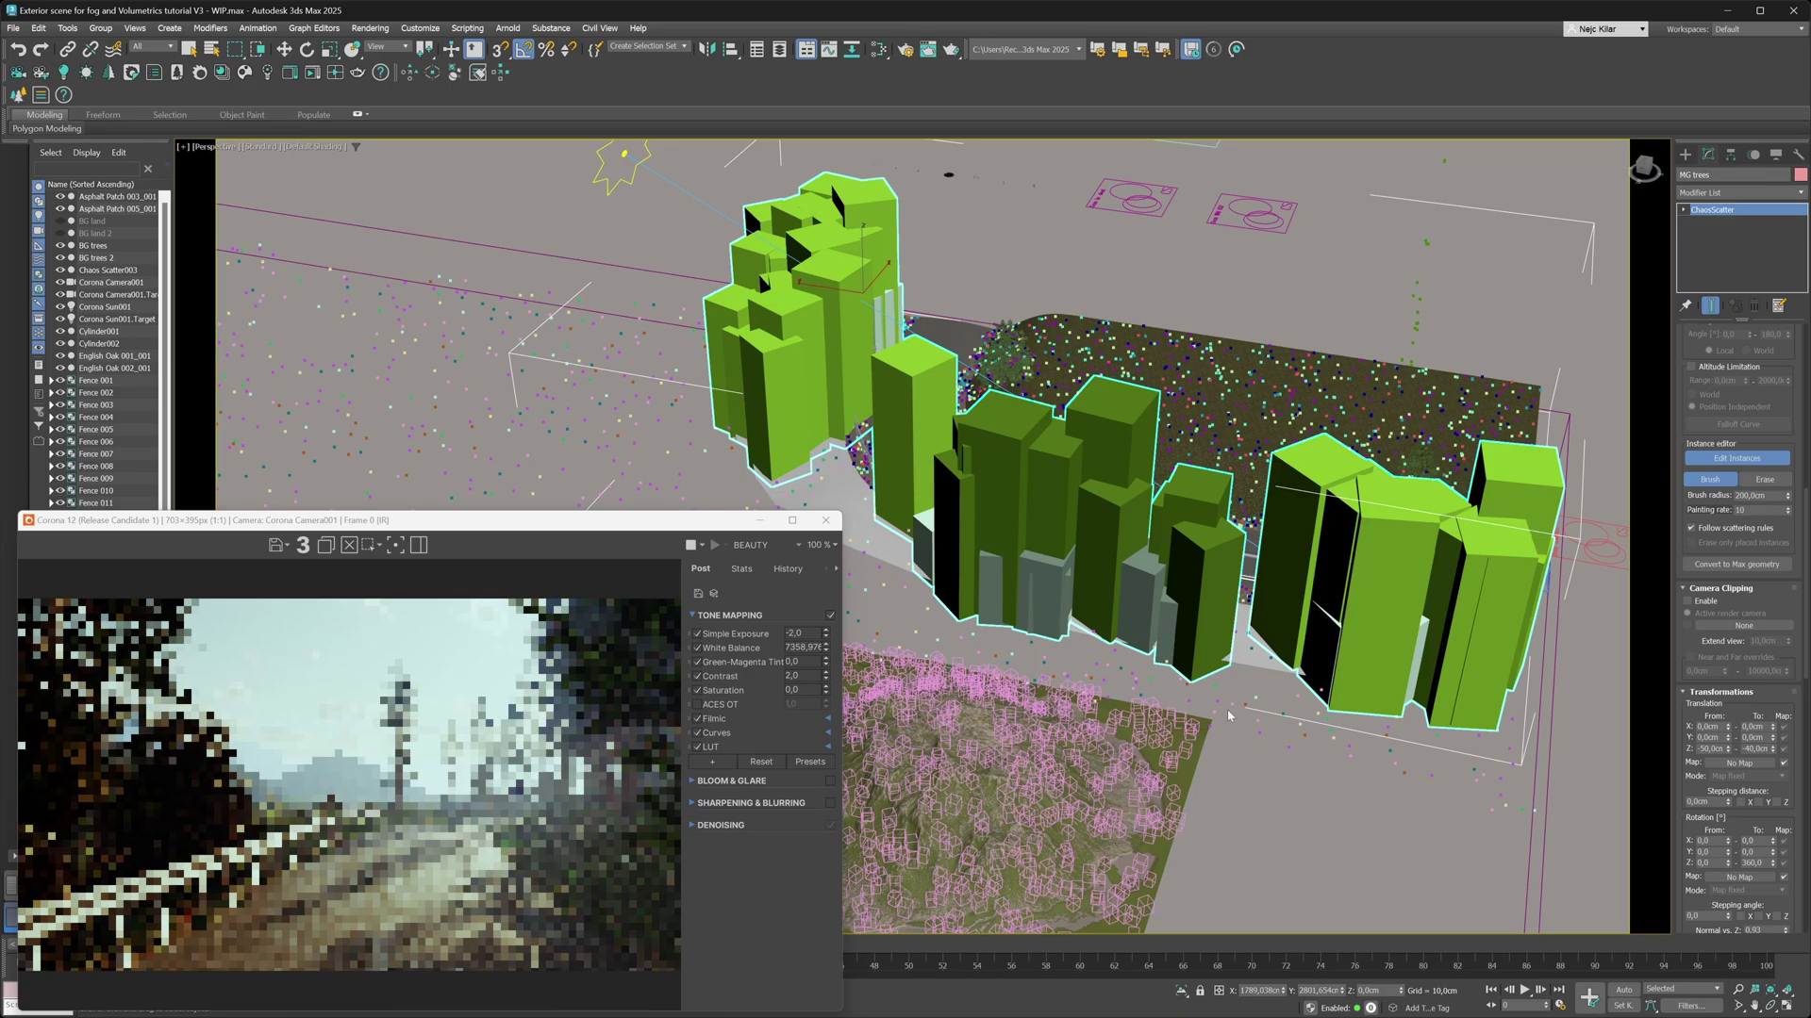
Enable Erase only placed instances and erase over both the original trees at the bend and the painted ones in the gap.
click(1765, 479)
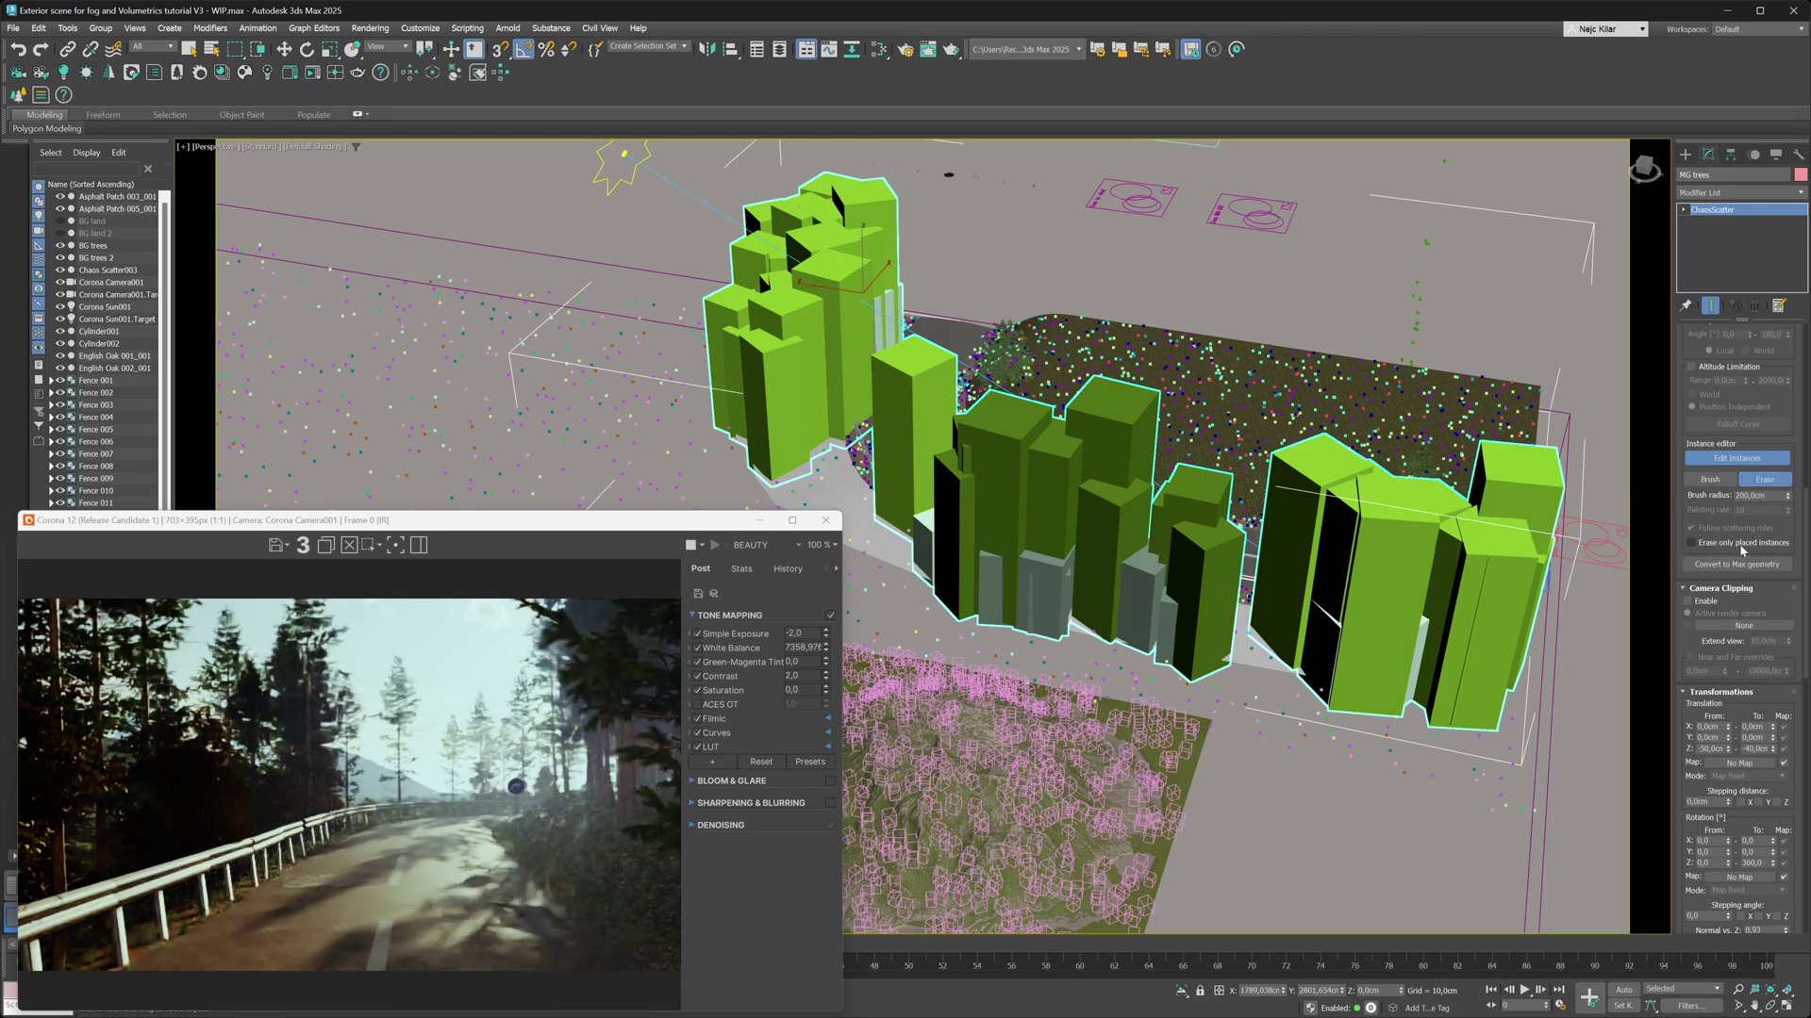
click(1690, 544)
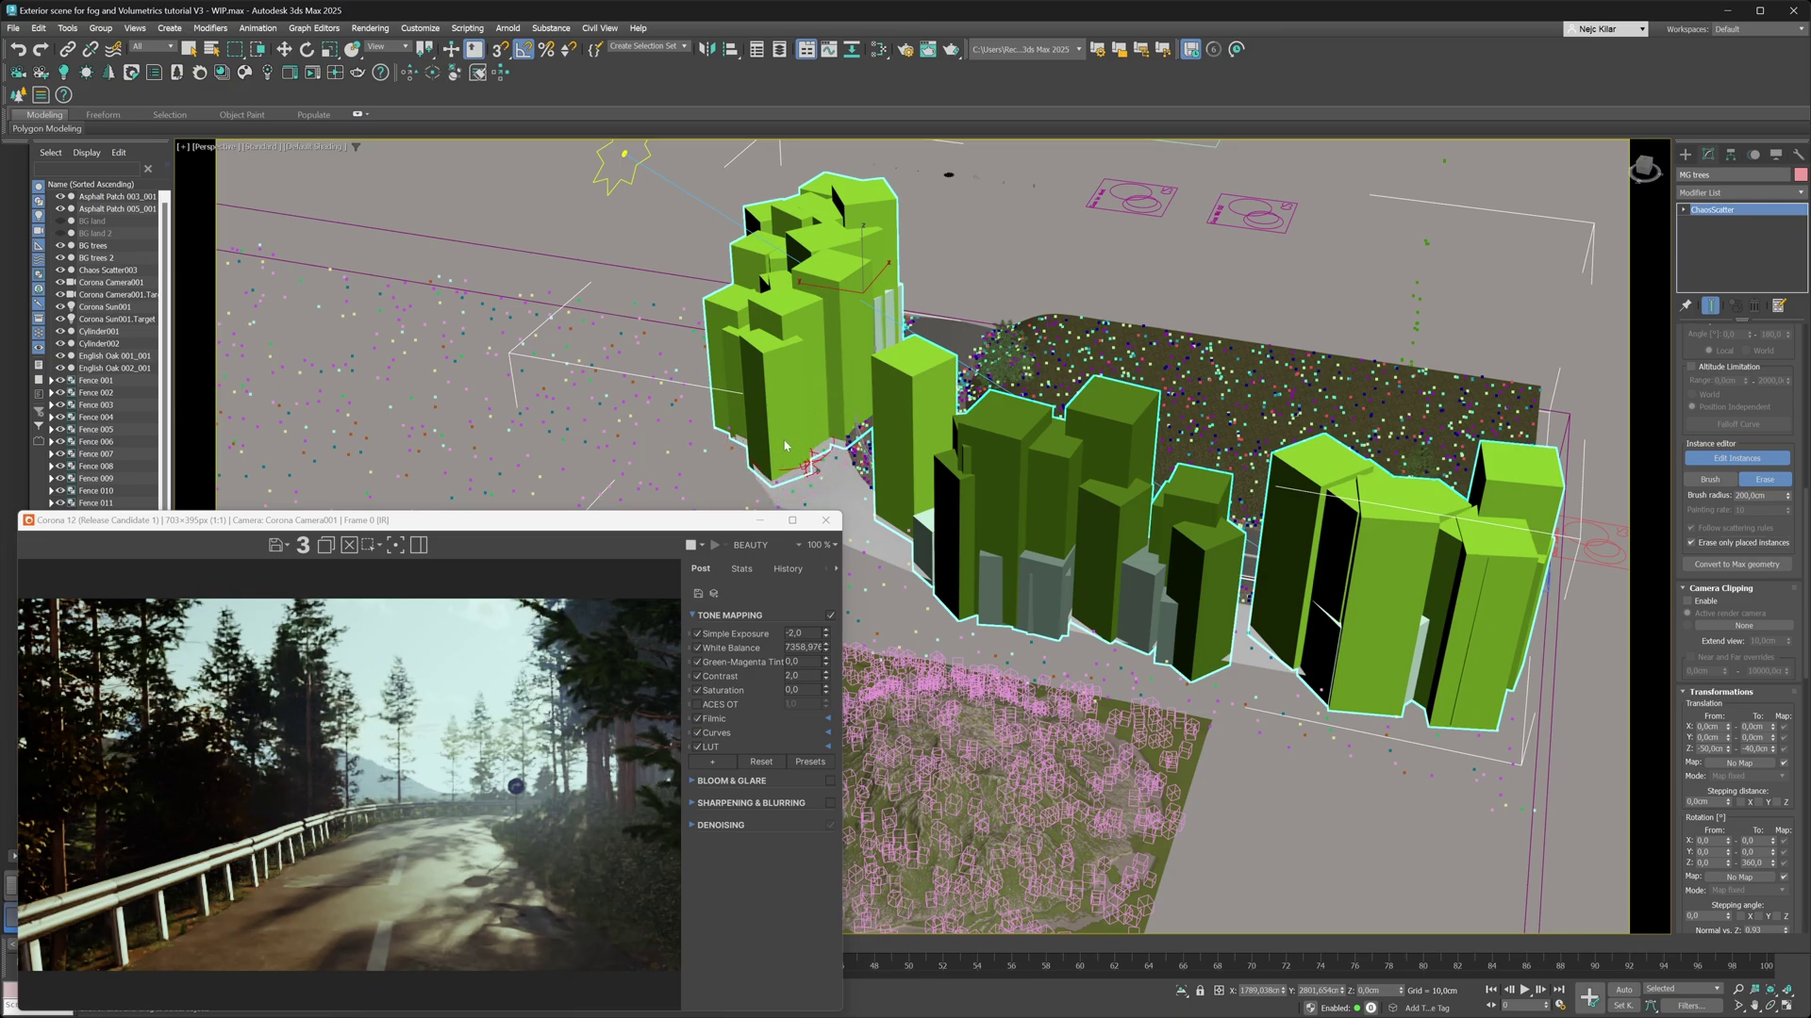
click(817, 453)
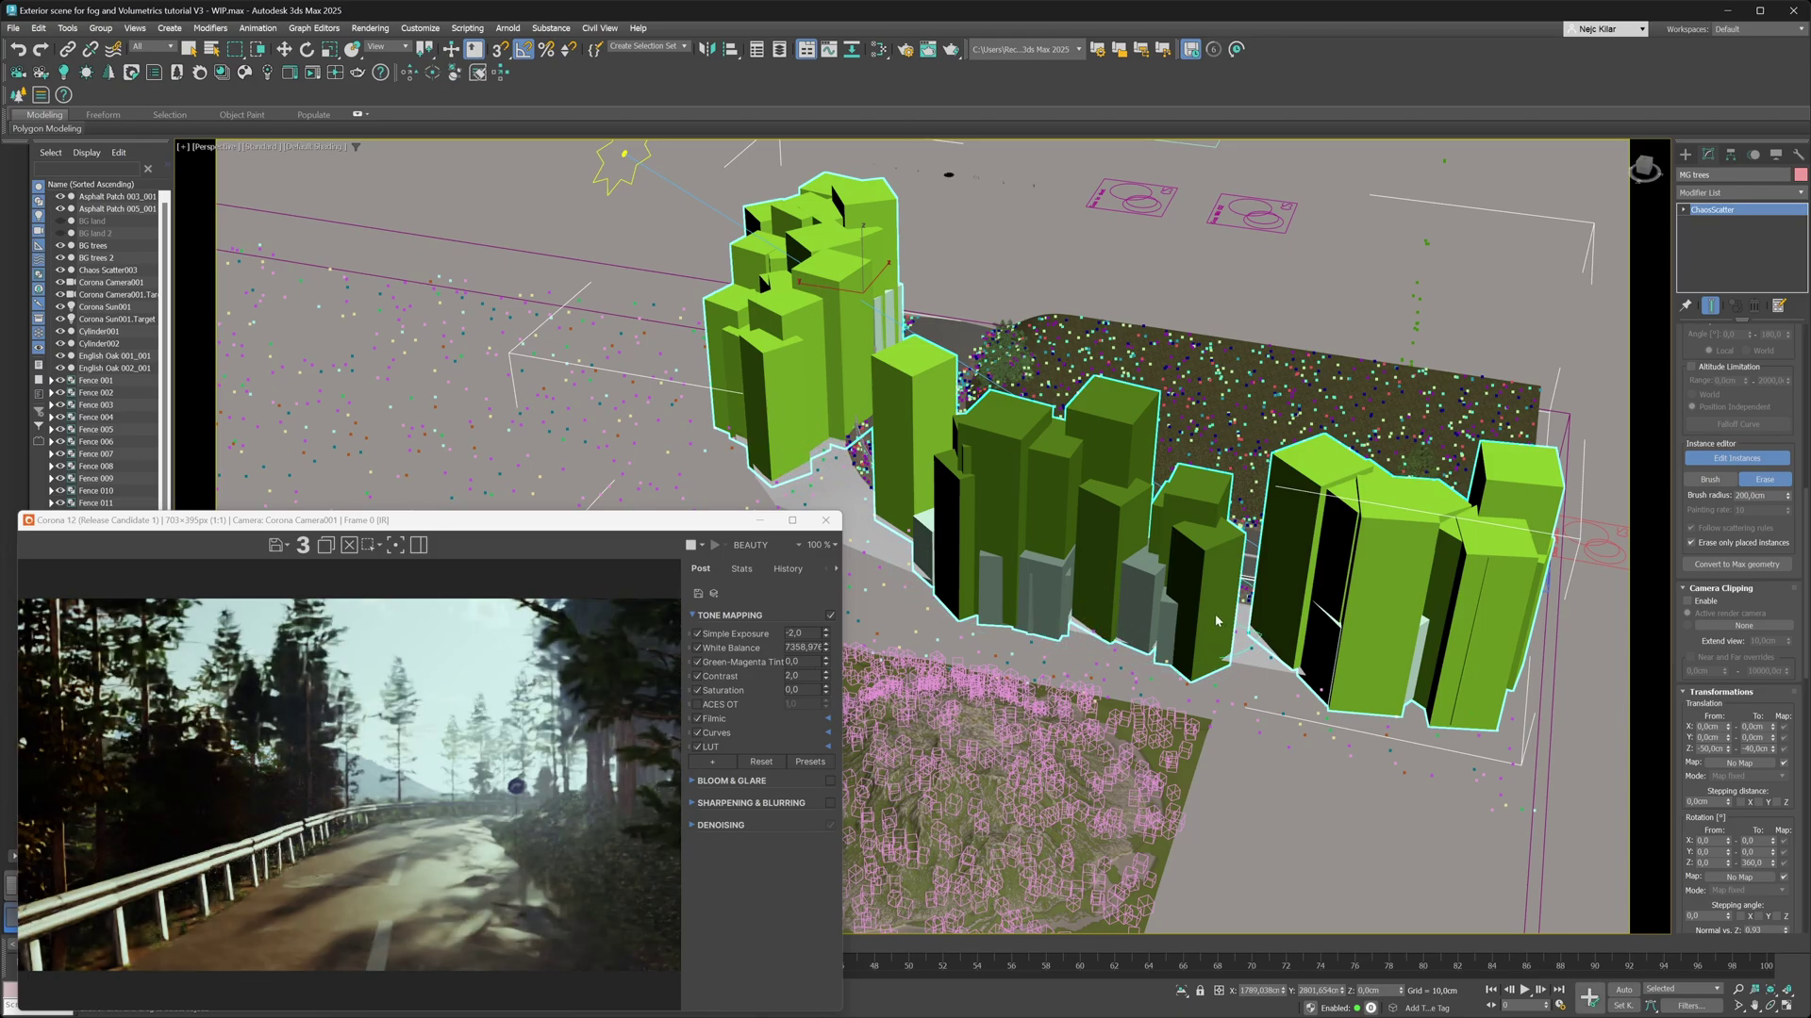
mouse_move(1188, 581)
mouse_down()
mouse_move(1122, 604)
mouse_move(1027, 538)
mouse_move(1038, 580)
mouse_move(1132, 592)
mouse_up()
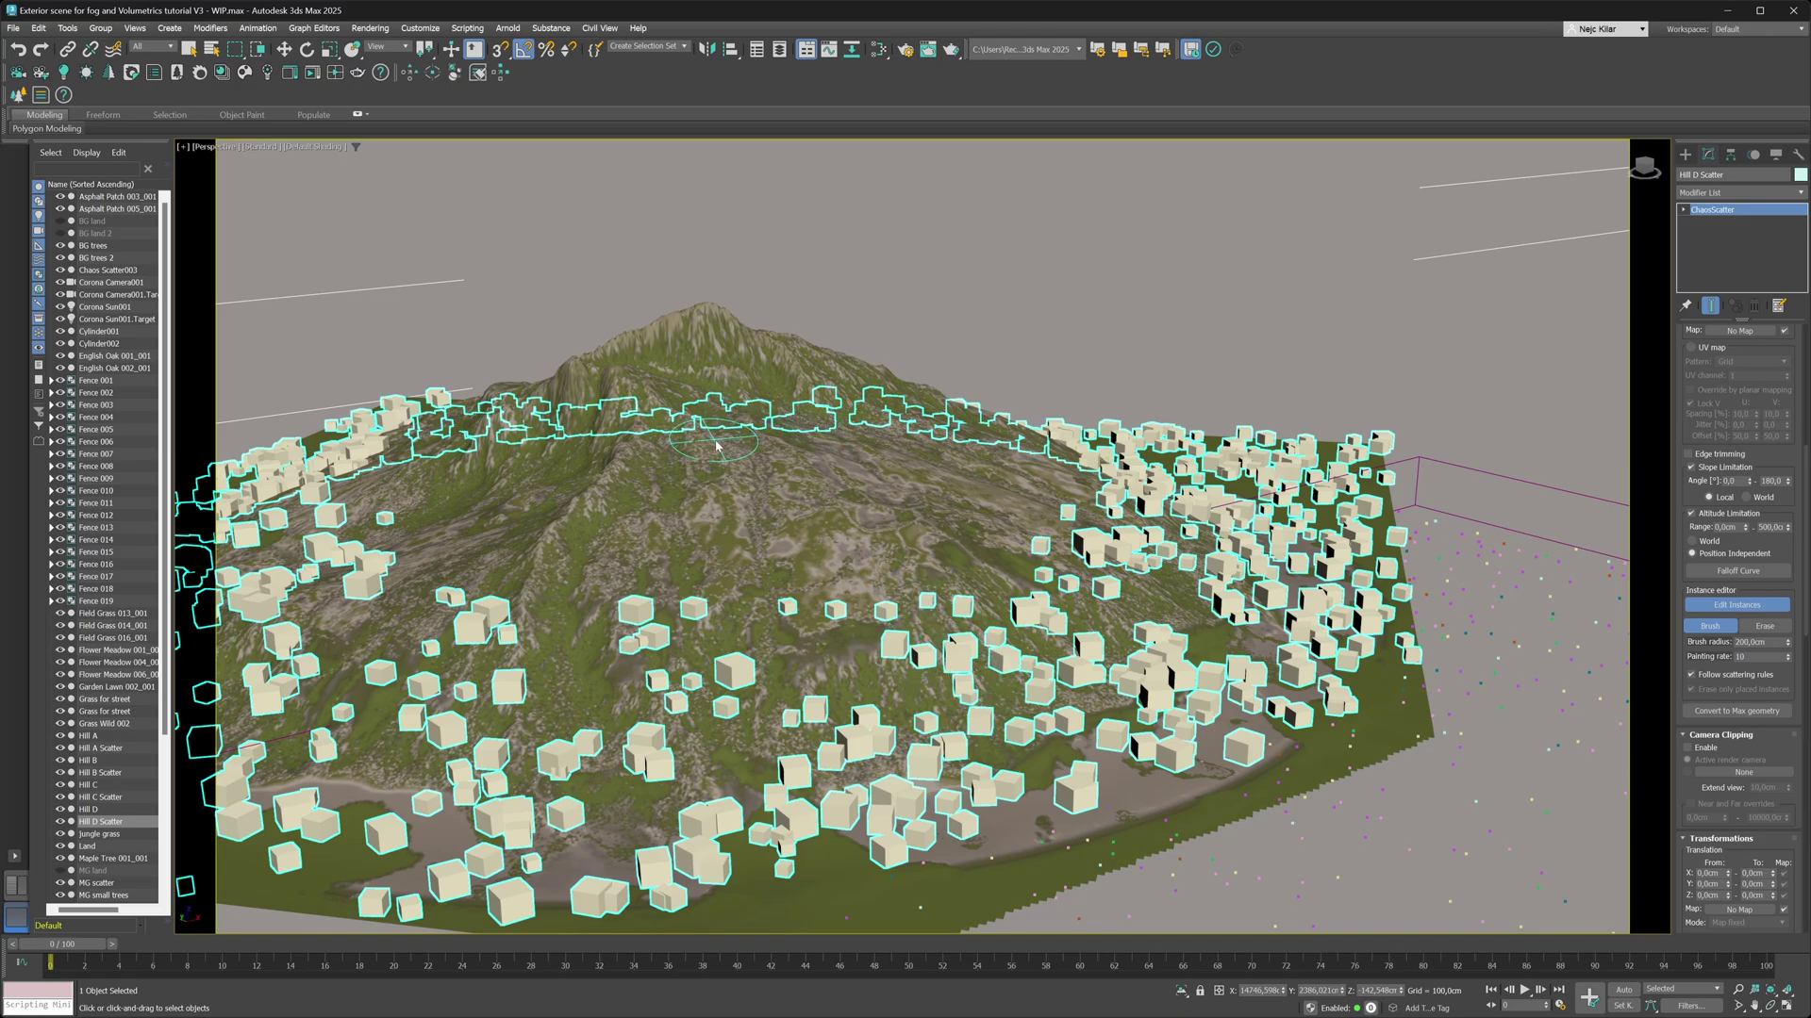
Check the Hill D Scatter rules and paint extra instances across the hill's upper and lower slopes with Follow scattering rules enabled.
scroll(1735, 472, up, 5)
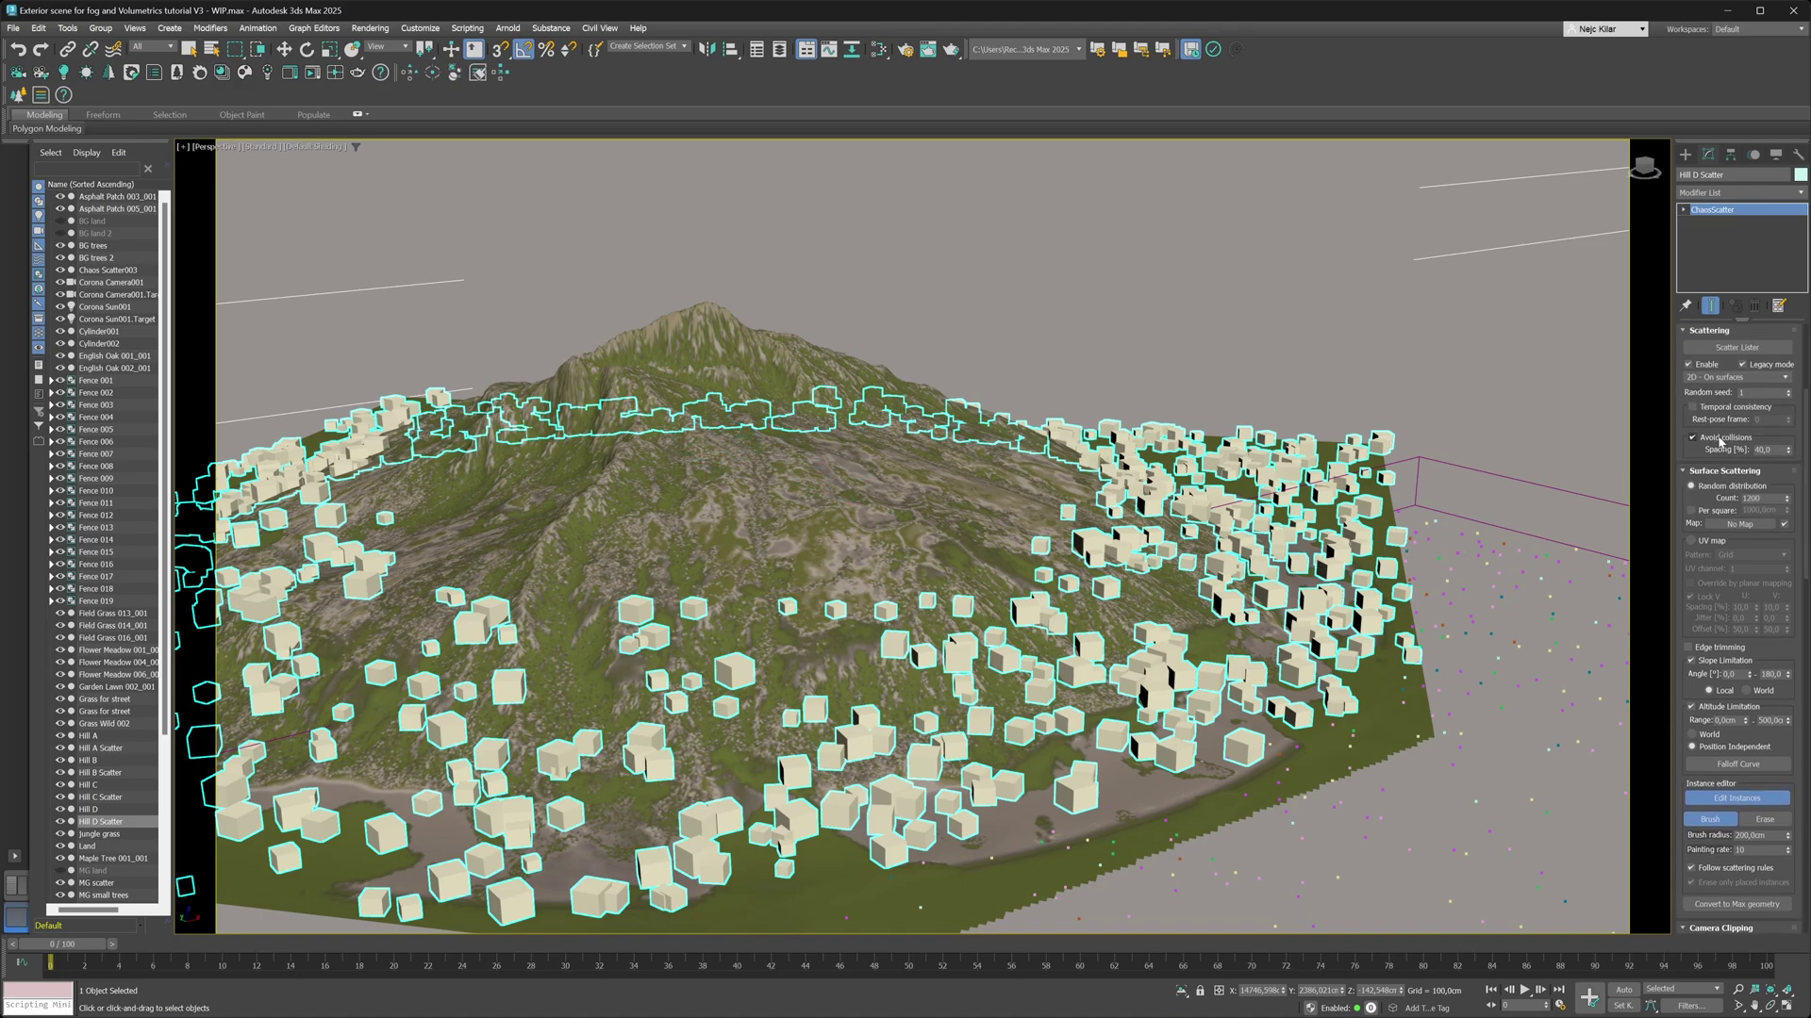
drag(1806, 457, 1806, 529)
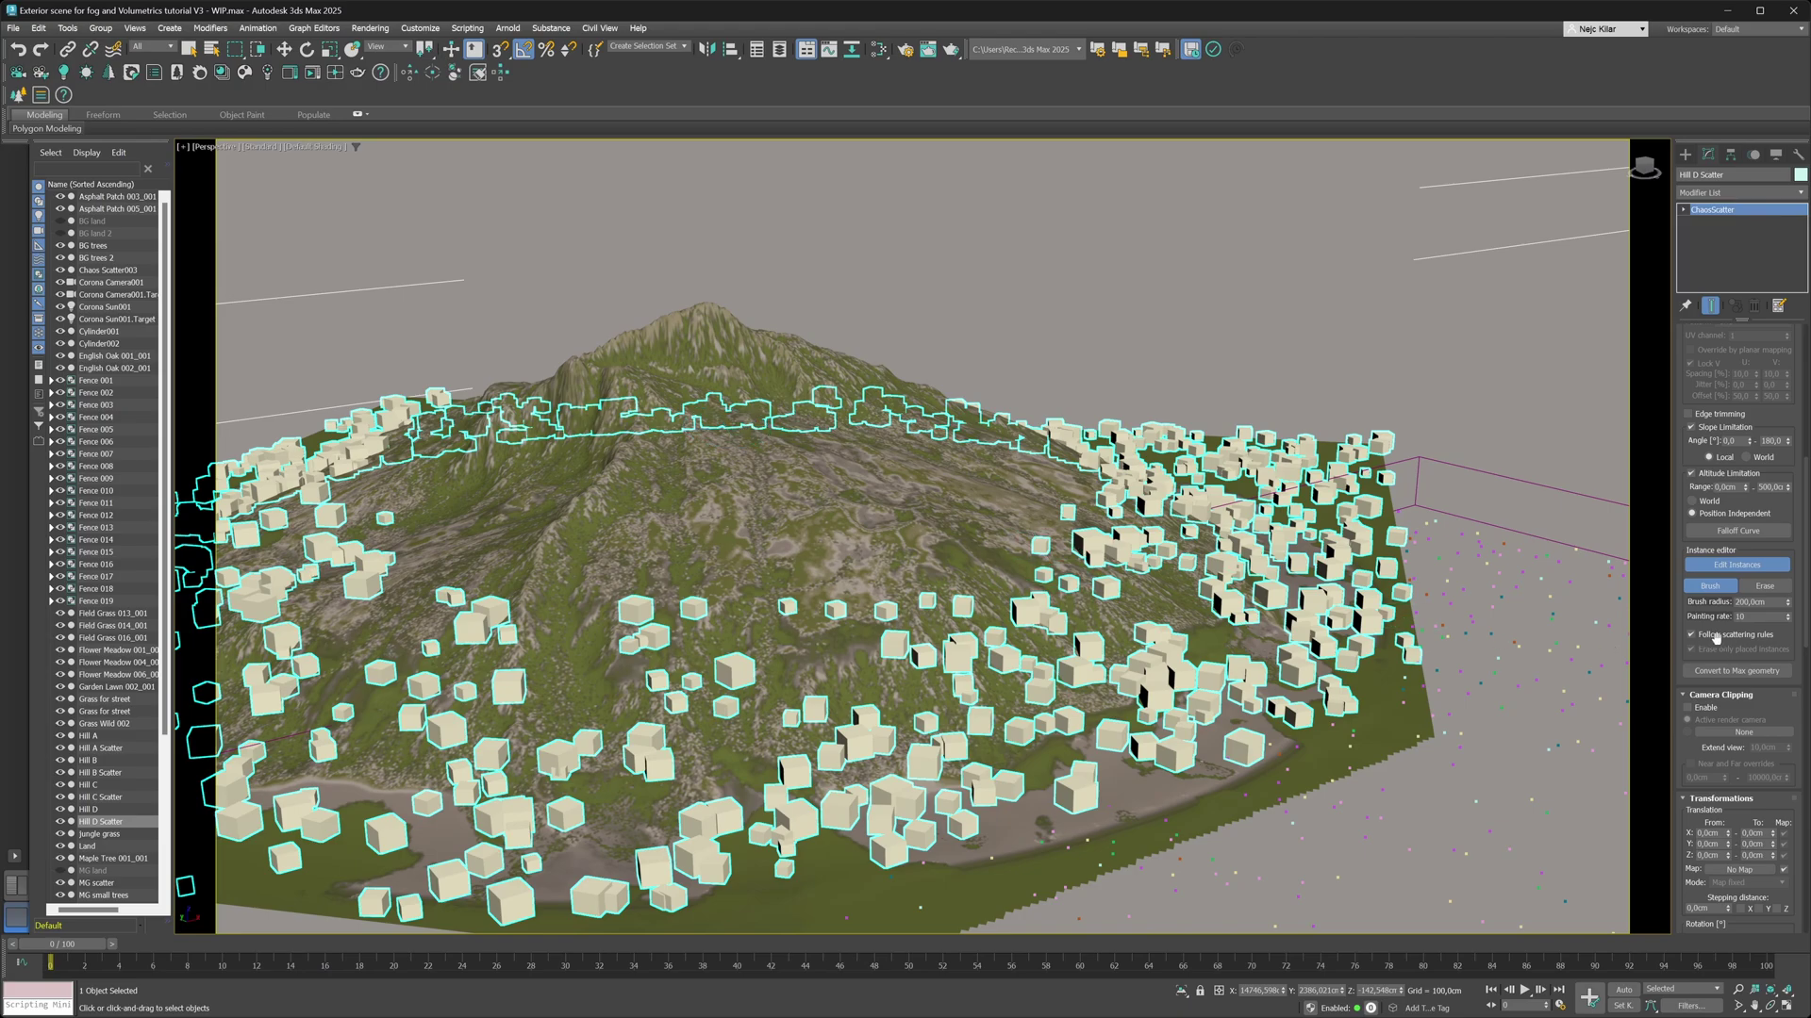
mouse_move(755, 389)
mouse_down()
mouse_move(763, 492)
mouse_move(813, 459)
mouse_up()
mouse_move(560, 469)
mouse_down()
mouse_move(824, 462)
mouse_move(640, 460)
mouse_move(714, 488)
mouse_move(741, 460)
mouse_up()
mouse_move(1113, 642)
mouse_down()
mouse_move(1020, 670)
mouse_move(817, 682)
mouse_move(999, 667)
mouse_move(957, 681)
mouse_up()
drag(1146, 584, 1174, 608)
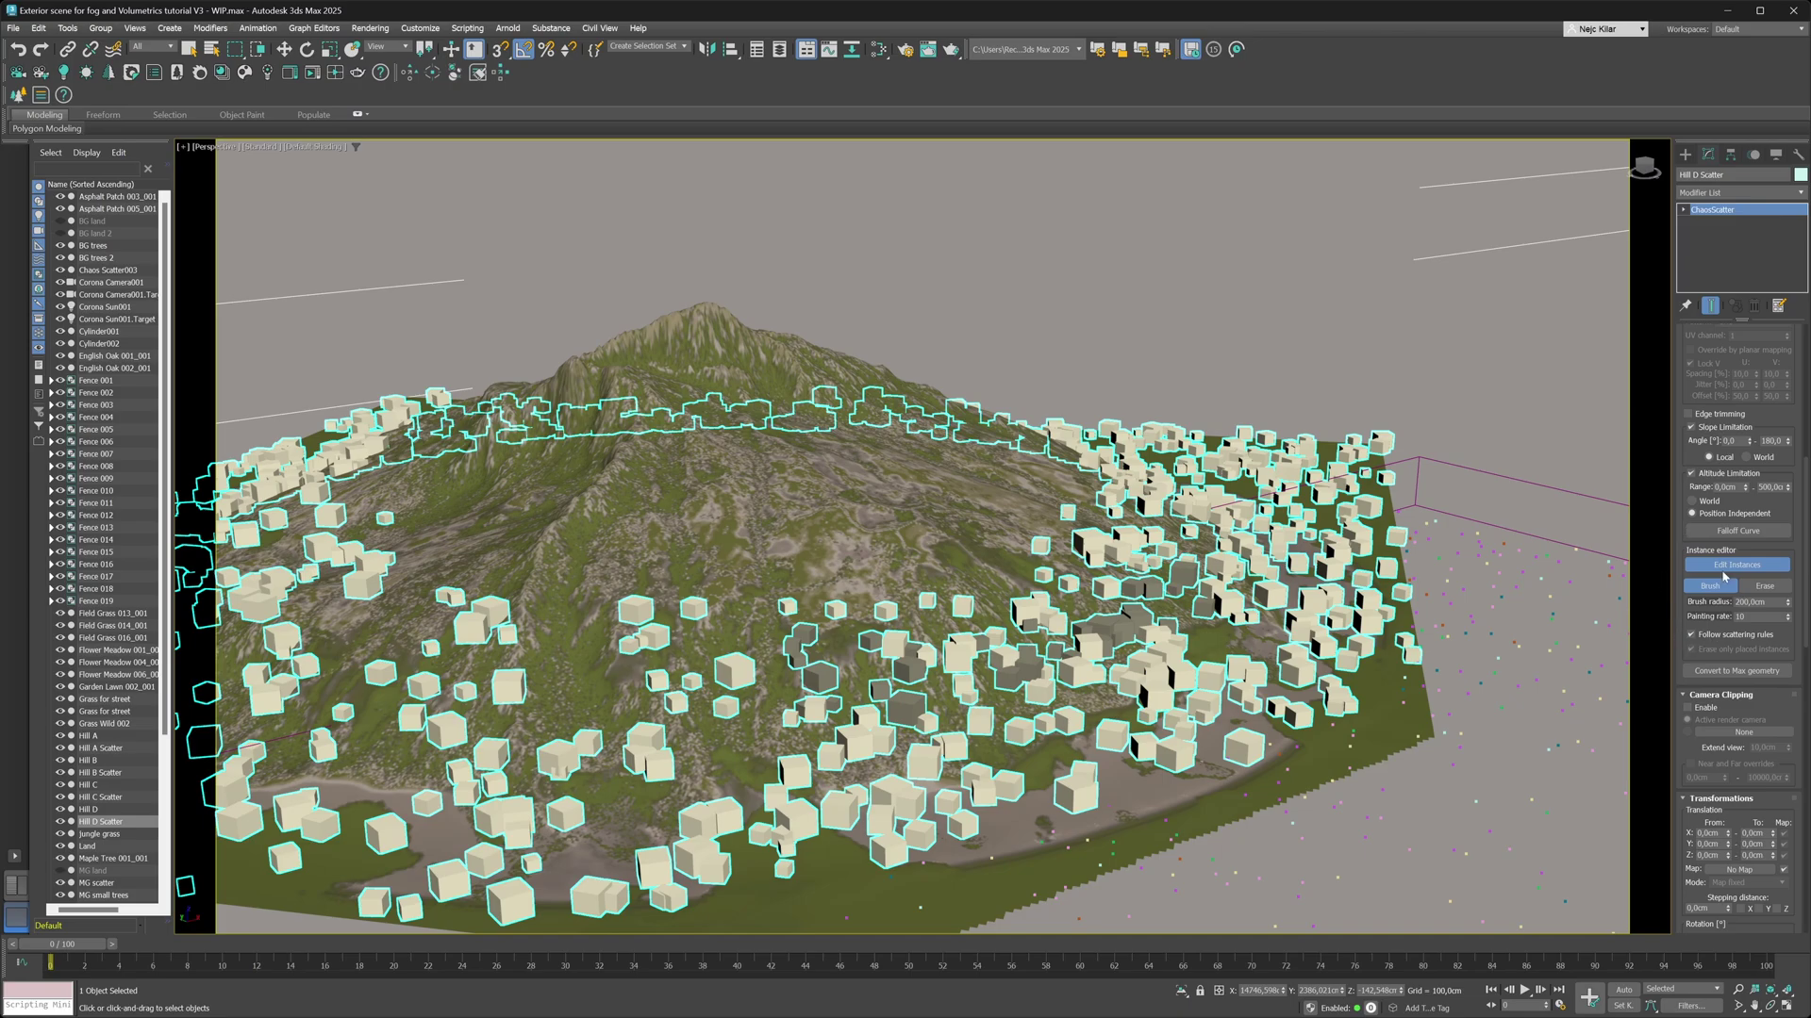
Review the Hill D Scatter collision and altitude settings and turn off Follow scattering rules for the brush.
drag(1806, 504, 1805, 400)
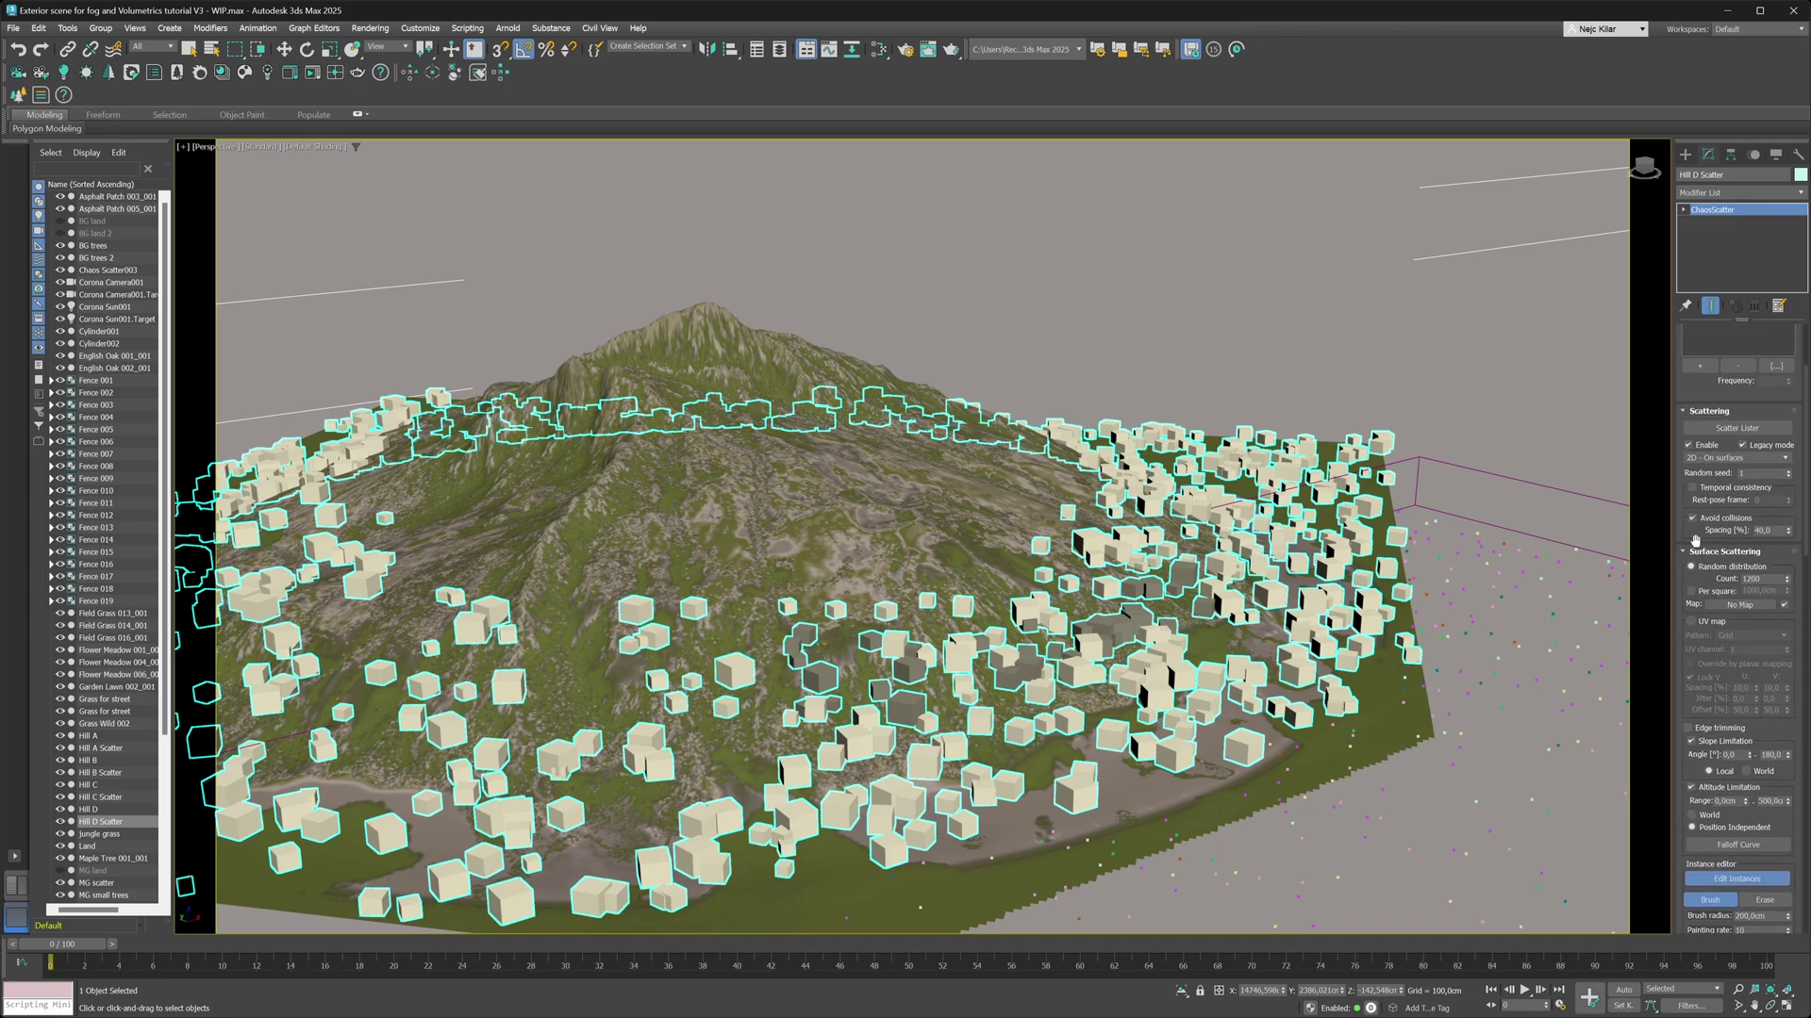
scroll(1688, 508, down, 4)
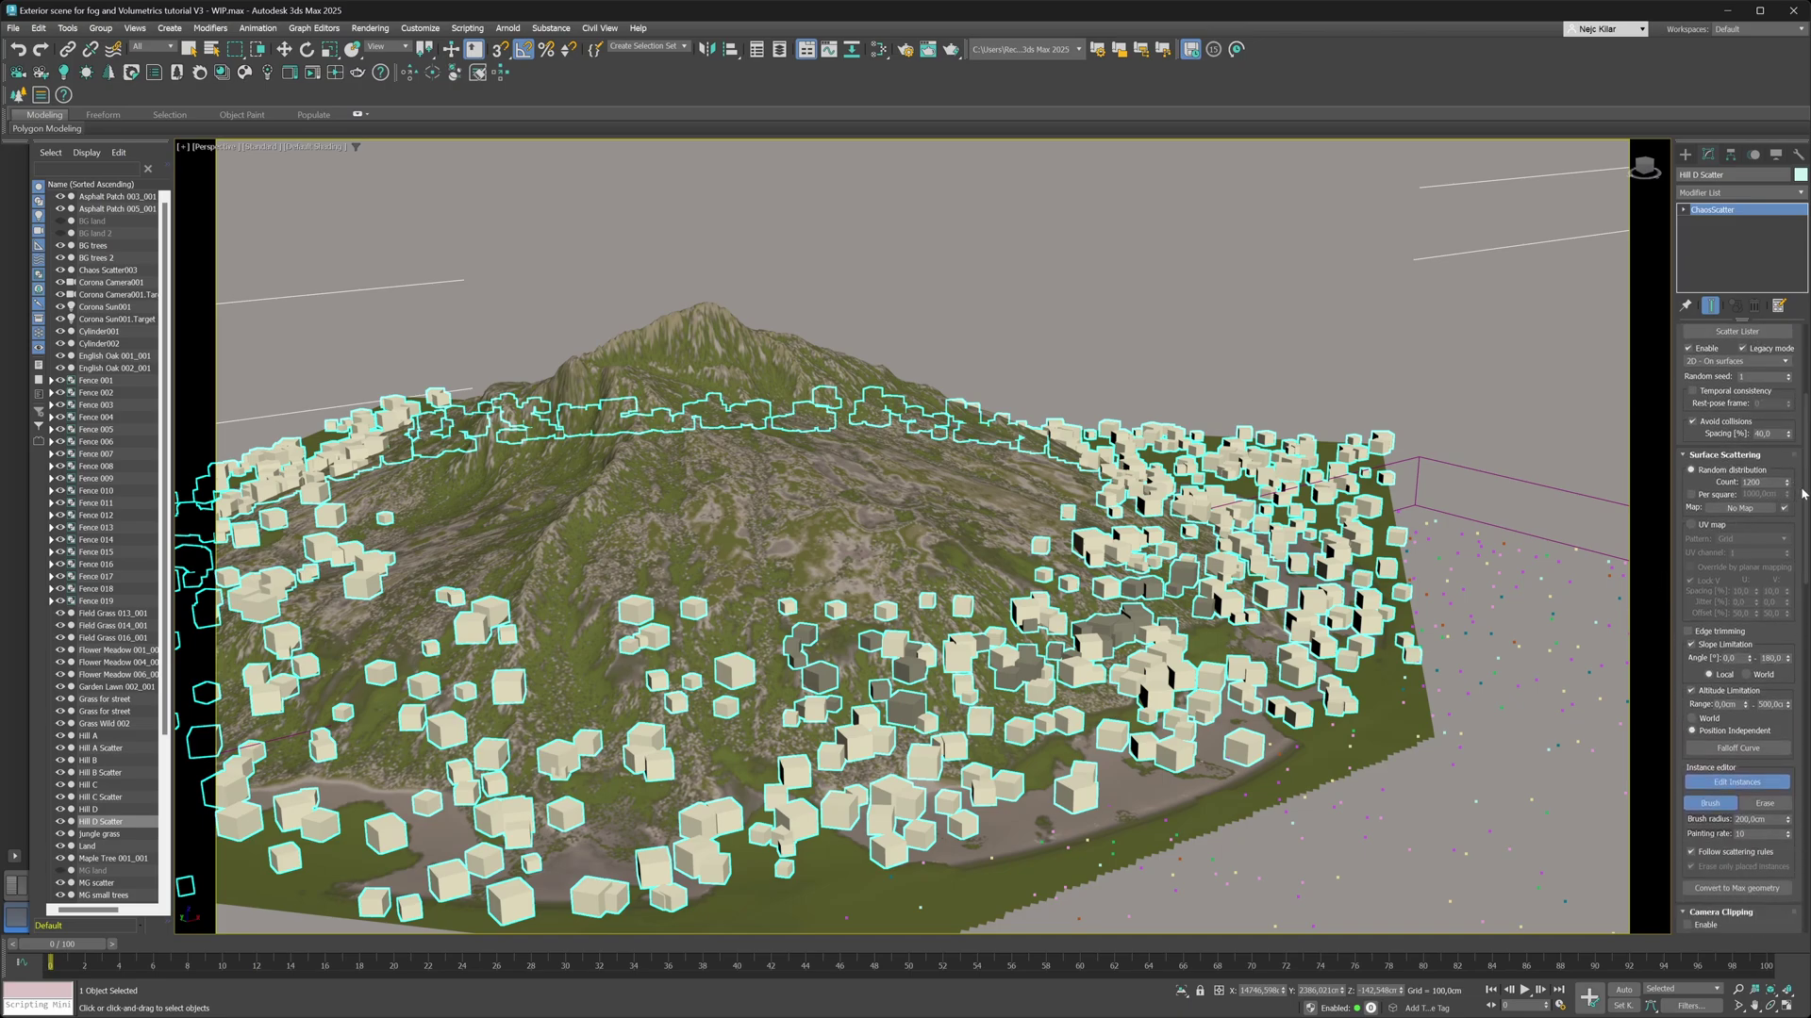
scroll(1735, 603, down, 5)
click(1692, 666)
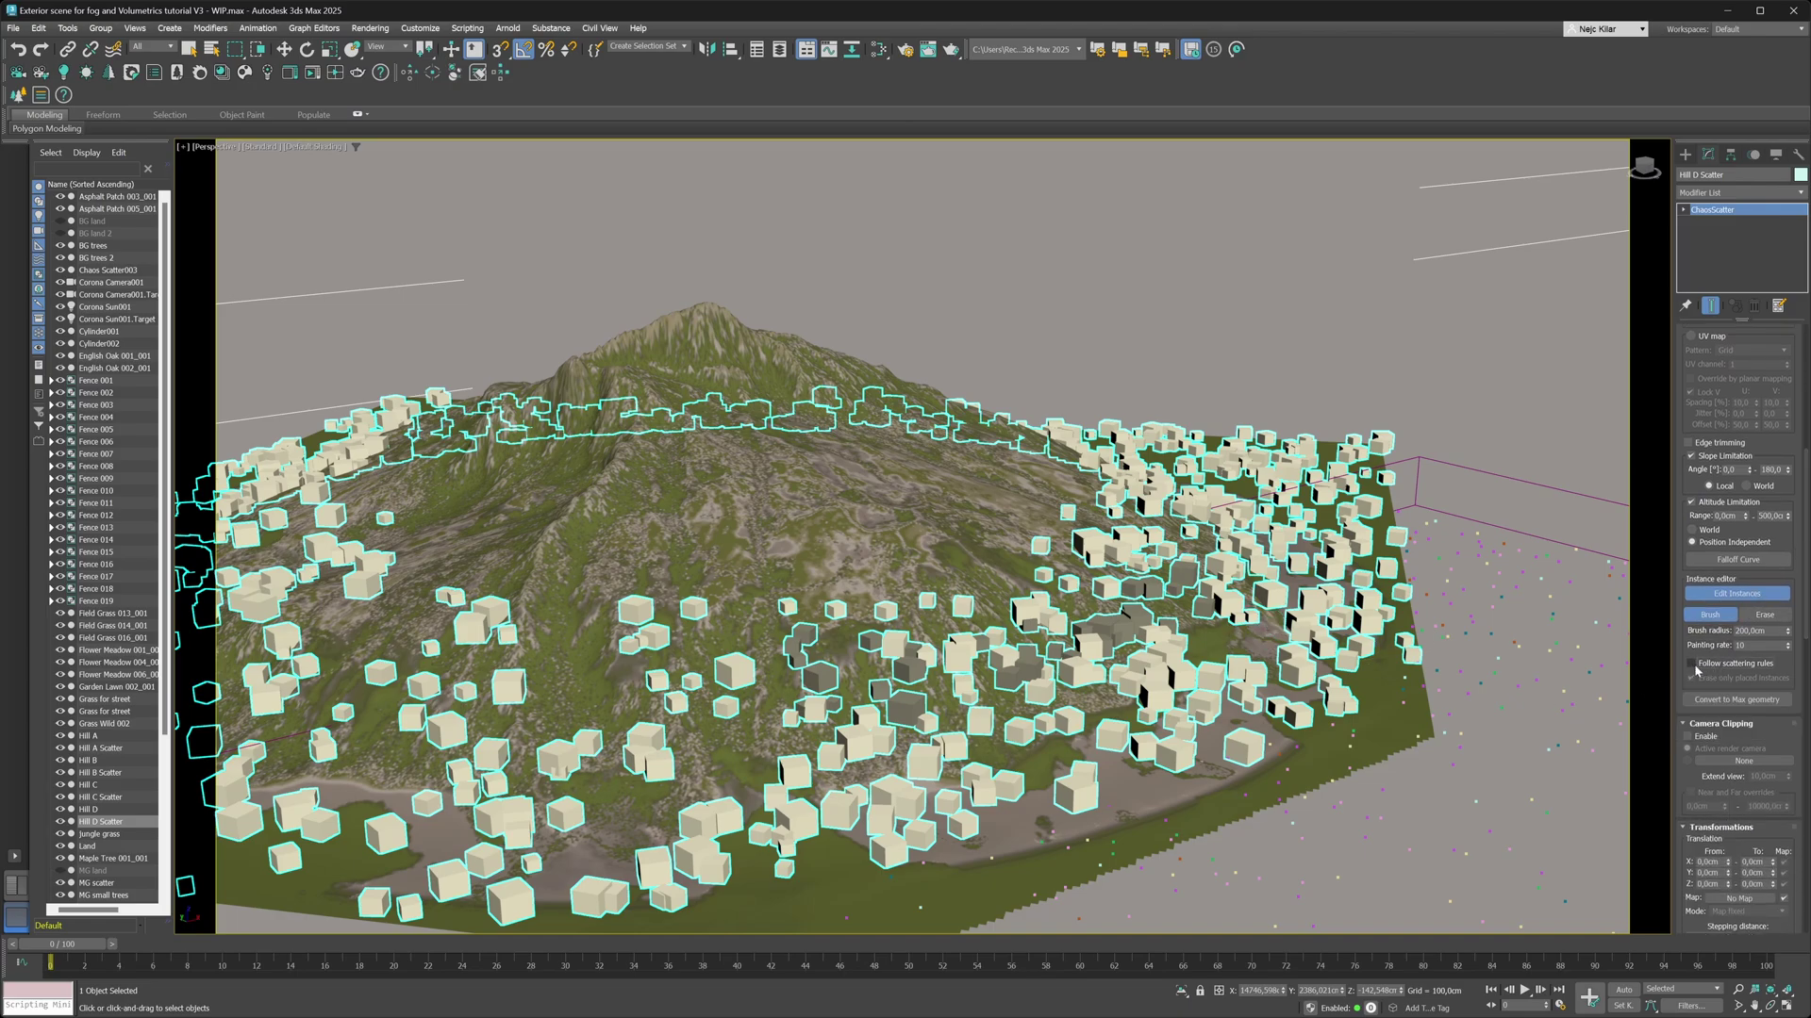
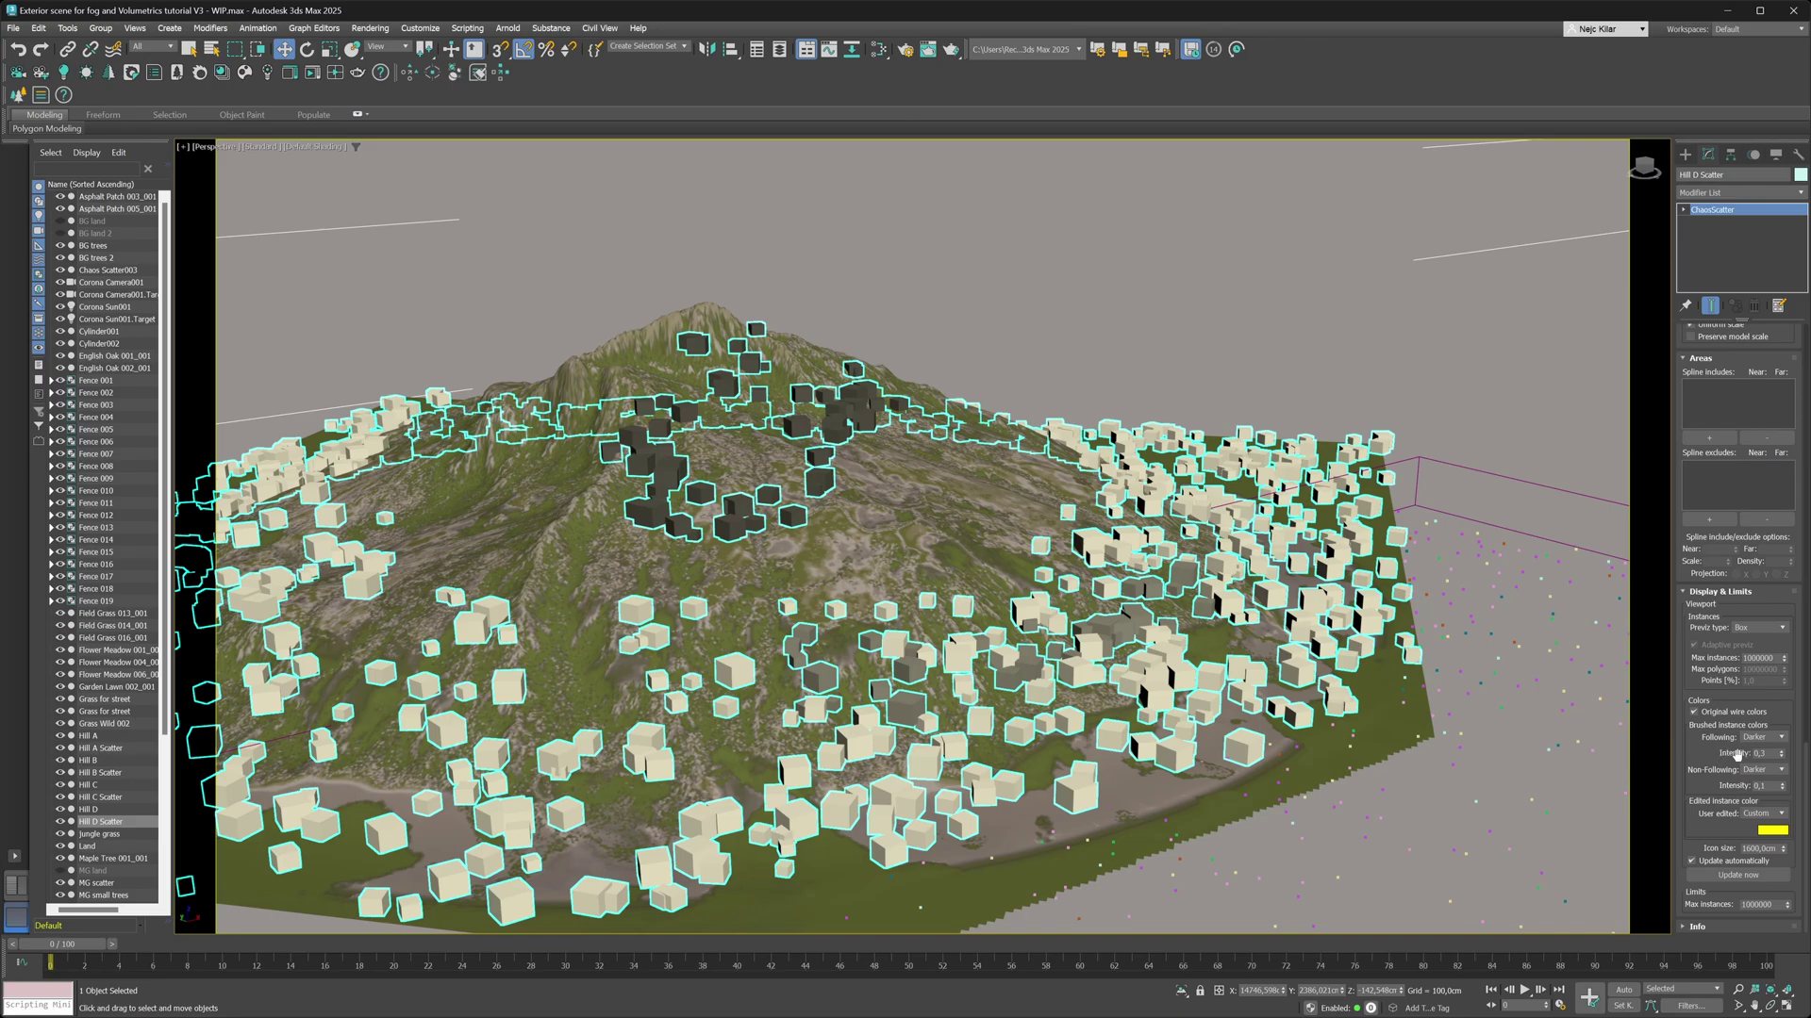
Try zero intensity and the Original colour for rule-following brushed instances, and settle on a Custom green colour.
right_click(1782, 758)
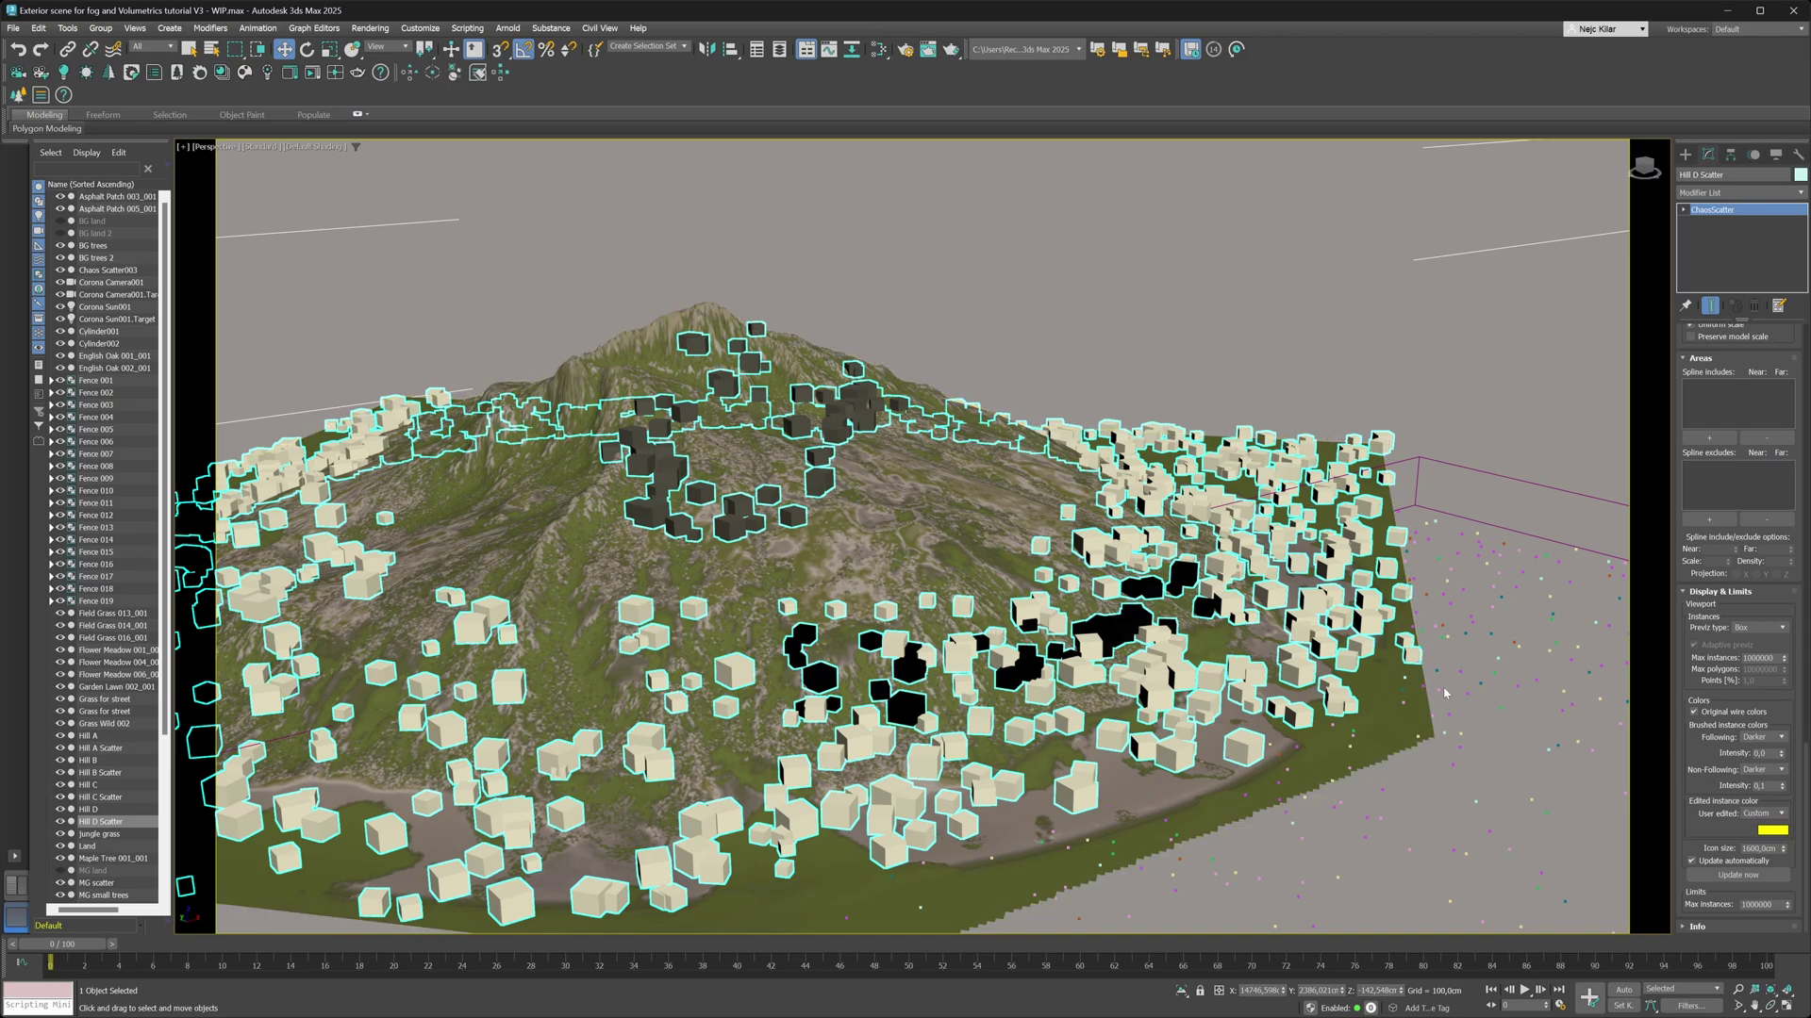
click(1766, 736)
click(1759, 750)
click(1765, 737)
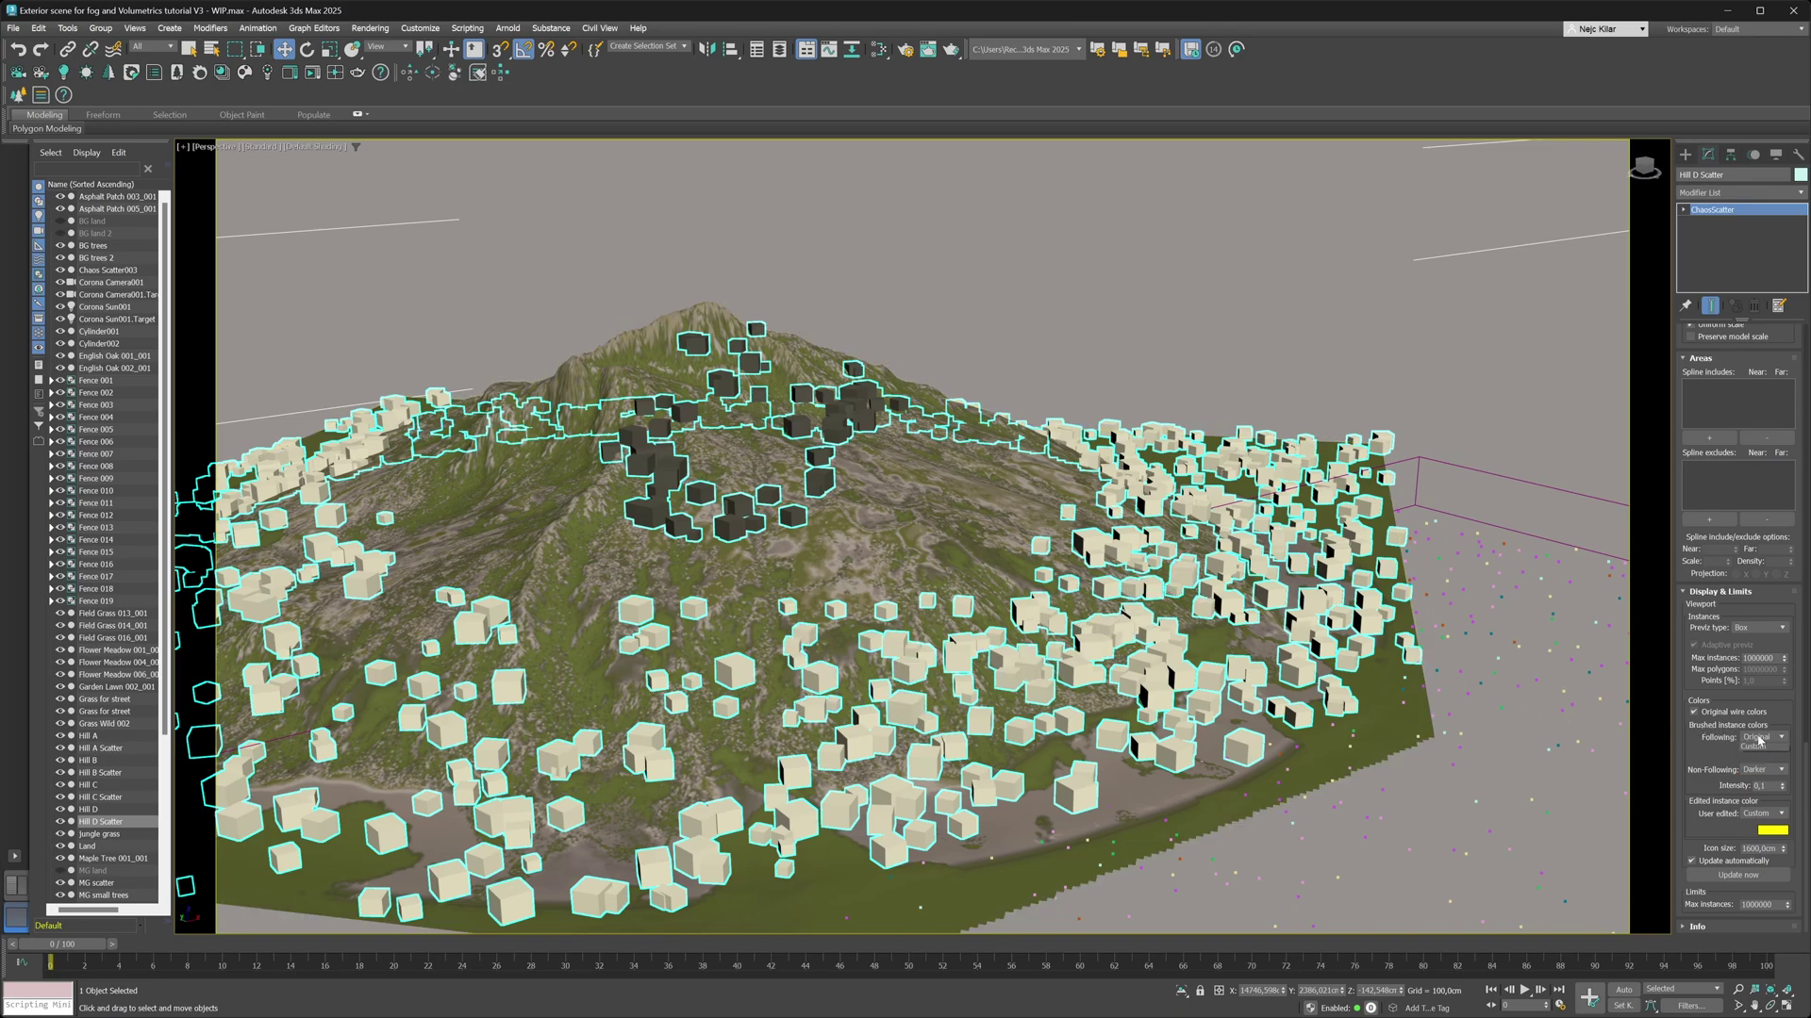
click(1756, 767)
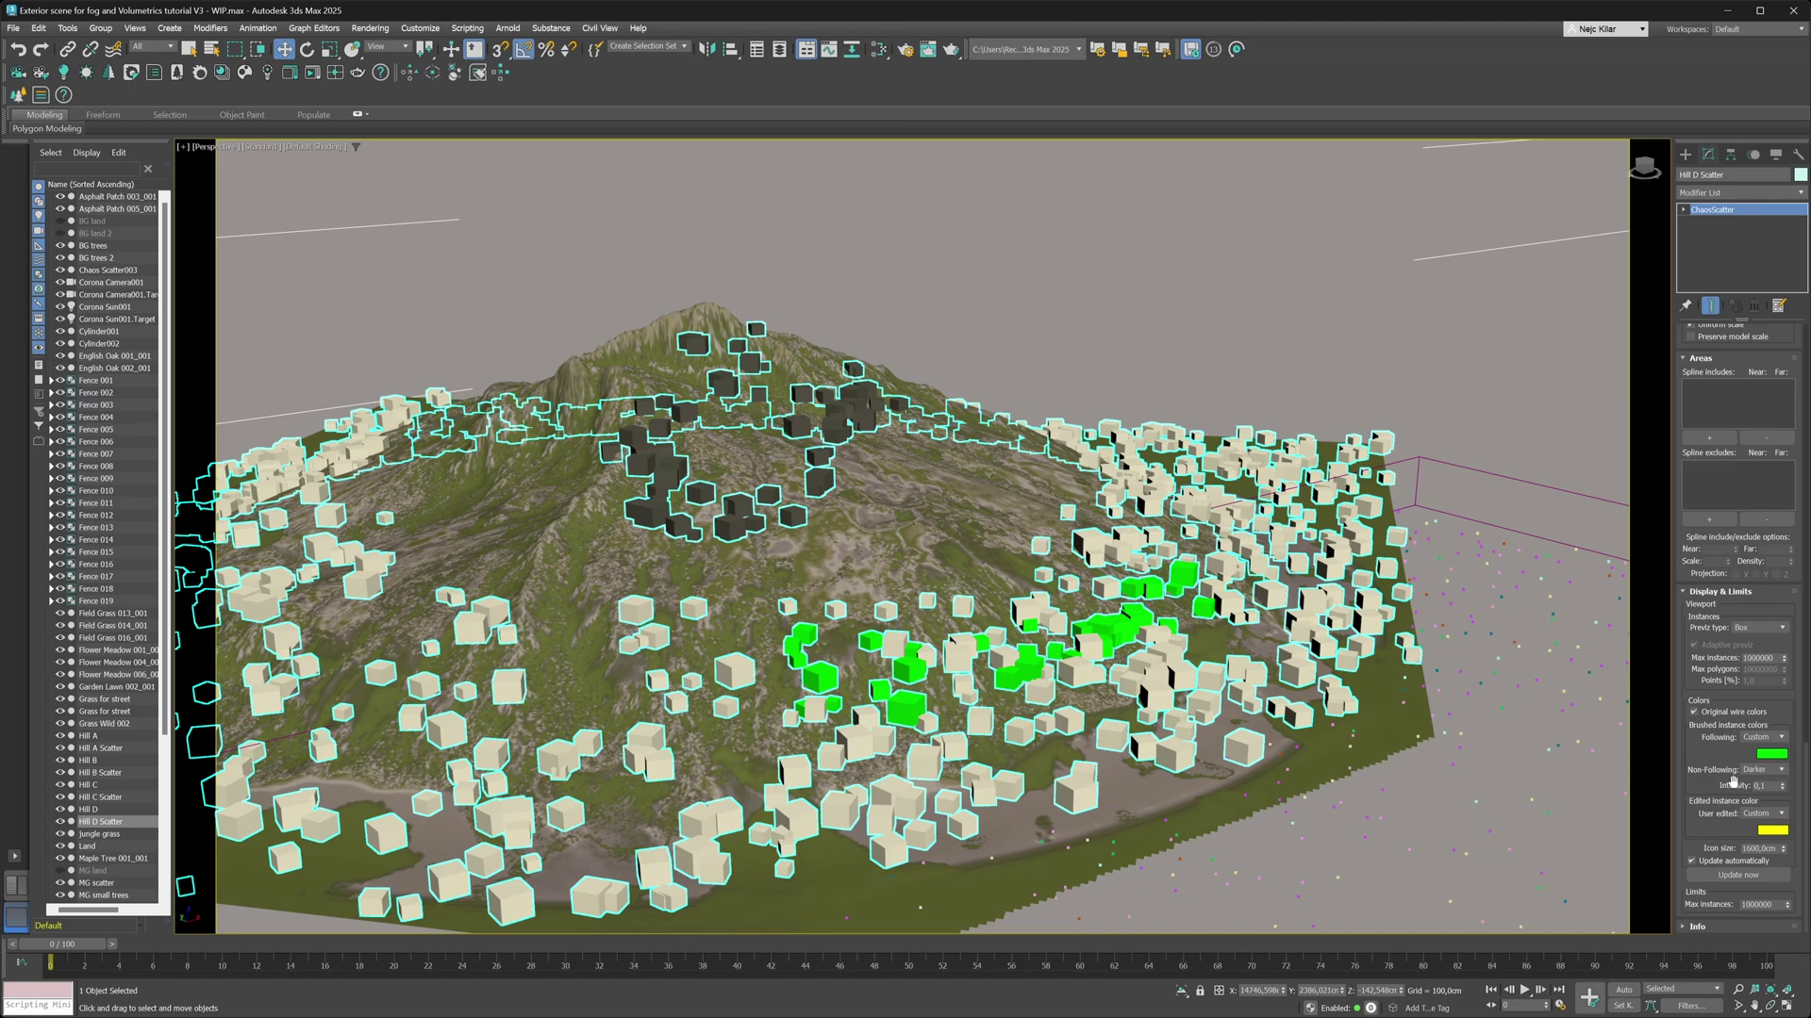
Try a changed intensity and the As Following option for non-following brushed instances, and settle on a Custom blue colour.
drag(1782, 785, 1777, 776)
click(1779, 771)
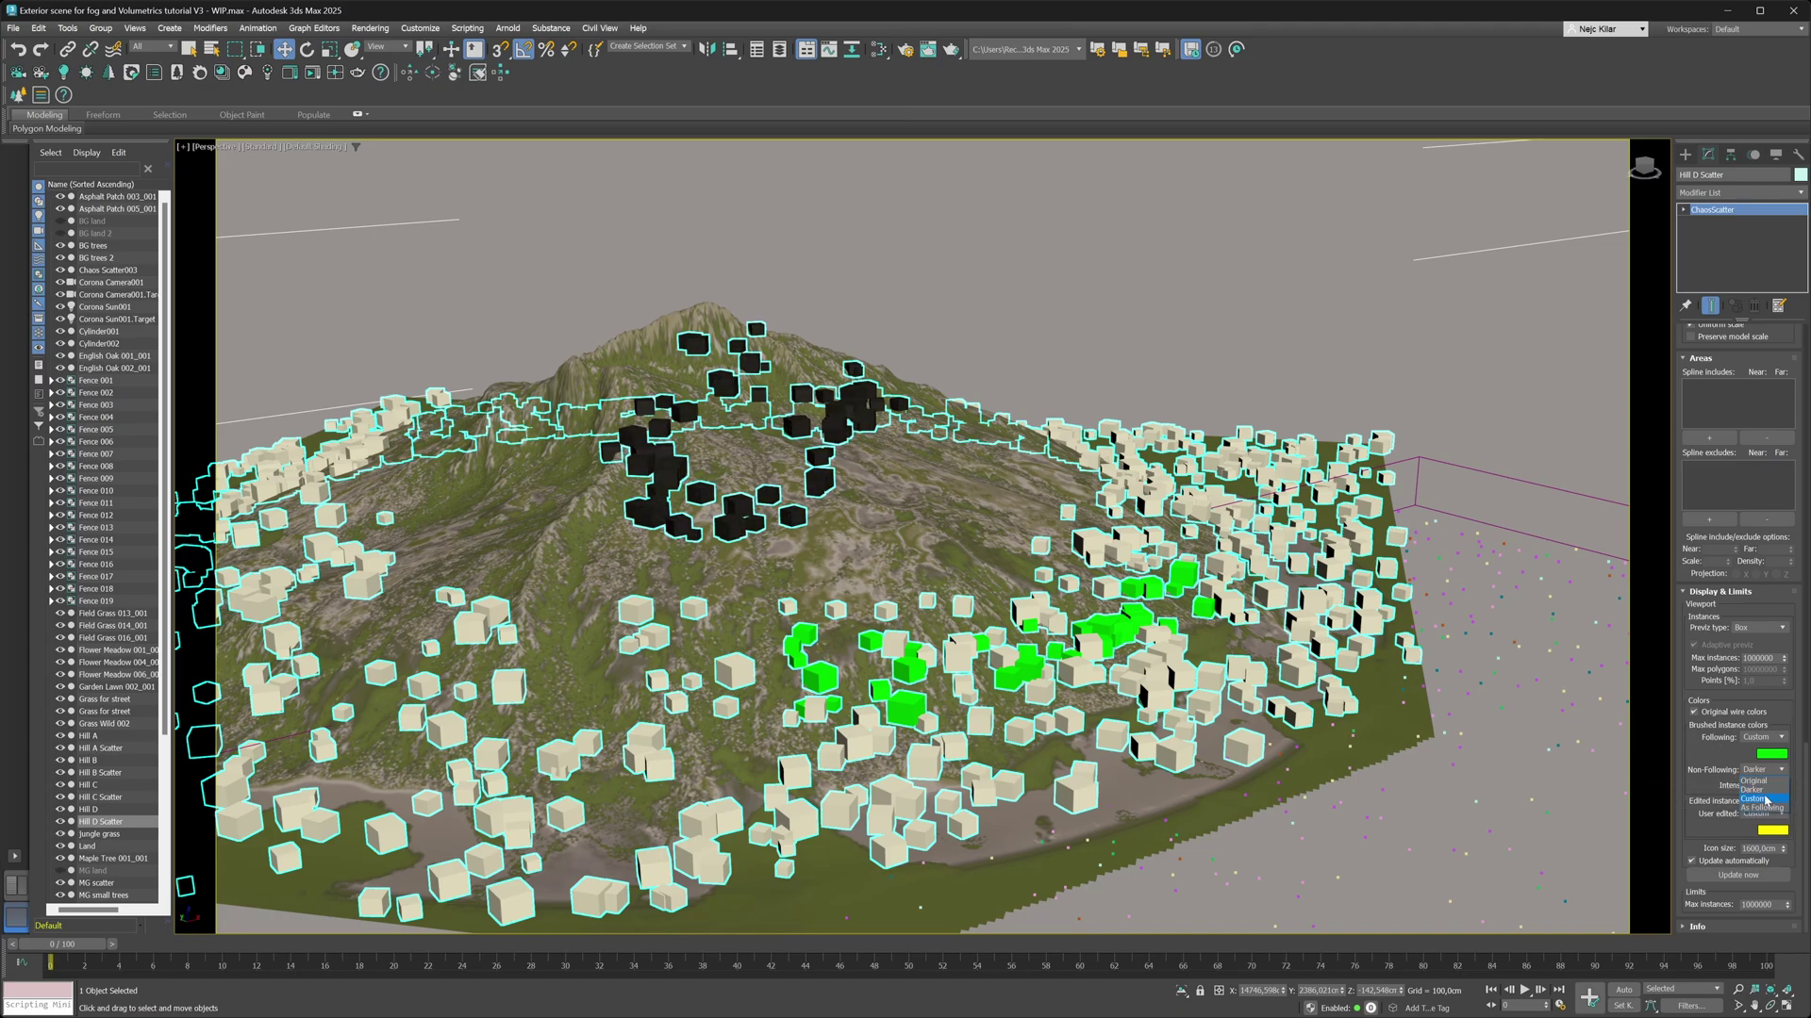
click(1766, 800)
click(1761, 769)
click(1762, 808)
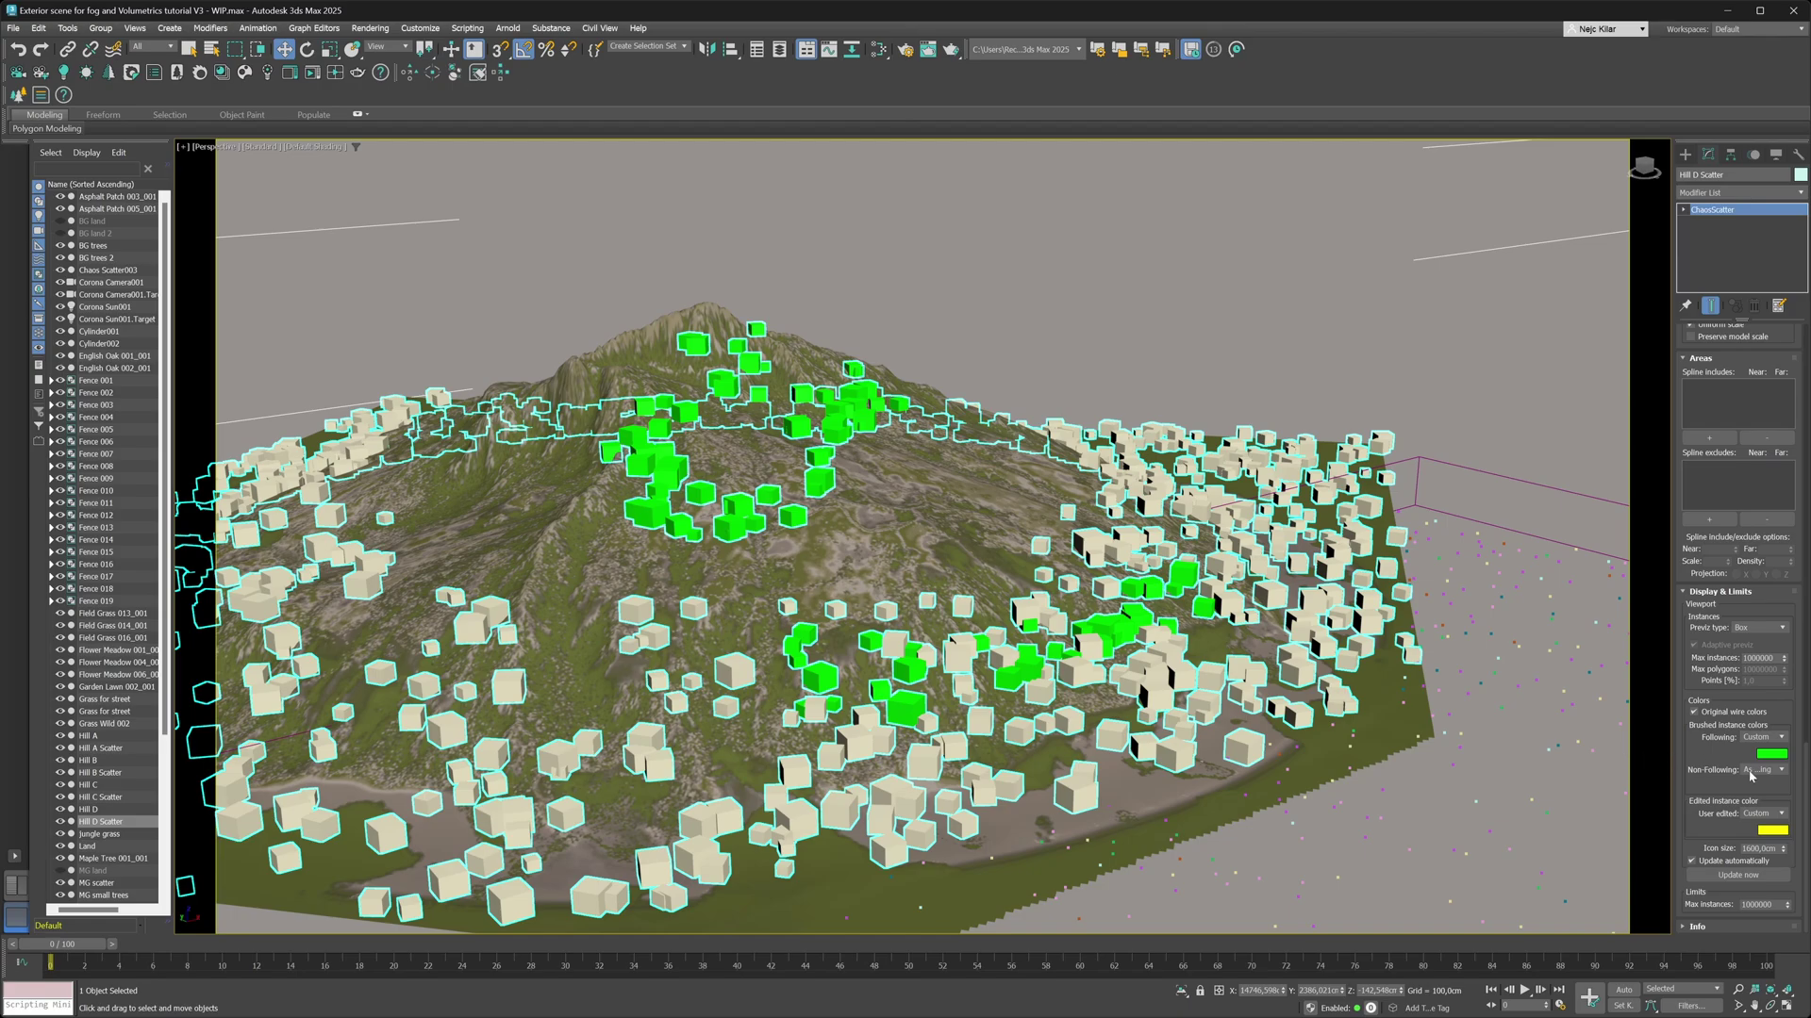
click(1751, 771)
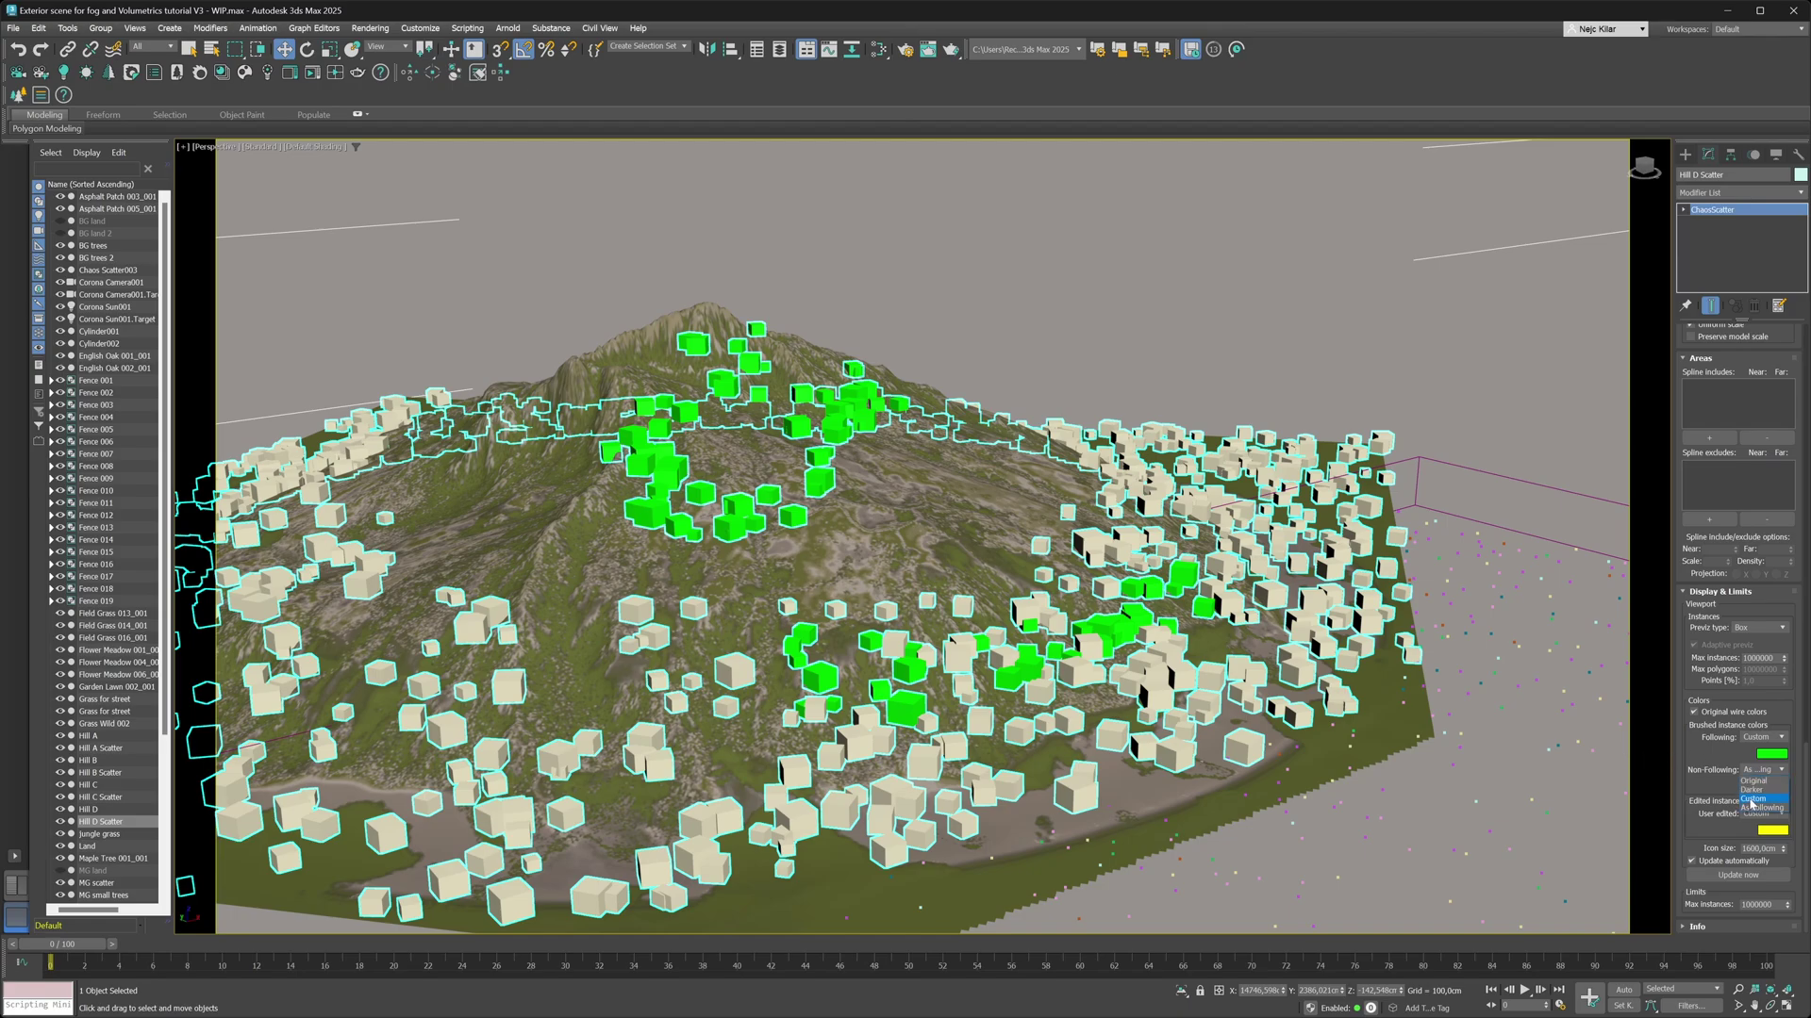
click(1752, 799)
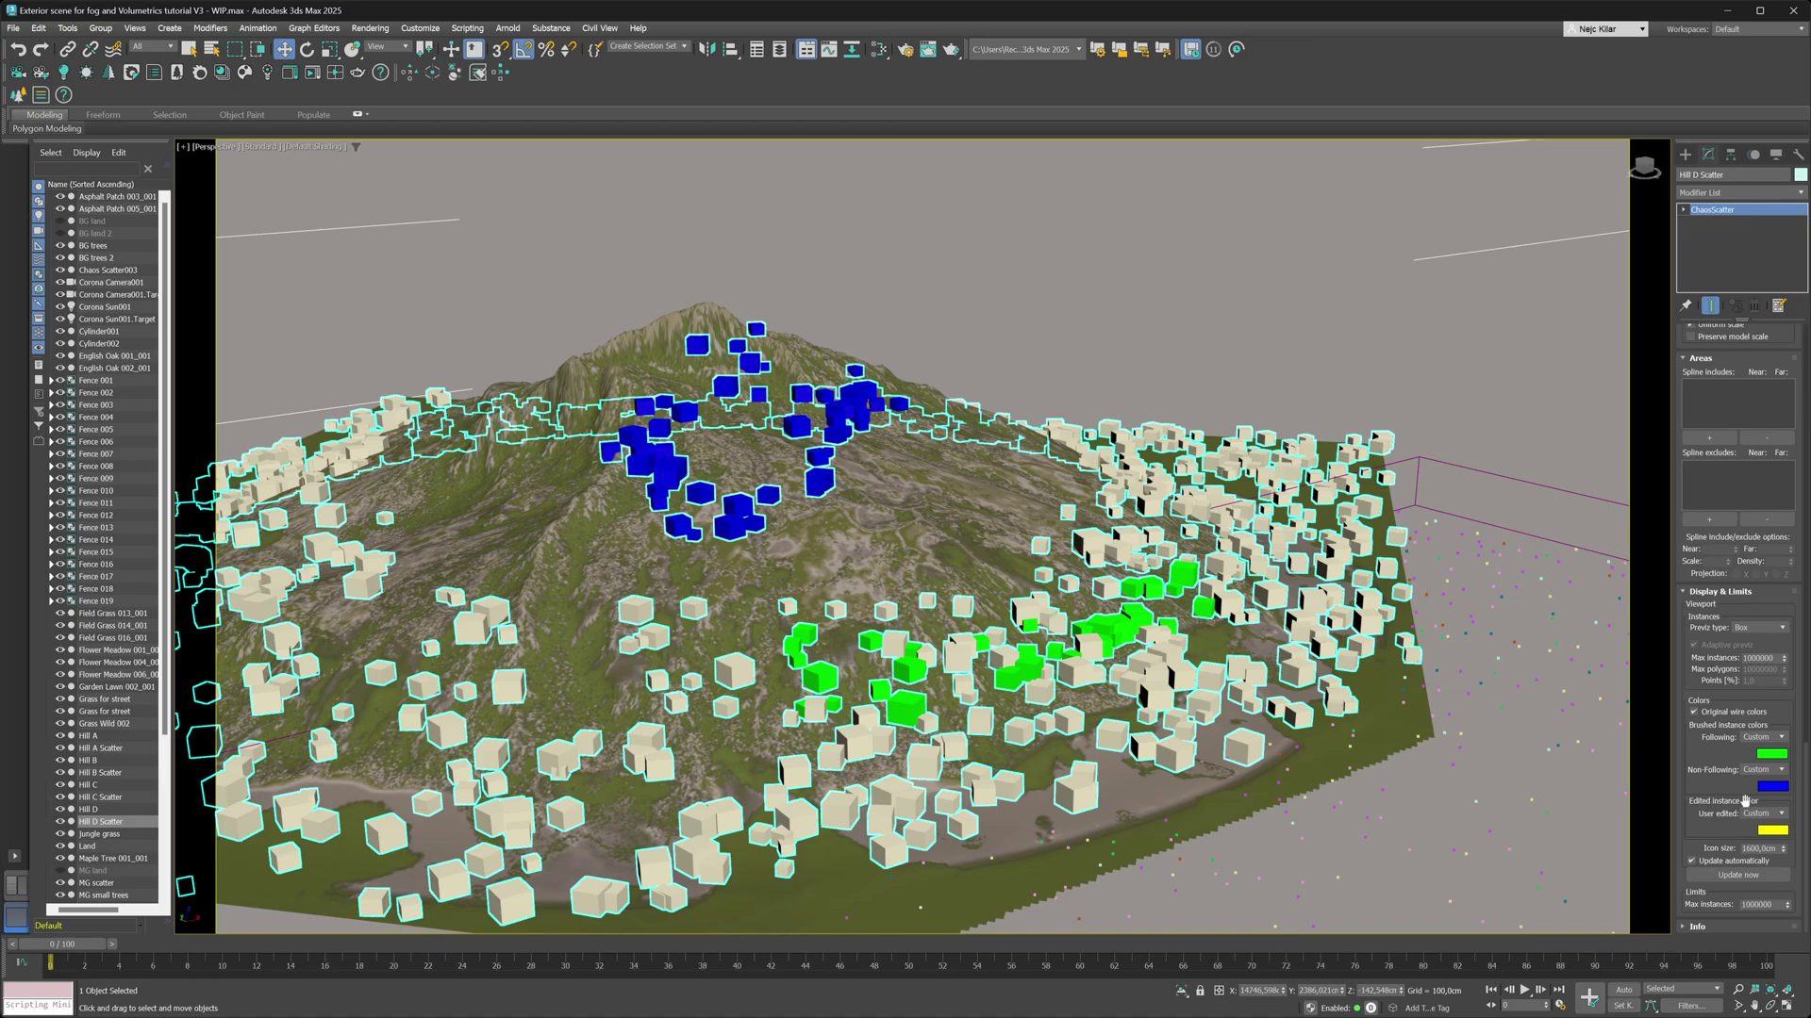
Enable Edit Instances, move one original instance from the green painted area farther up the hill slope, and leave instance editing.
drag(1798, 816, 1803, 525)
click(1736, 569)
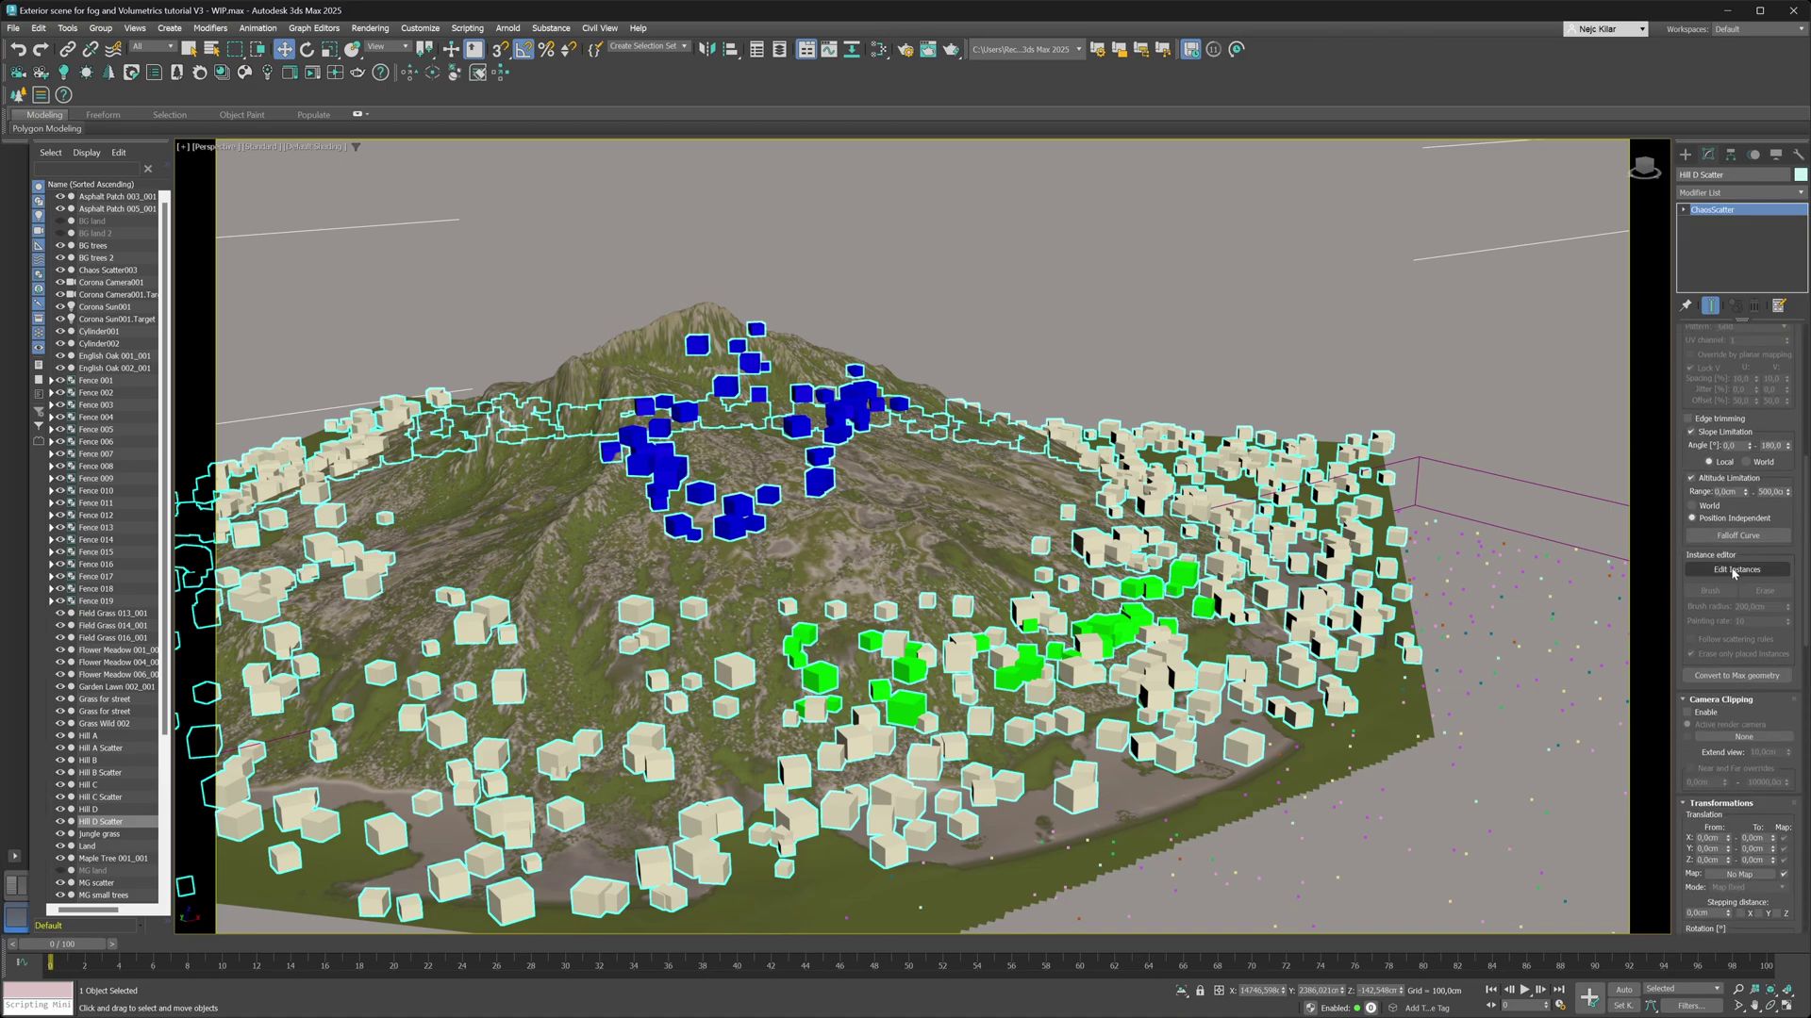
click(1035, 611)
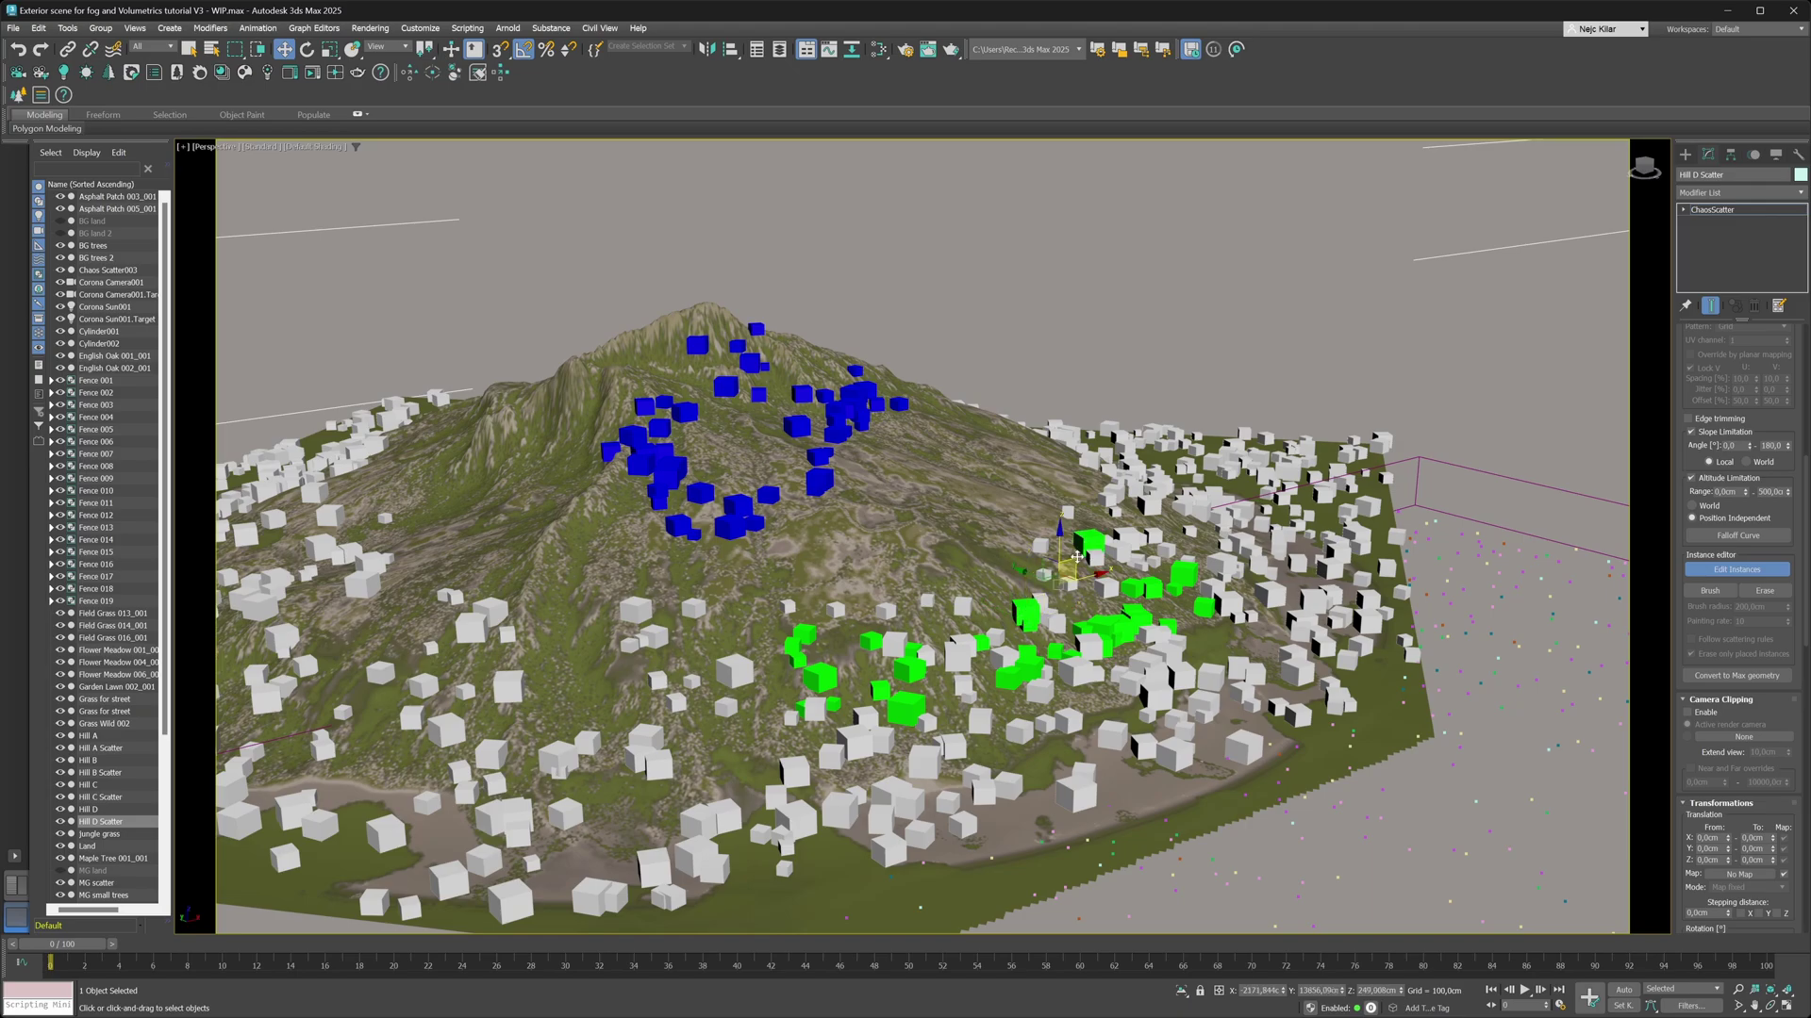
drag(988, 603, 1122, 512)
click(1684, 569)
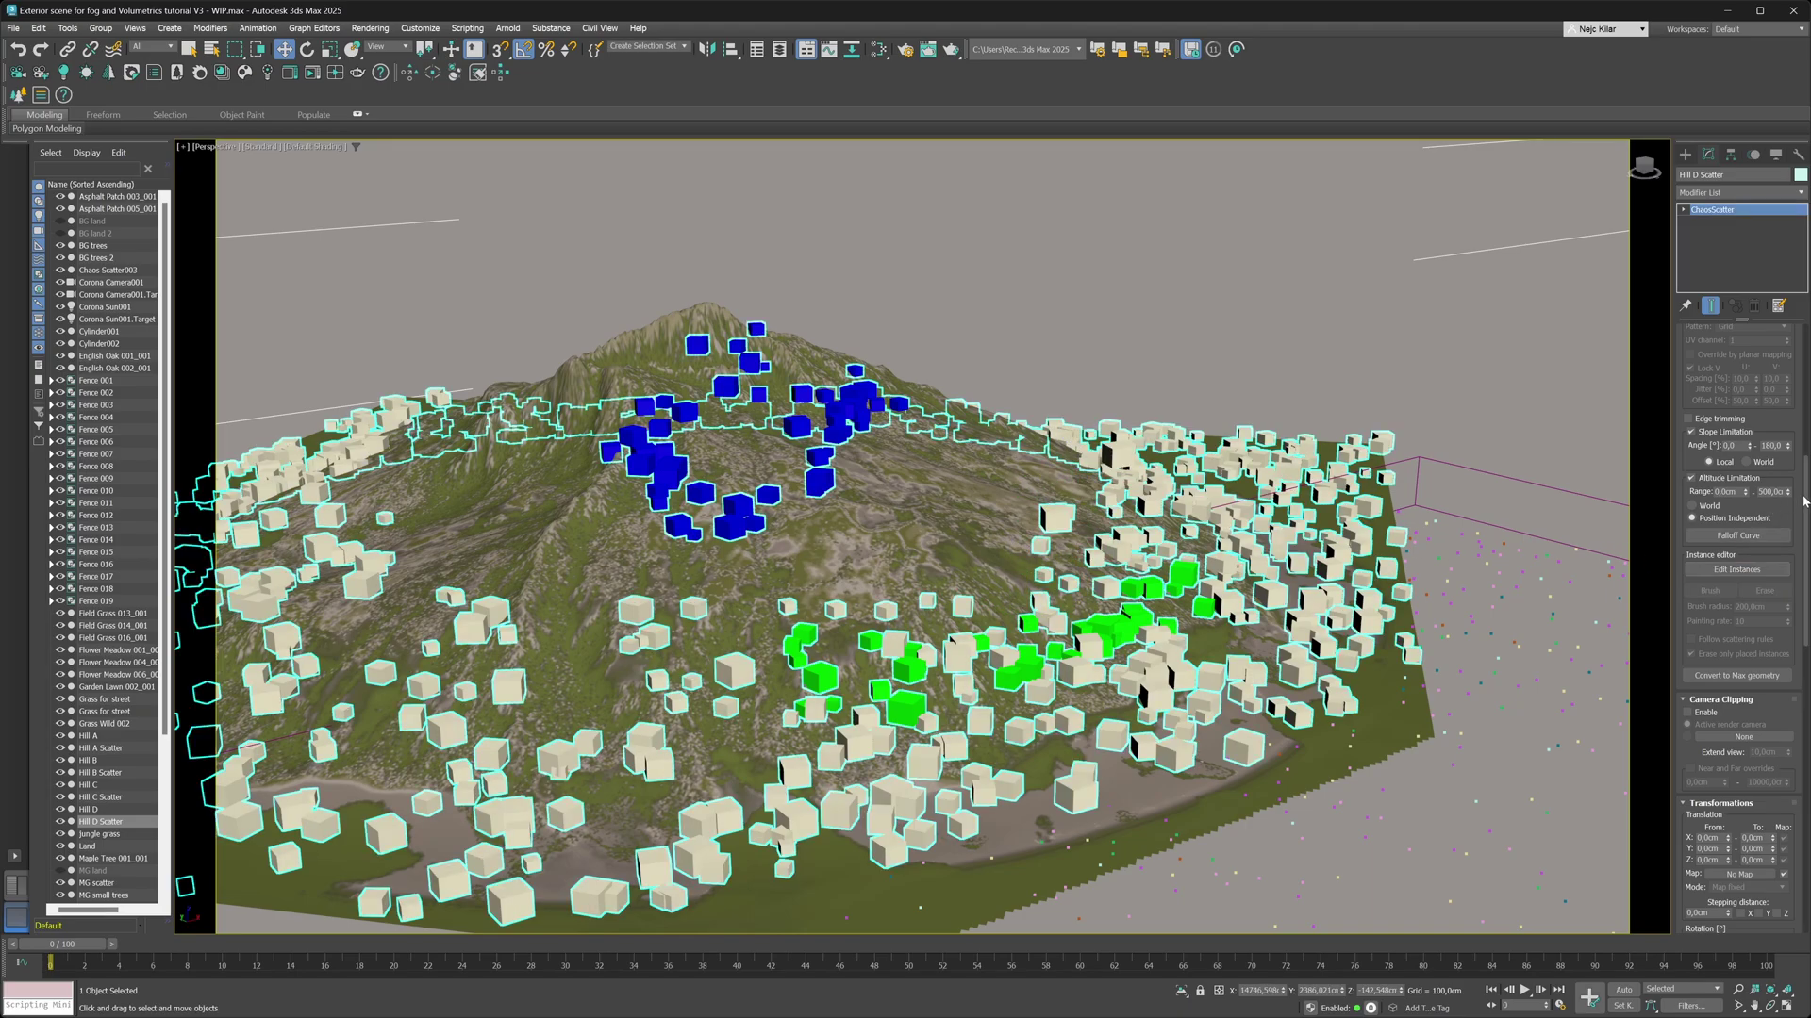
Check the custom colour of user-edited instances in the colour selector, accept yellow and update the scatter.
drag(1806, 547, 1807, 793)
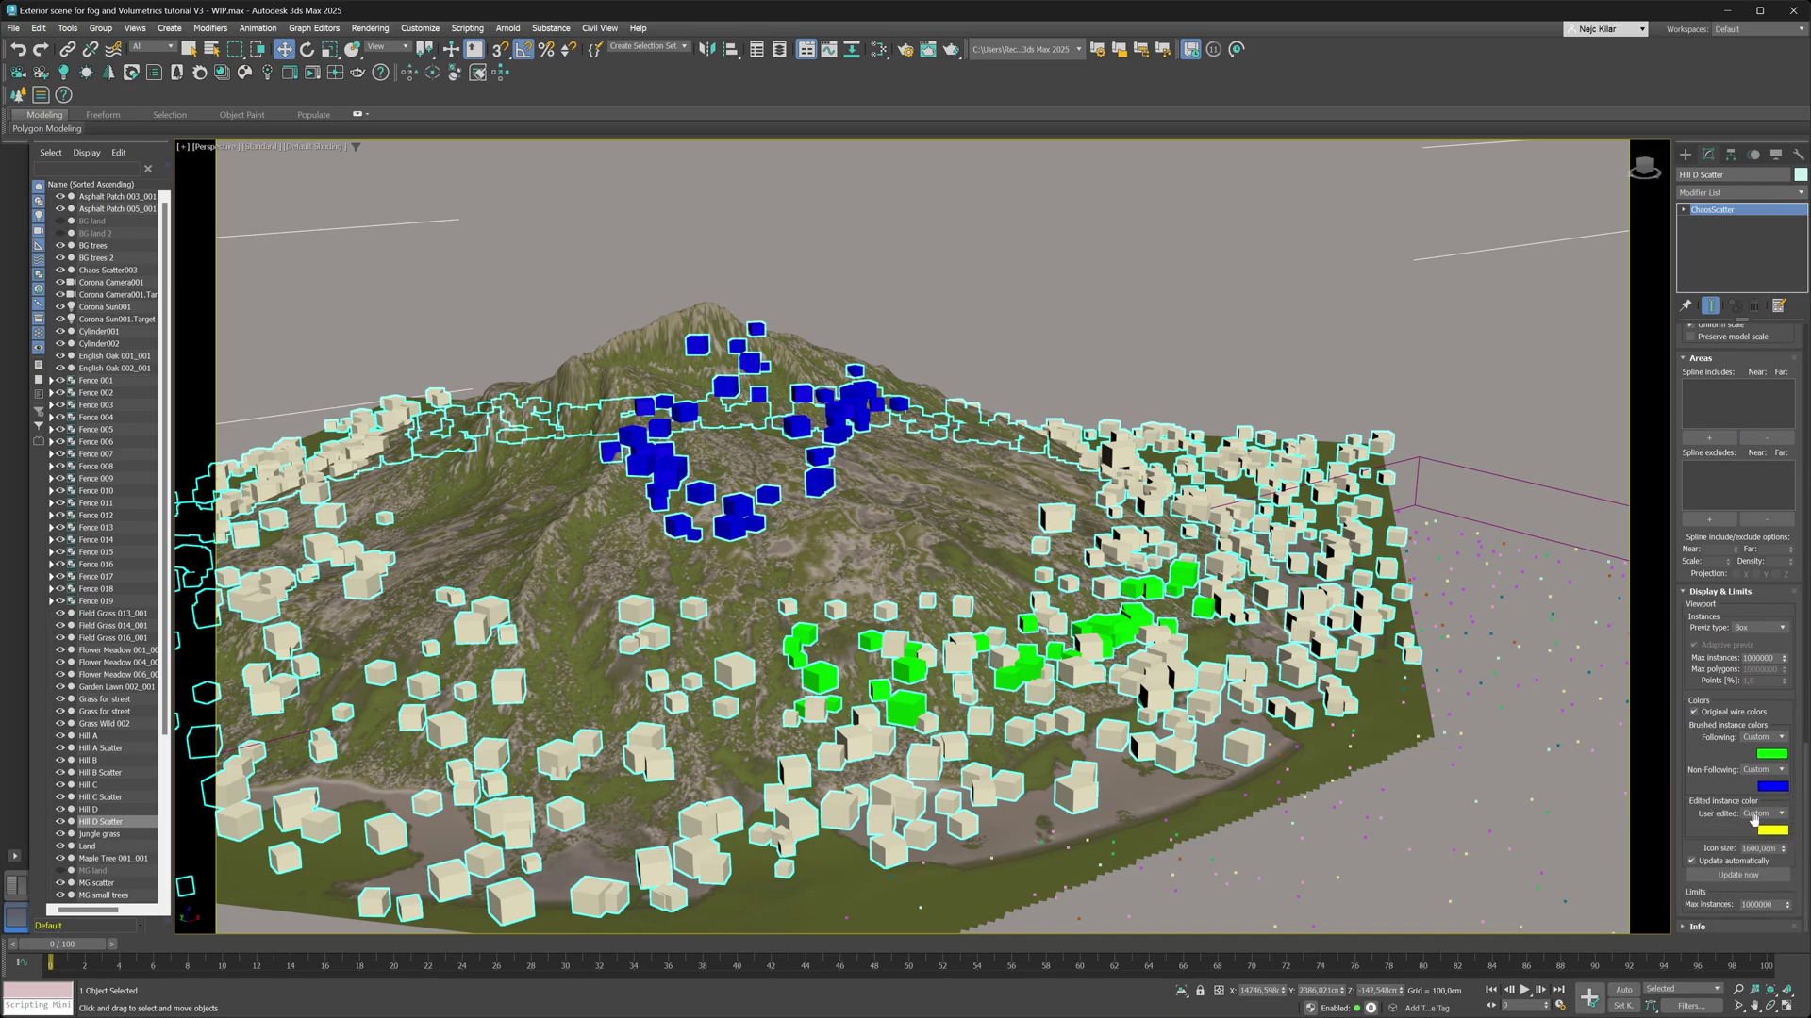
click(1772, 830)
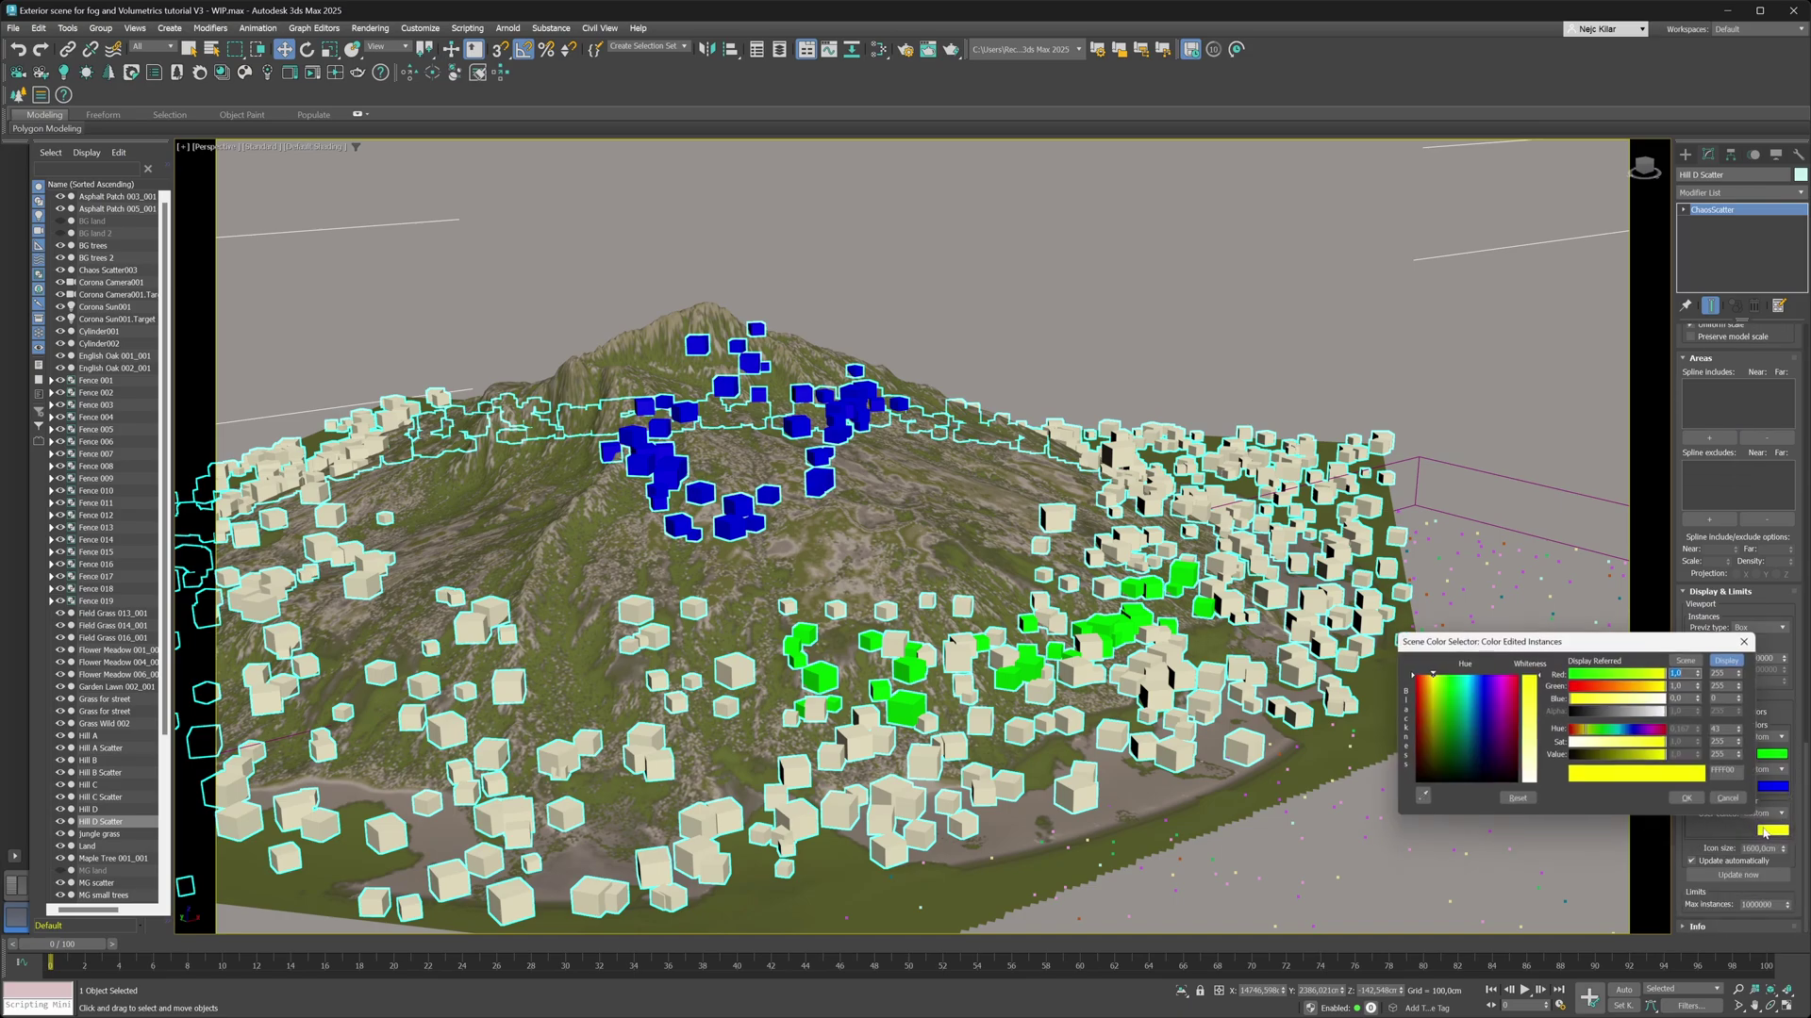
click(1686, 801)
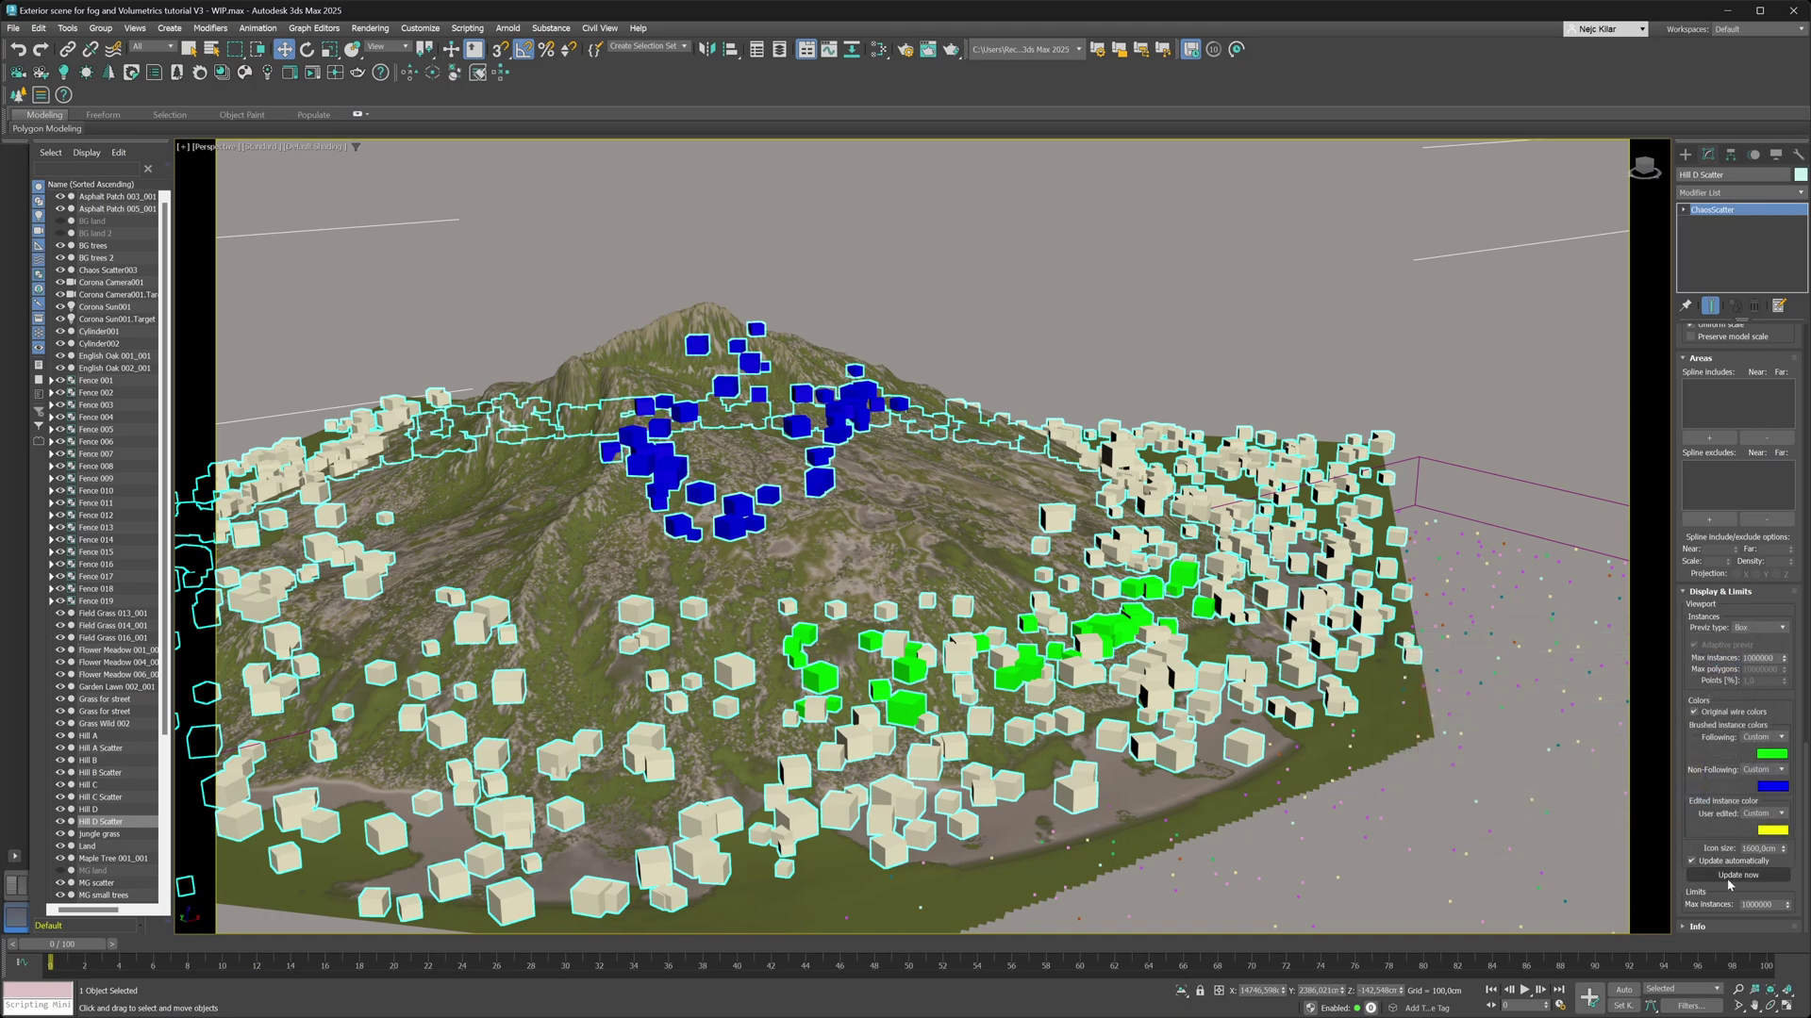
click(1727, 875)
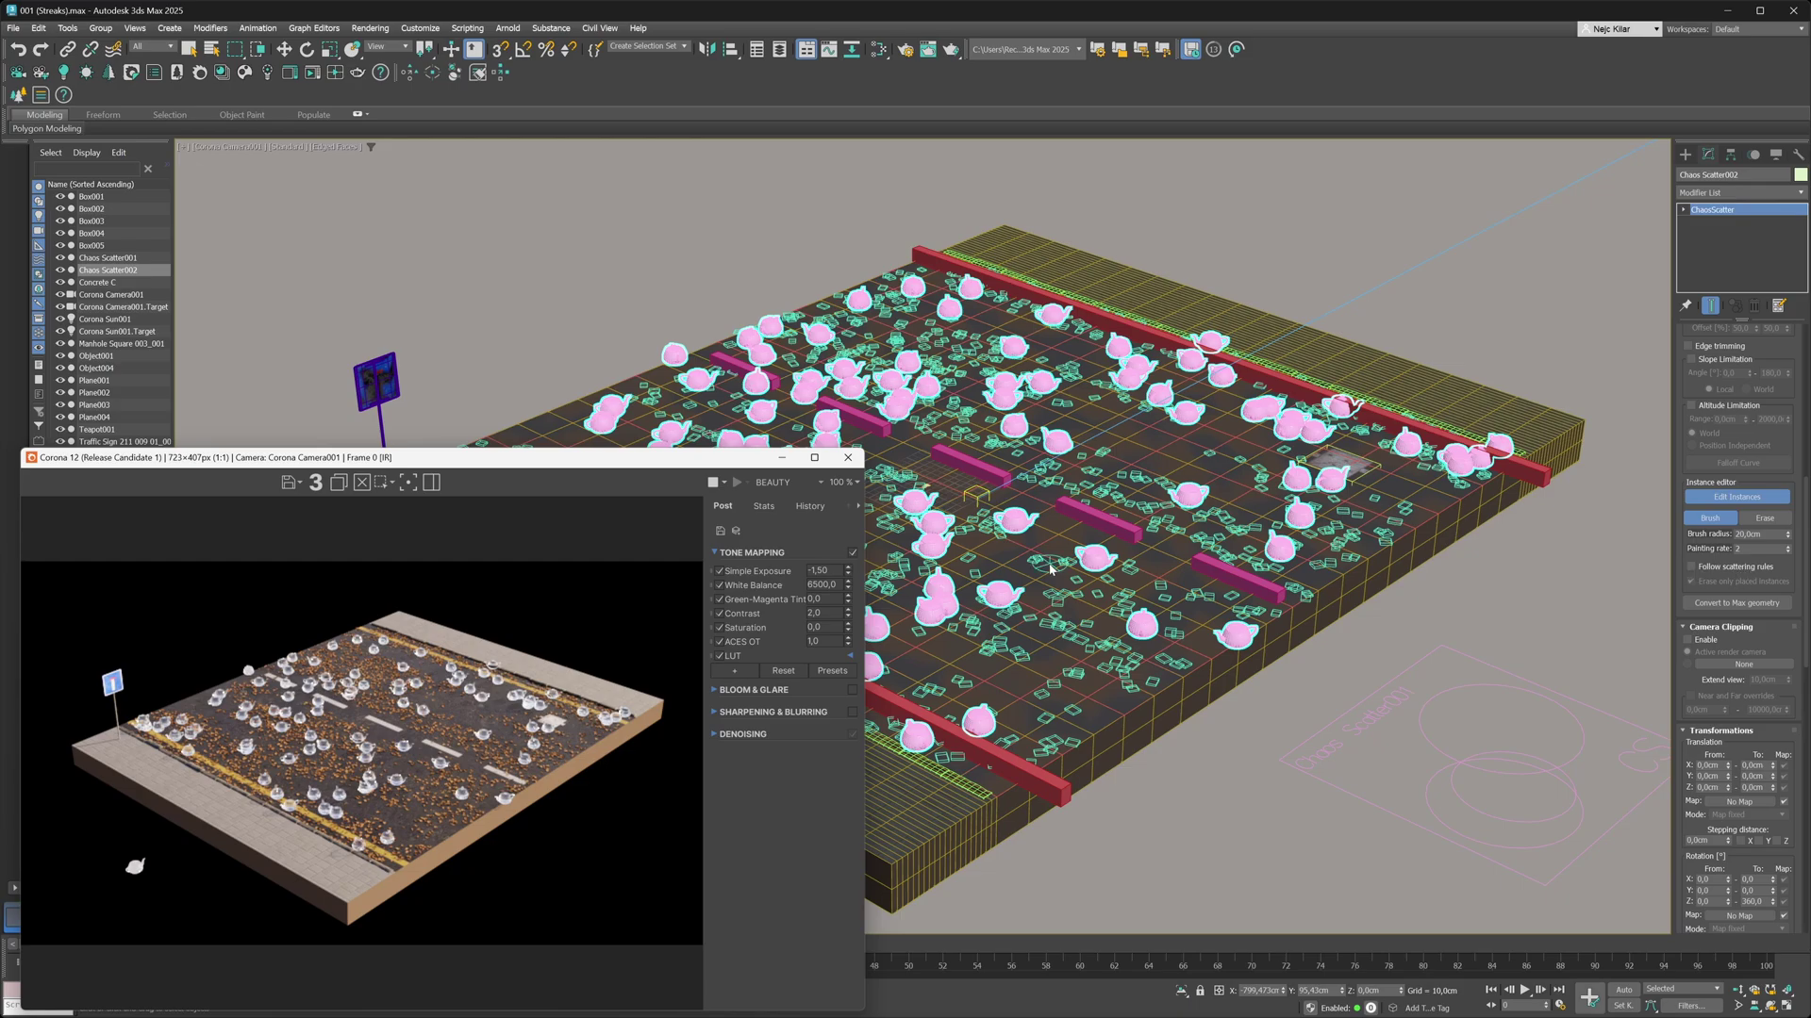
In the Streaks road scene, paint several teapot instances along the dashed centre line and turn off the brush.
mouse_move(1035, 486)
mouse_down()
mouse_move(1158, 567)
mouse_move(1004, 488)
mouse_move(1245, 547)
mouse_up()
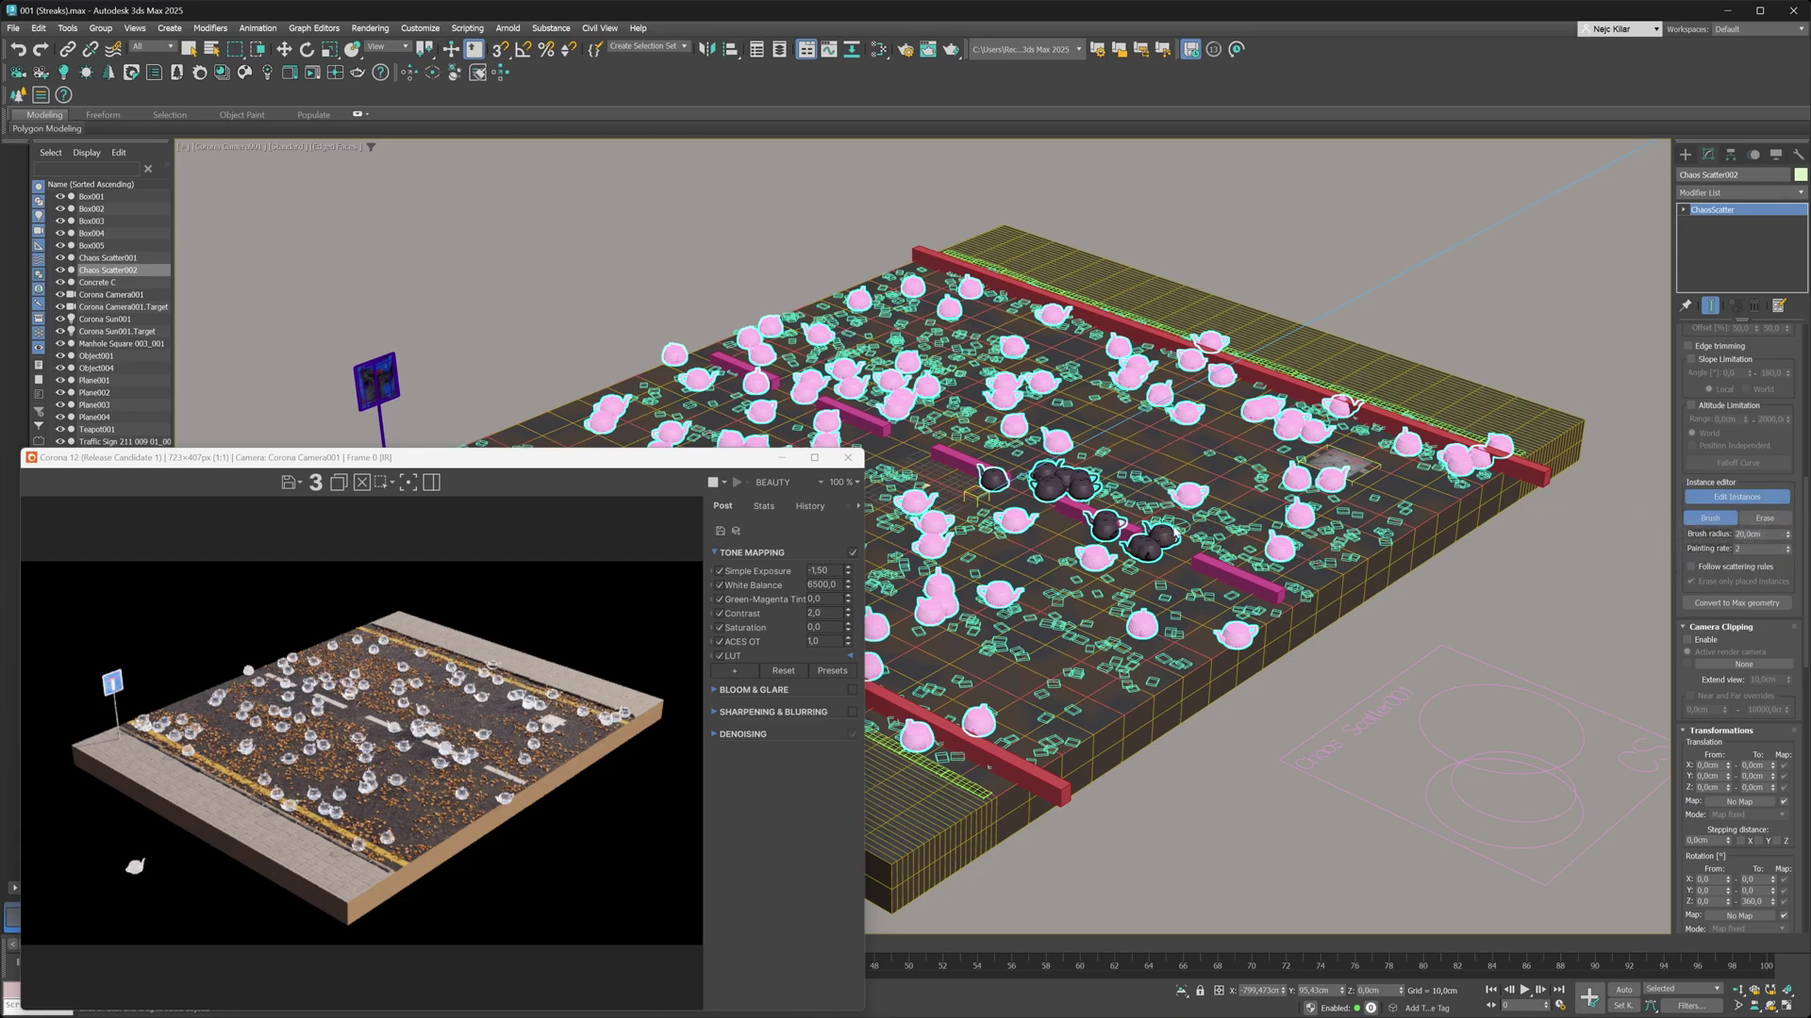
click(1708, 518)
Select five polygons of the road plane beneath the painted teapots, raise them, and lower them partway.
click(1259, 501)
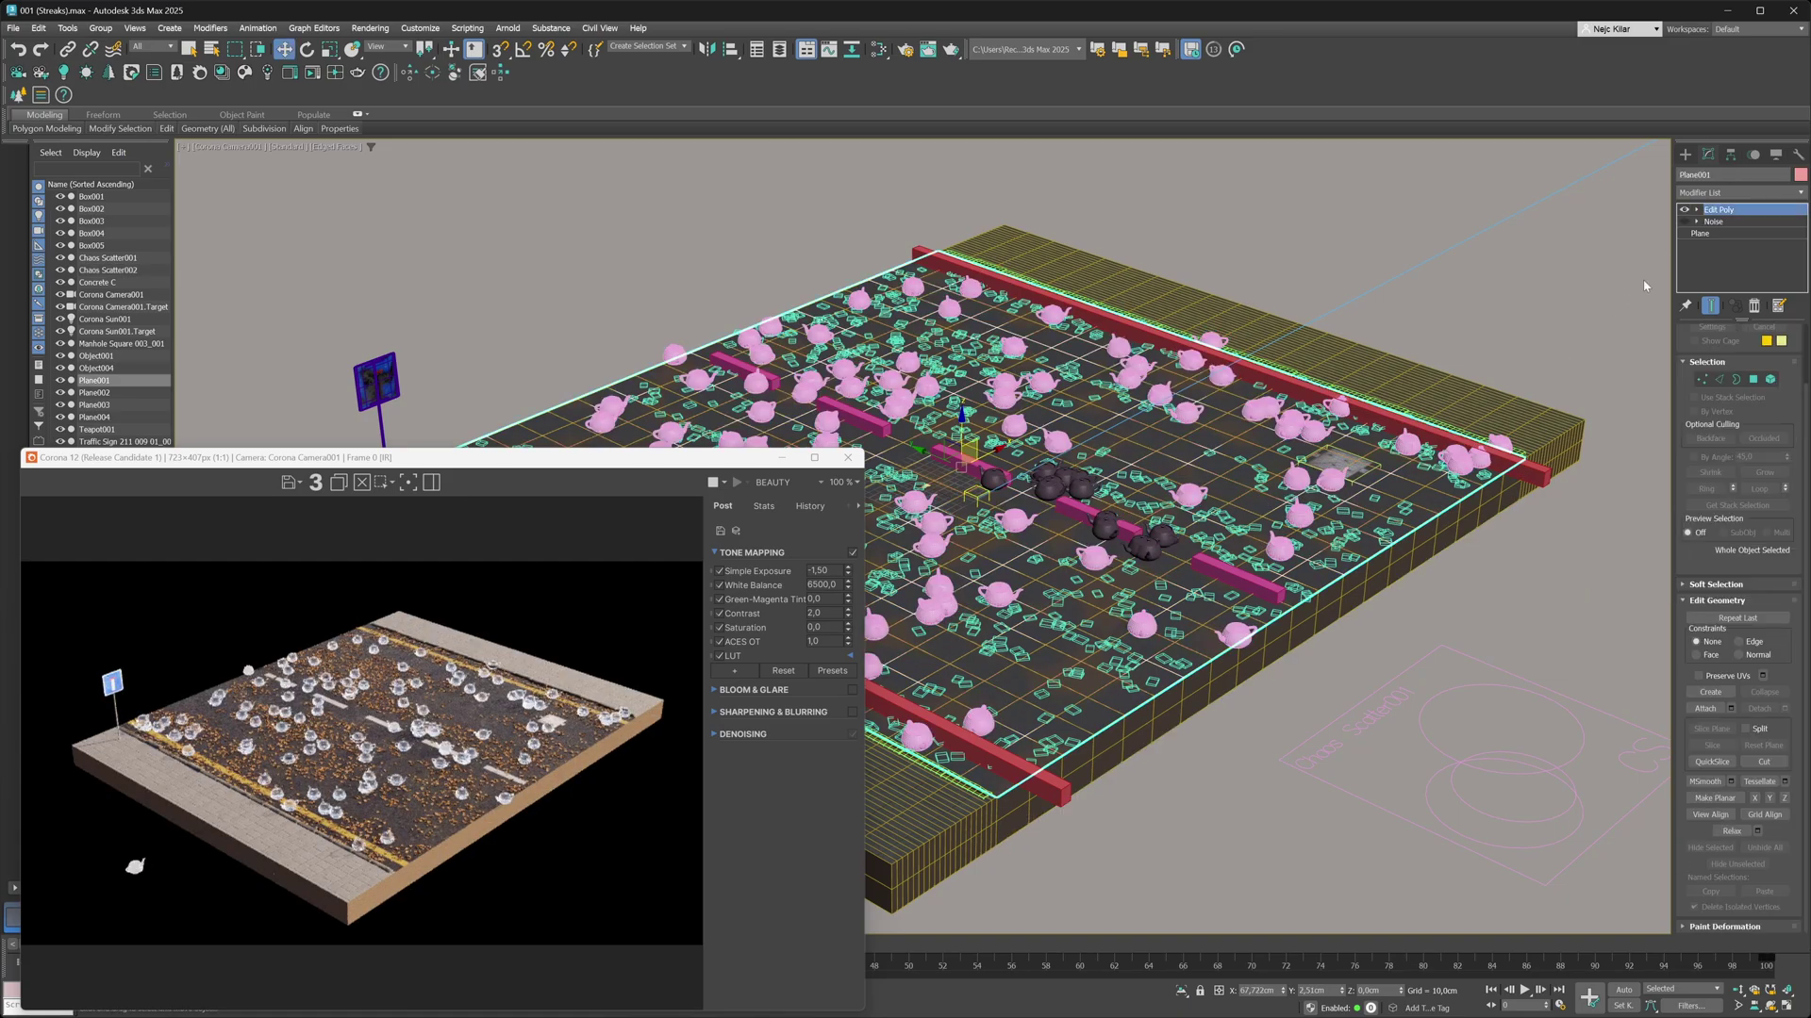
click(1752, 379)
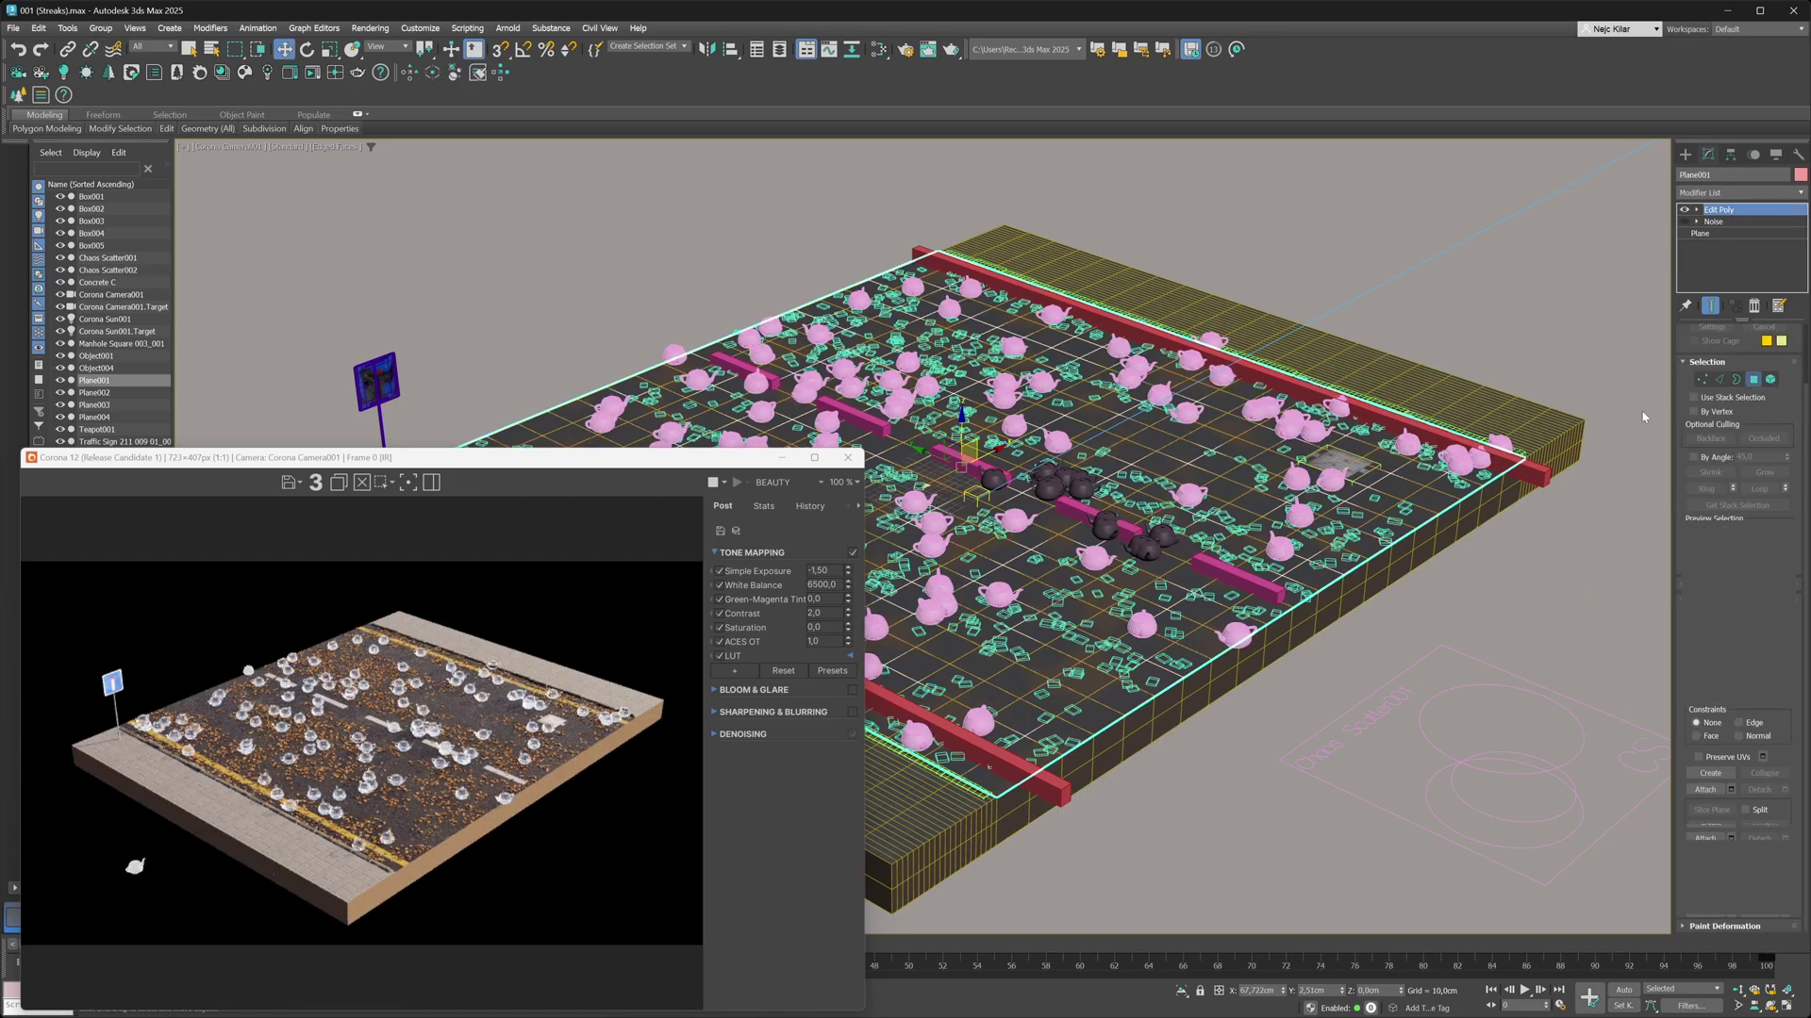
click(1127, 547)
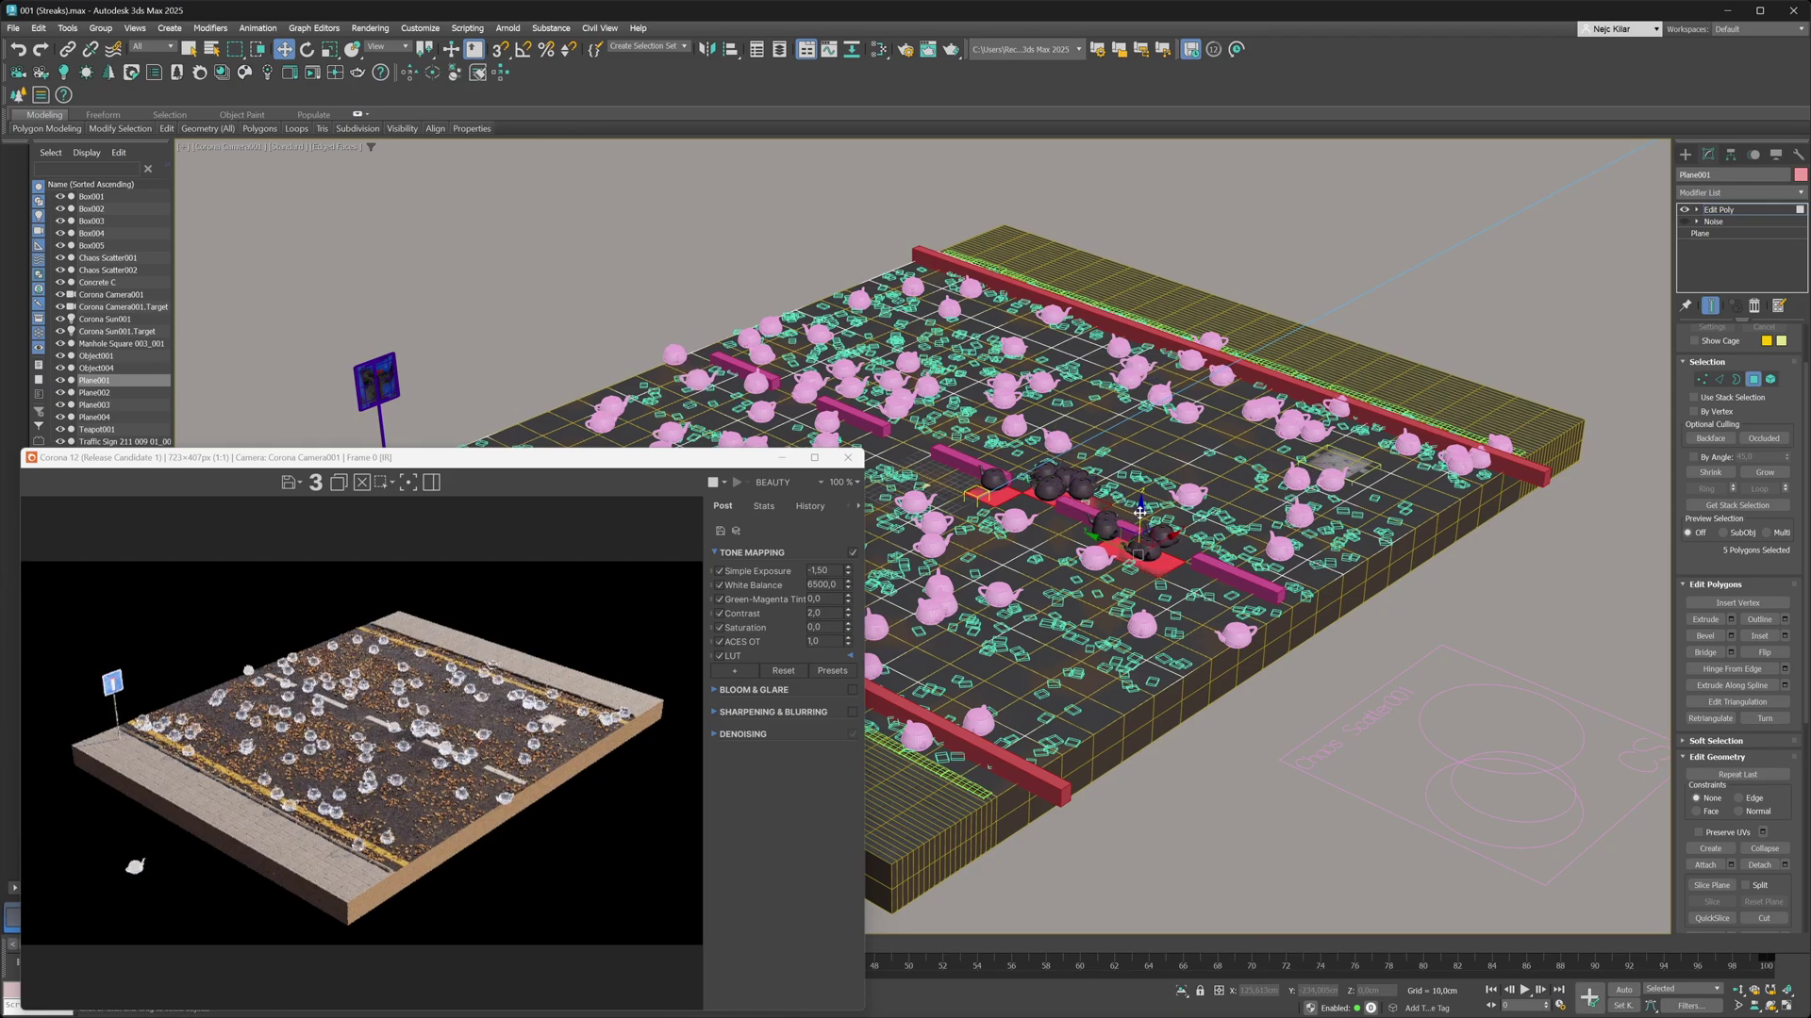
ctrl+click(1141, 498)
drag(1140, 498, 1171, 400)
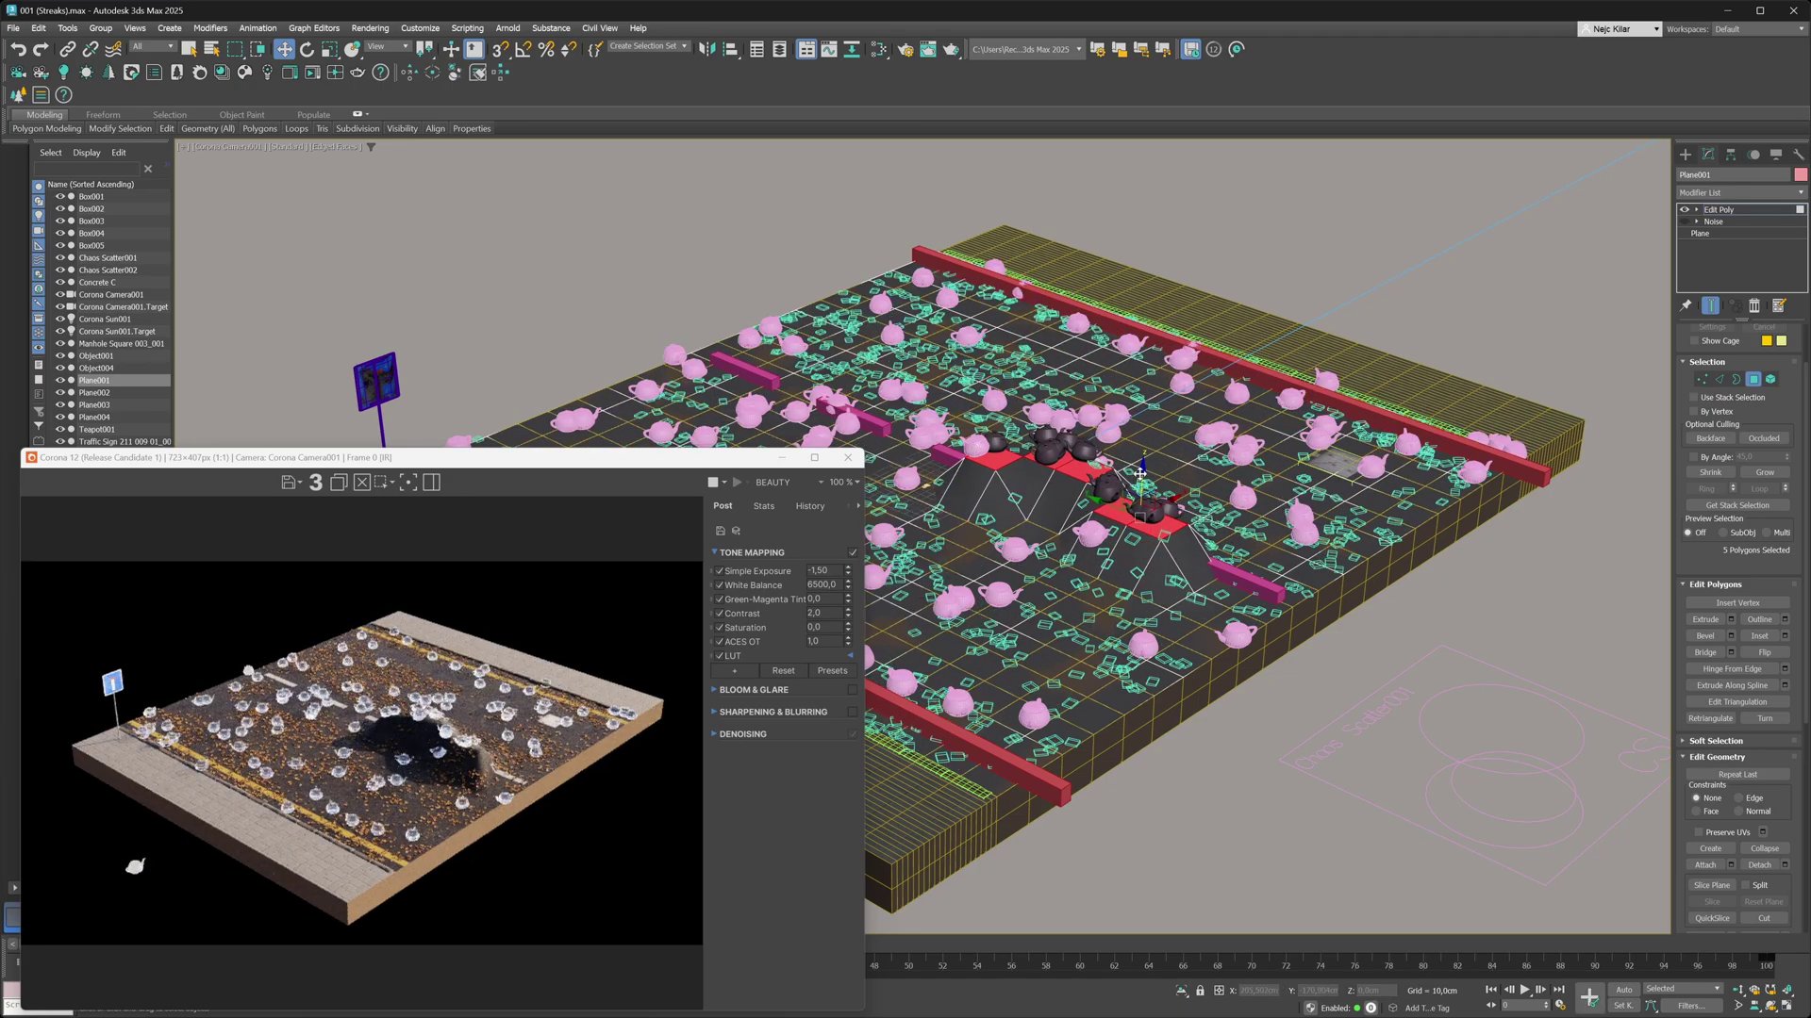
drag(1141, 471, 1137, 509)
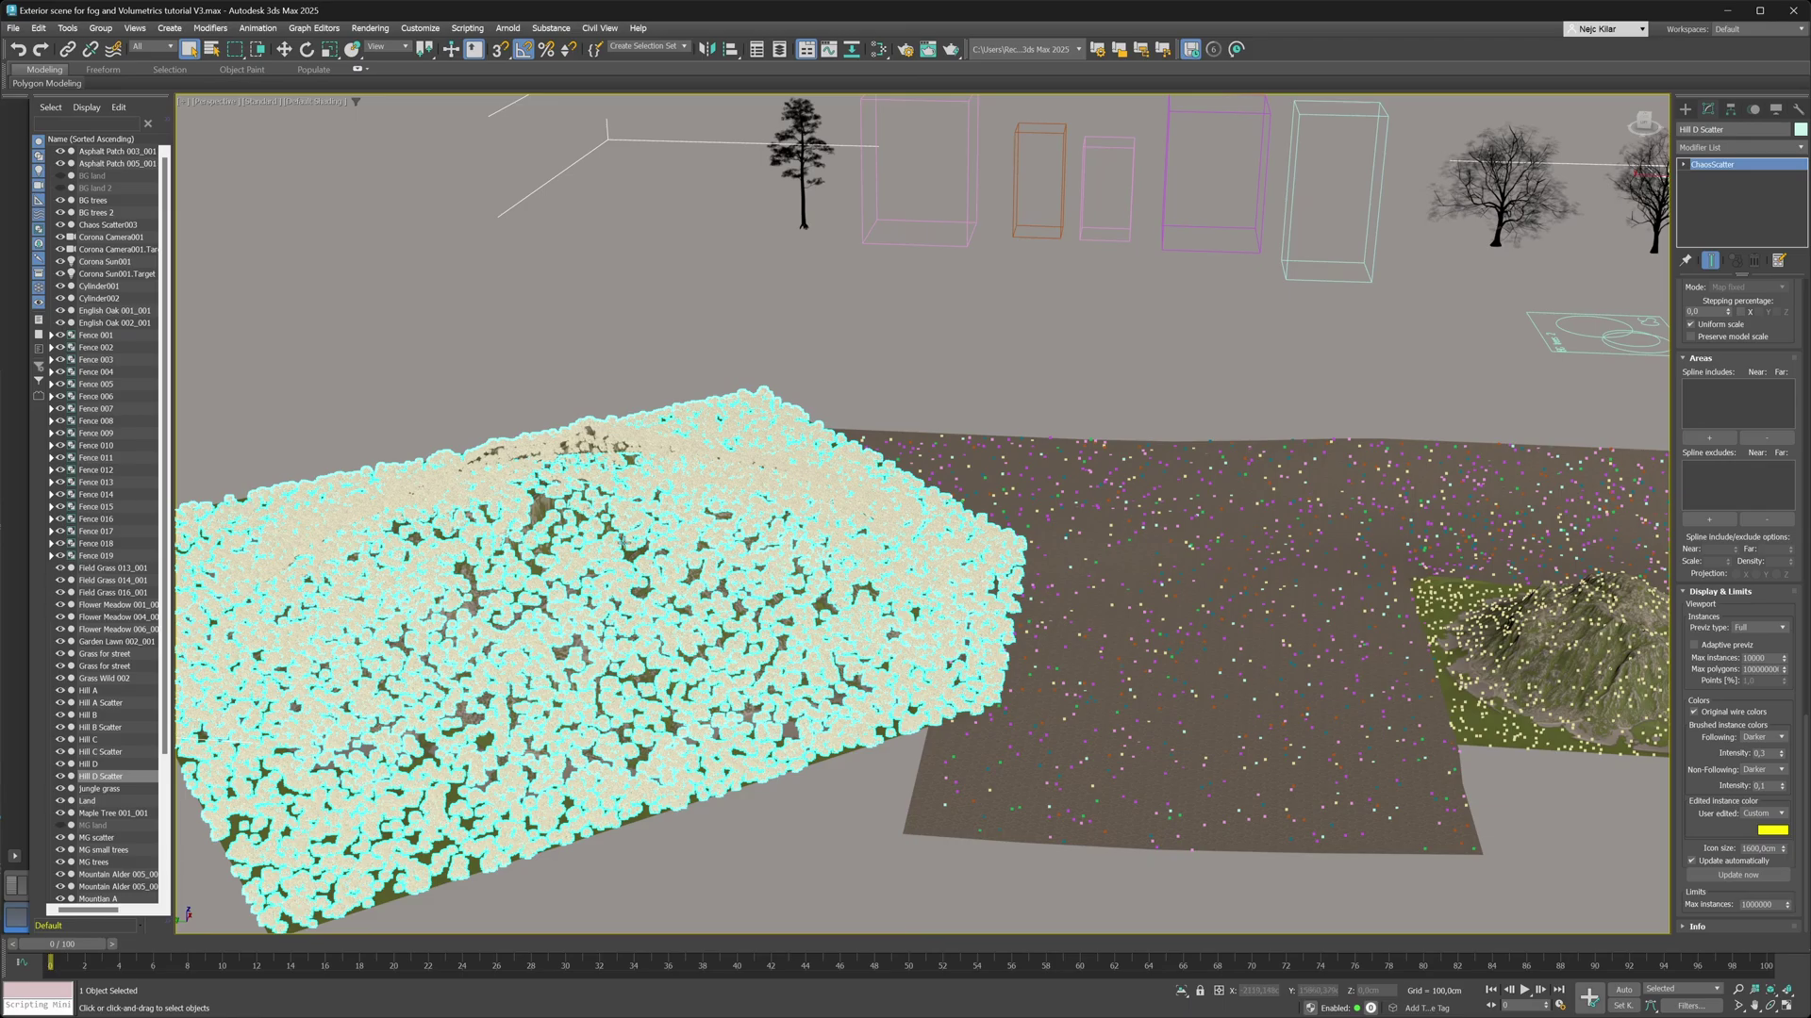
Orbit and zoom around the Hill D Scatter trees in Full preview to examine viewport responsiveness without Adaptive previz.
middle_drag(622, 543, 712, 536)
alt+middle_drag(724, 543, 1066, 525)
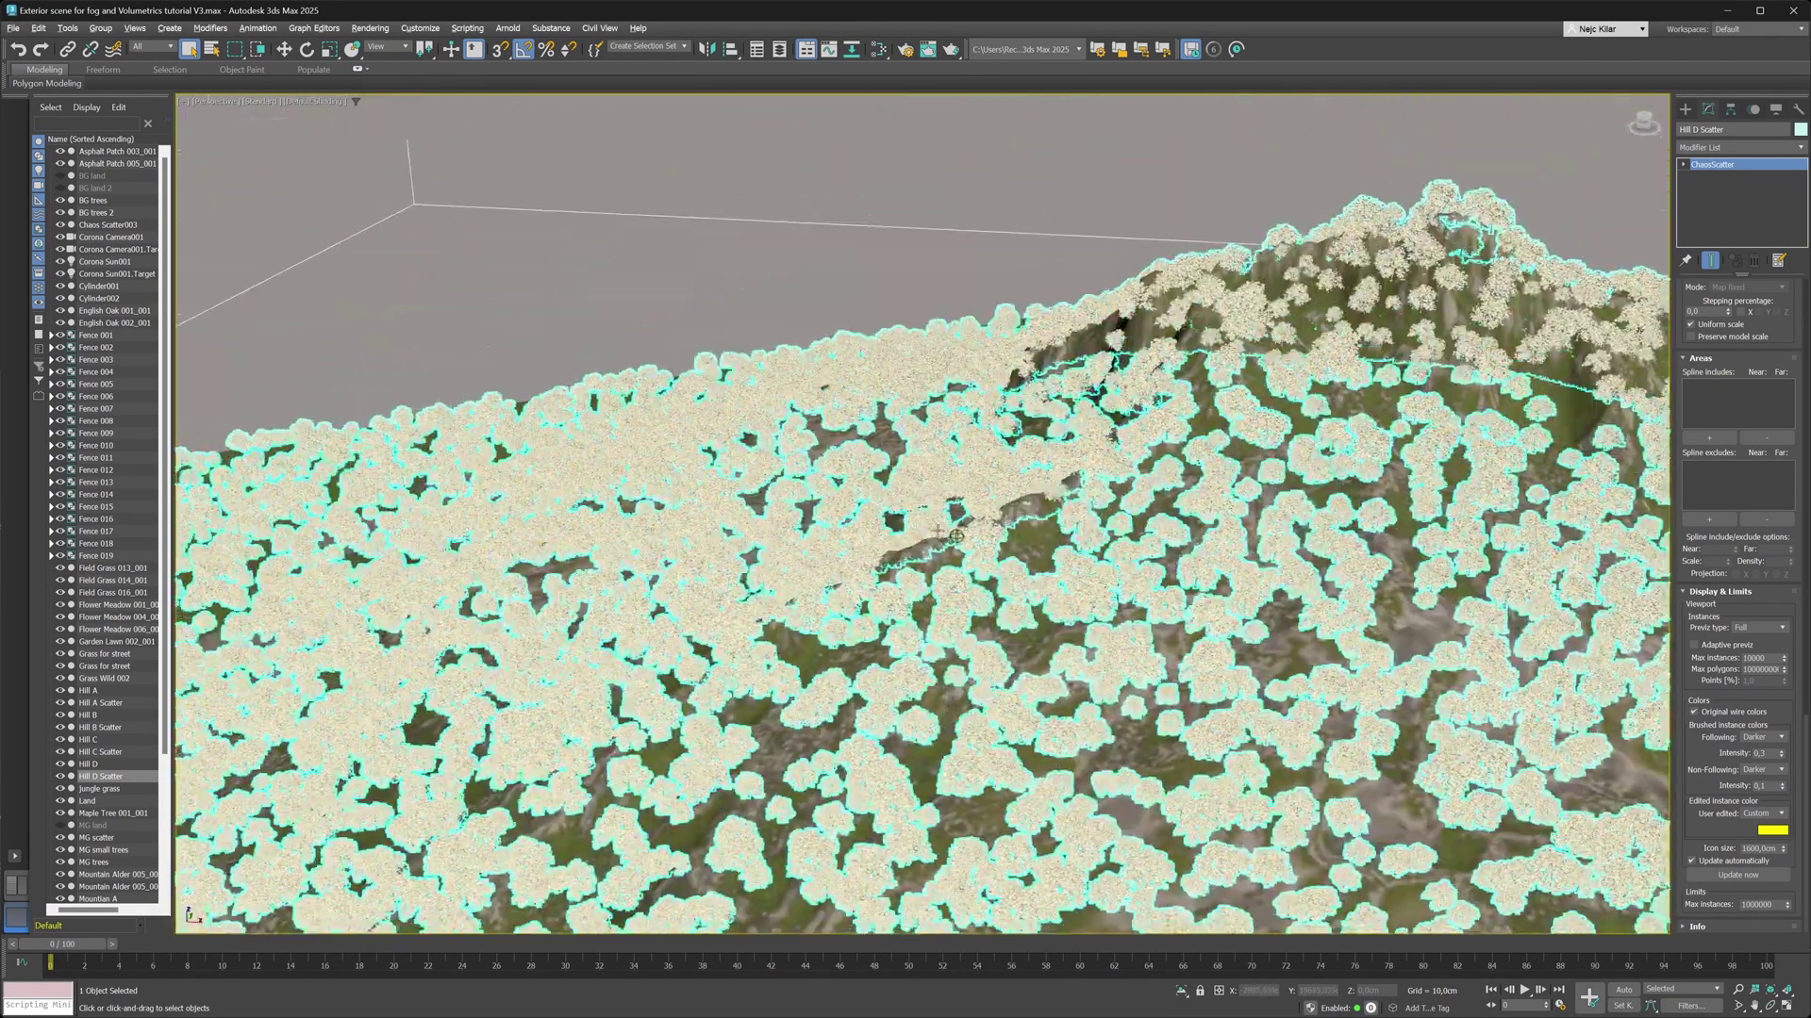
alt+middle_drag(938, 530, 842, 543)
scroll(964, 530, down, 6)
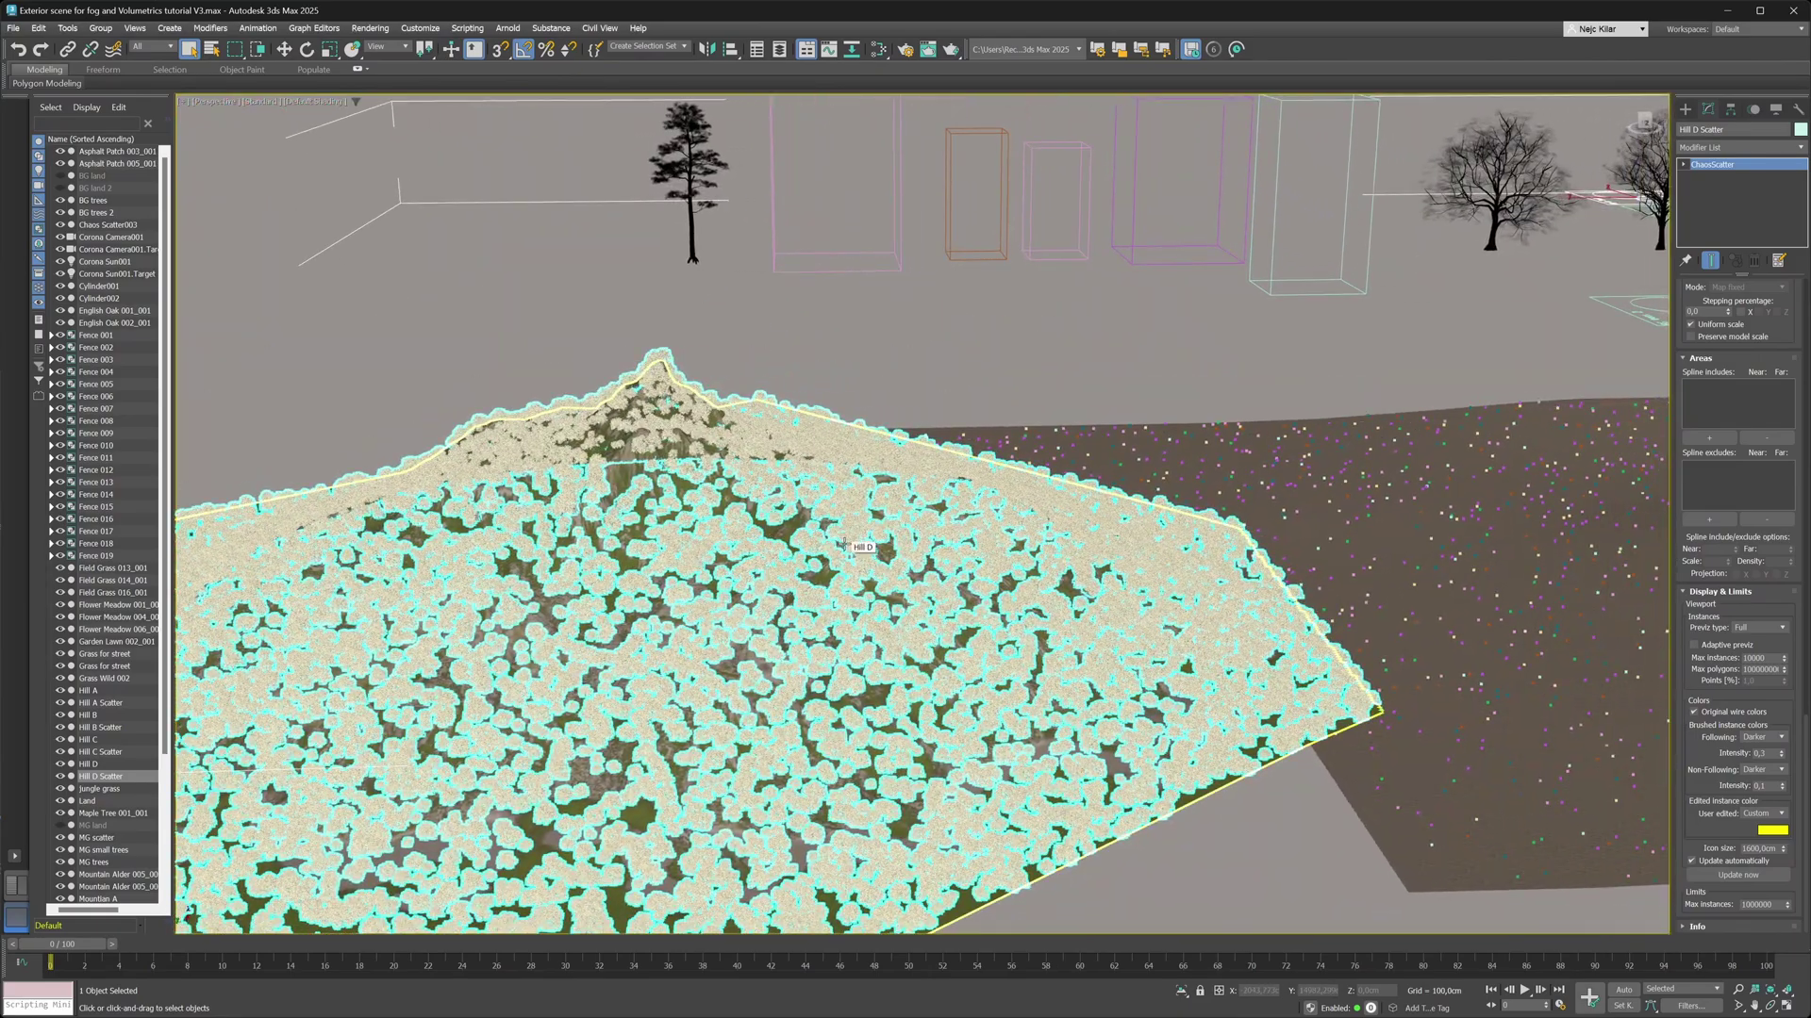
Enable Adaptive previz for Hill D Scatter and examine its preview while orbiting and zooming around the hill.
click(1724, 649)
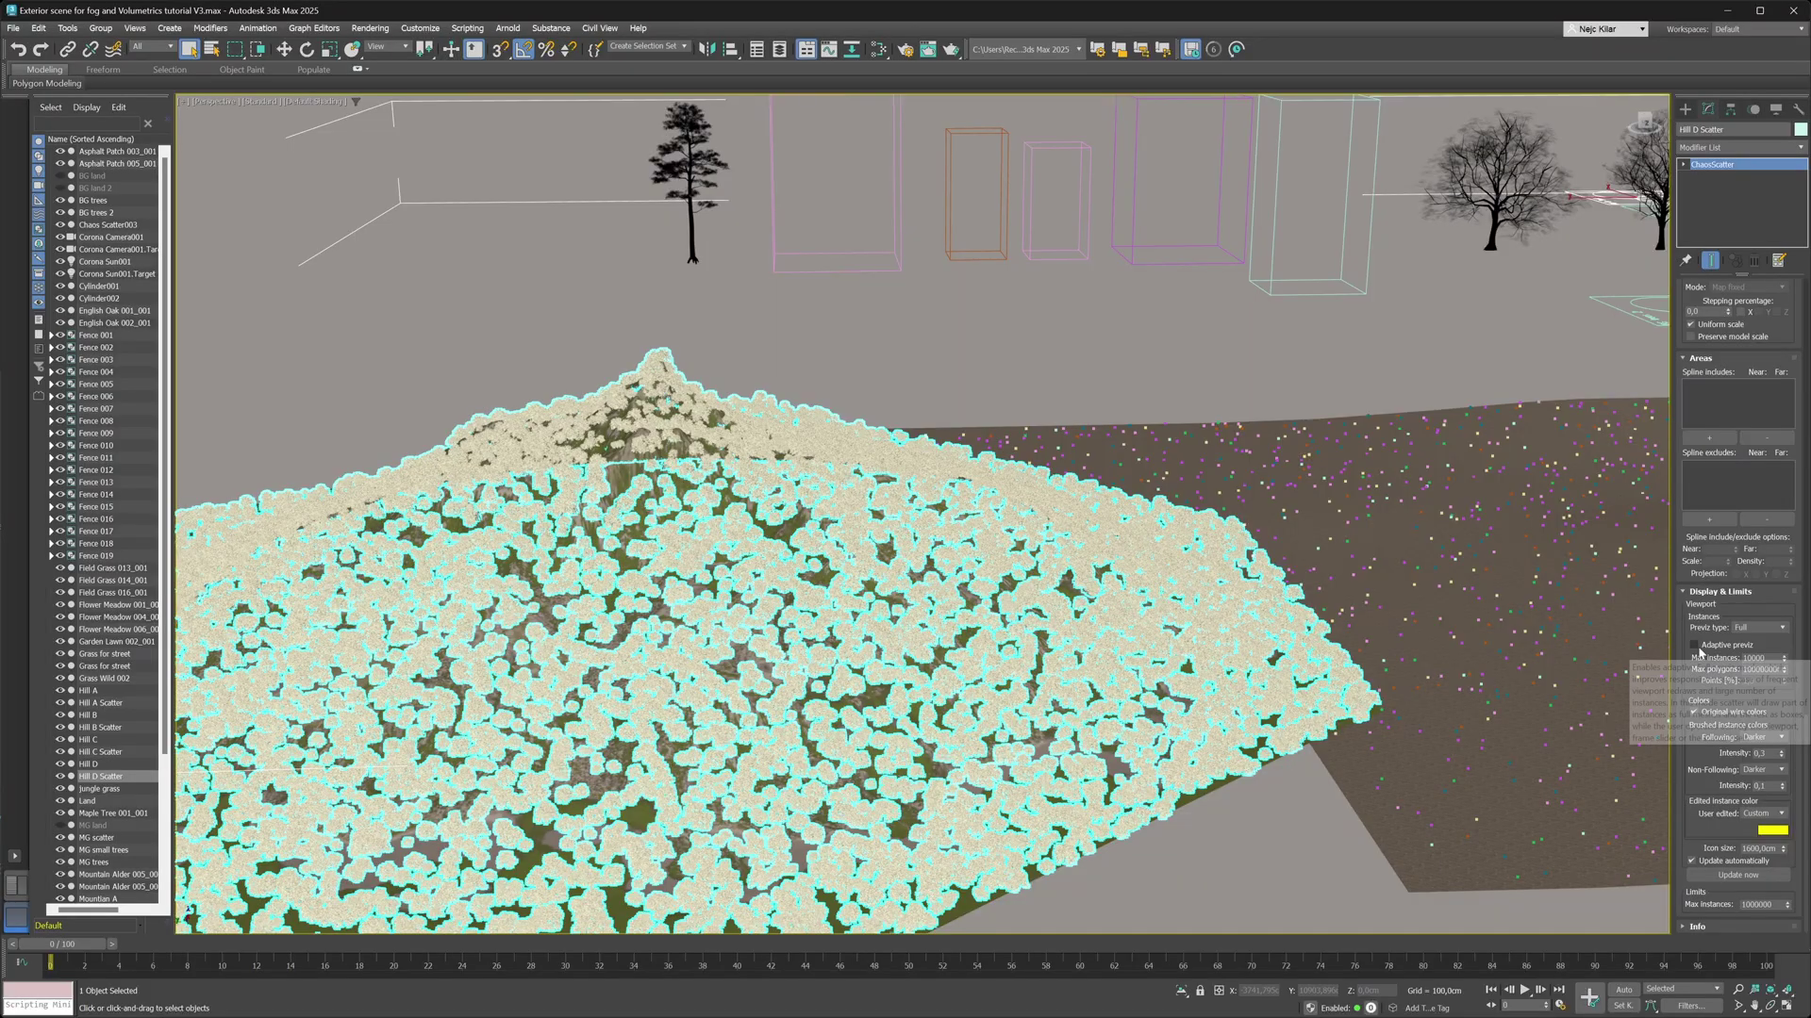
scroll(769, 554, up, 5)
alt+middle_drag(769, 555, 799, 538)
scroll(799, 537, up, 4)
scroll(800, 538, down, 5)
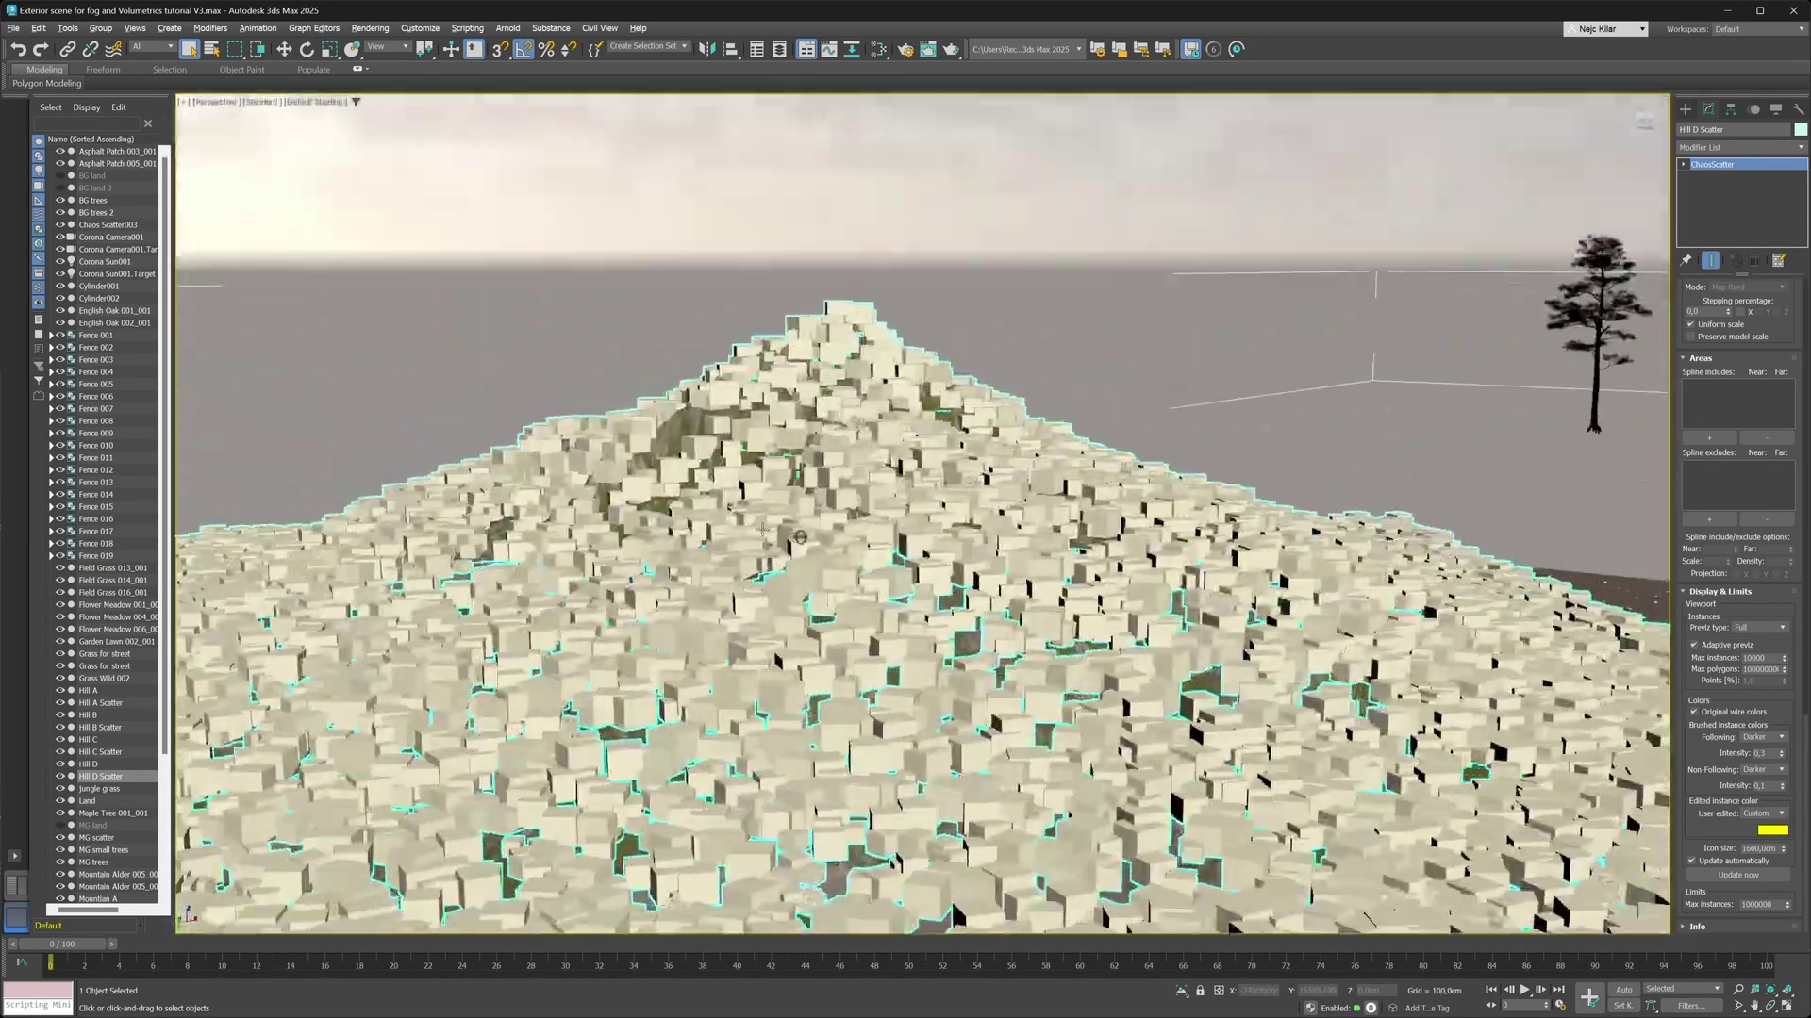
scroll(800, 537, up, 4)
scroll(799, 538, down, 4)
scroll(800, 536, up, 5)
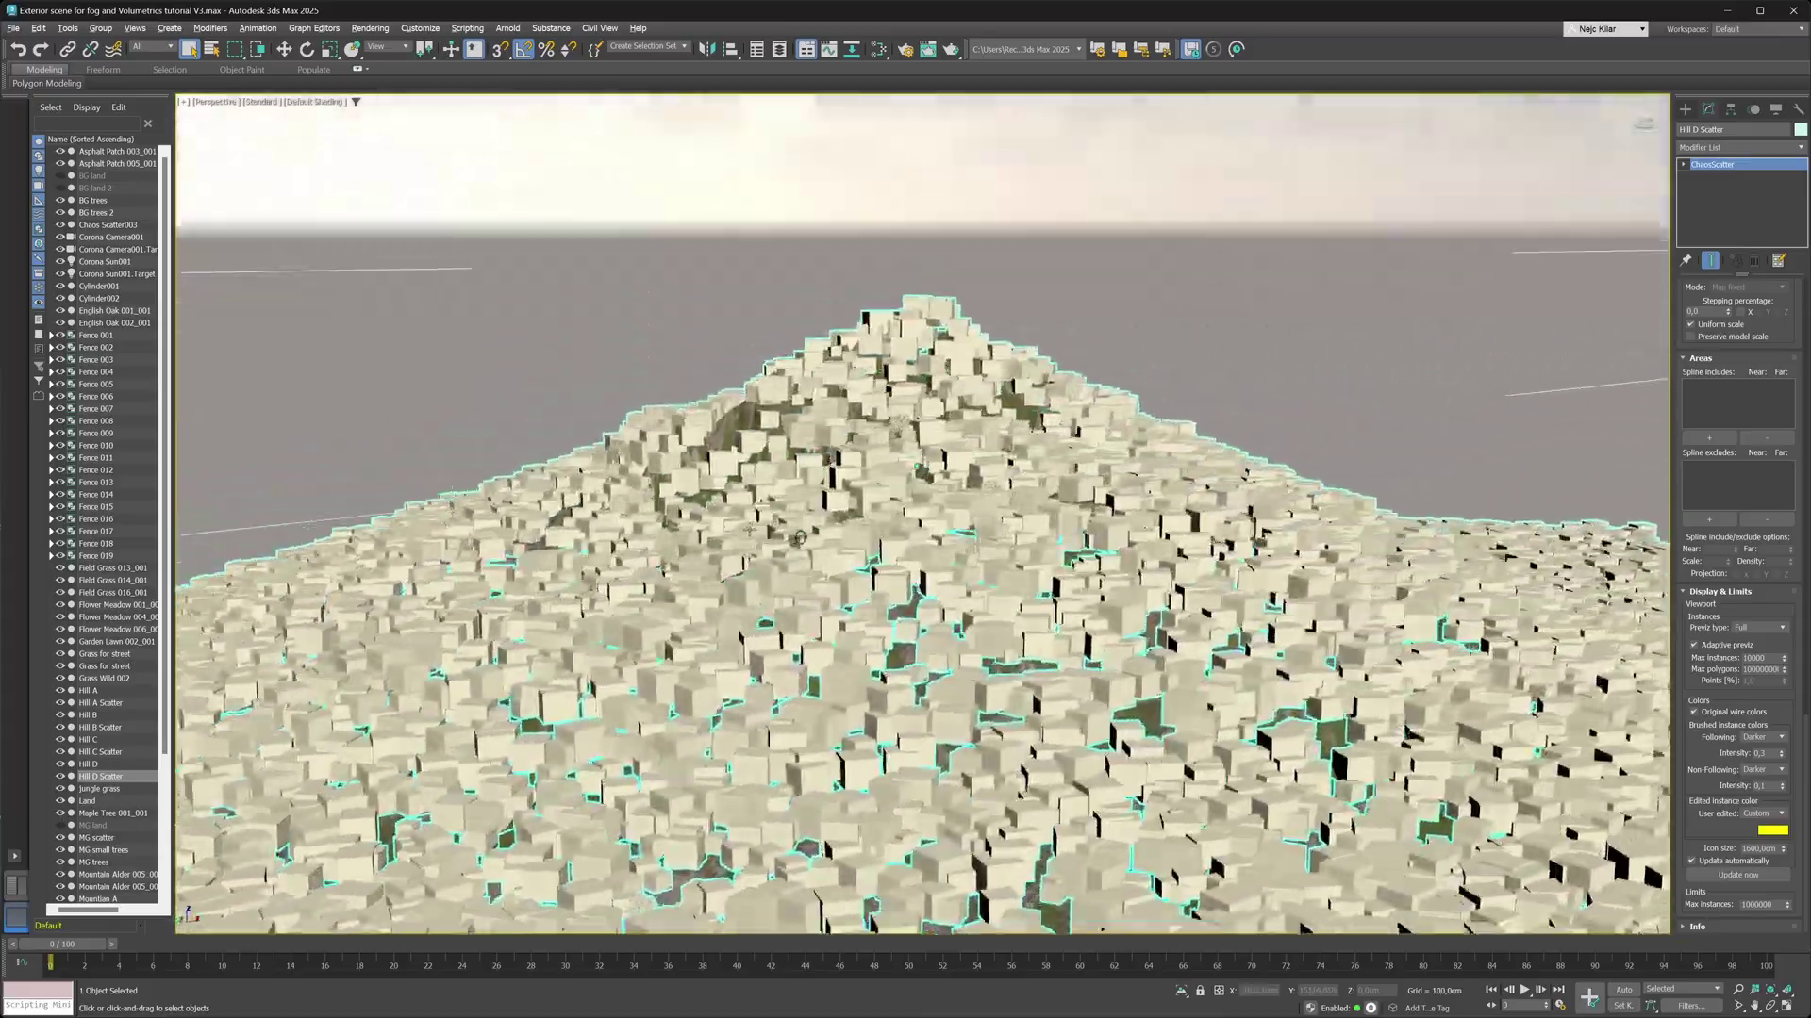
scroll(798, 537, down, 4)
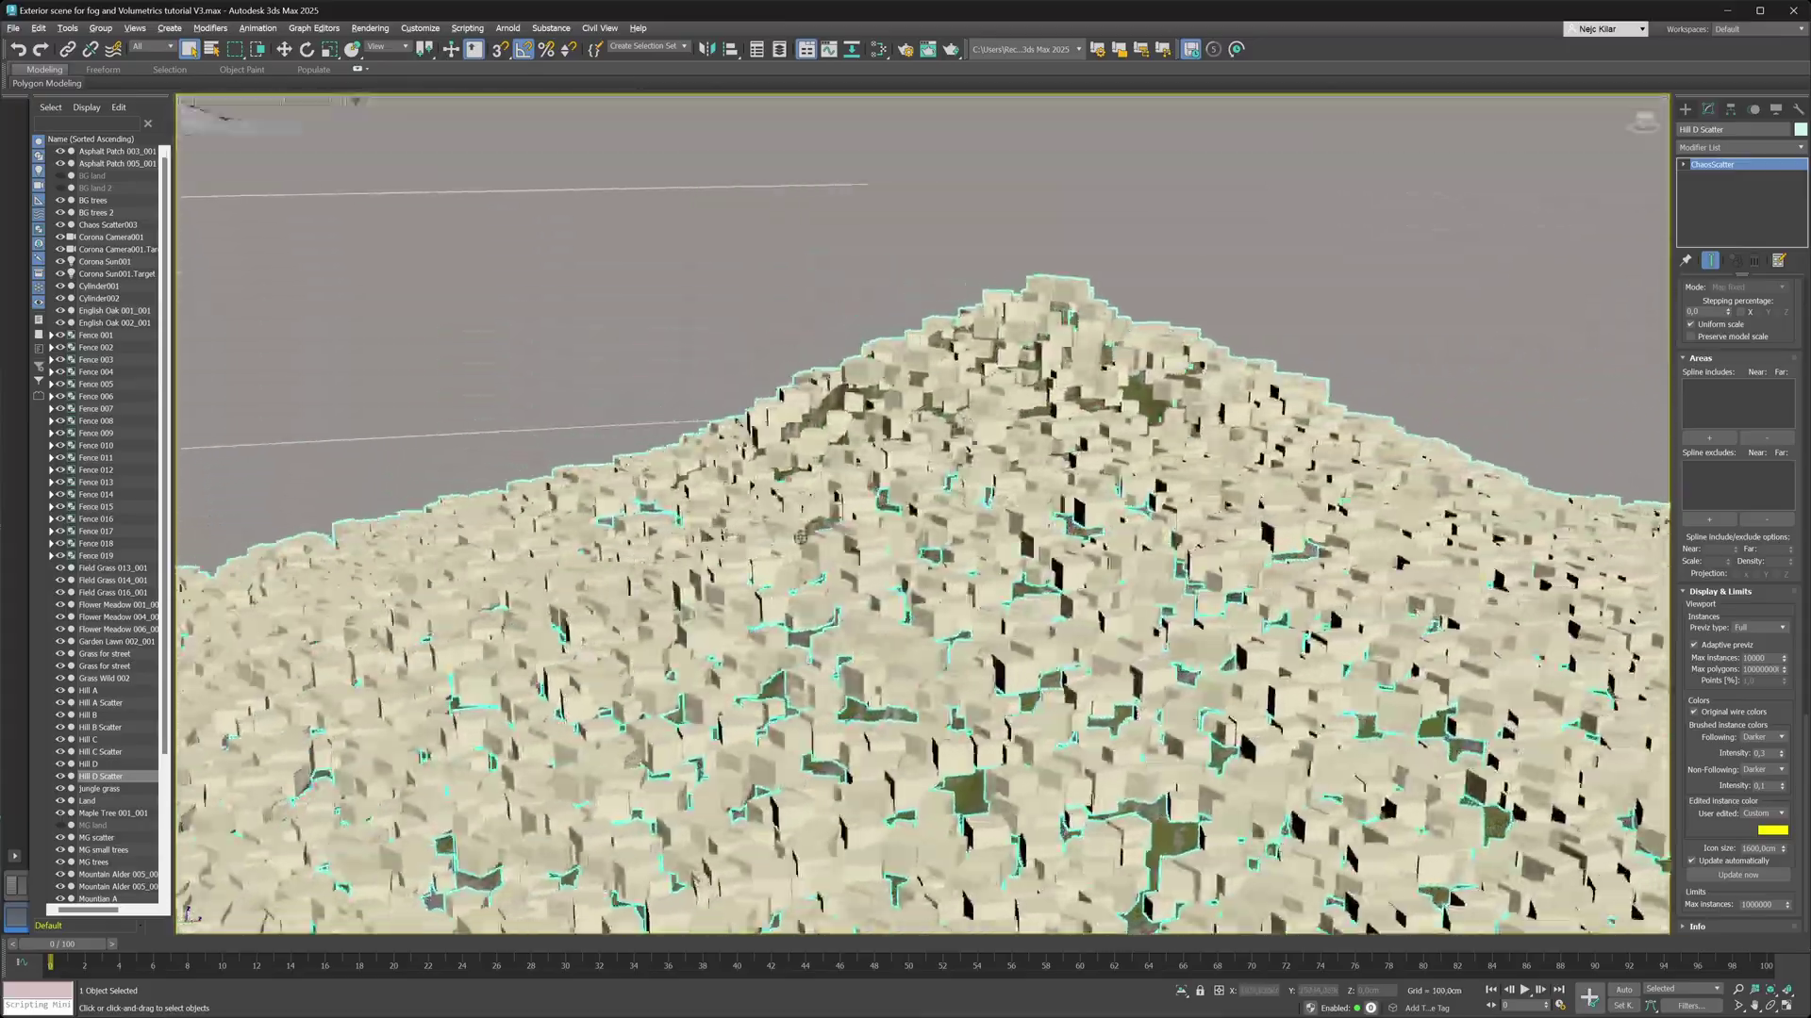
alt+middle_drag(799, 538, 800, 537)
scroll(799, 538, down, 3)
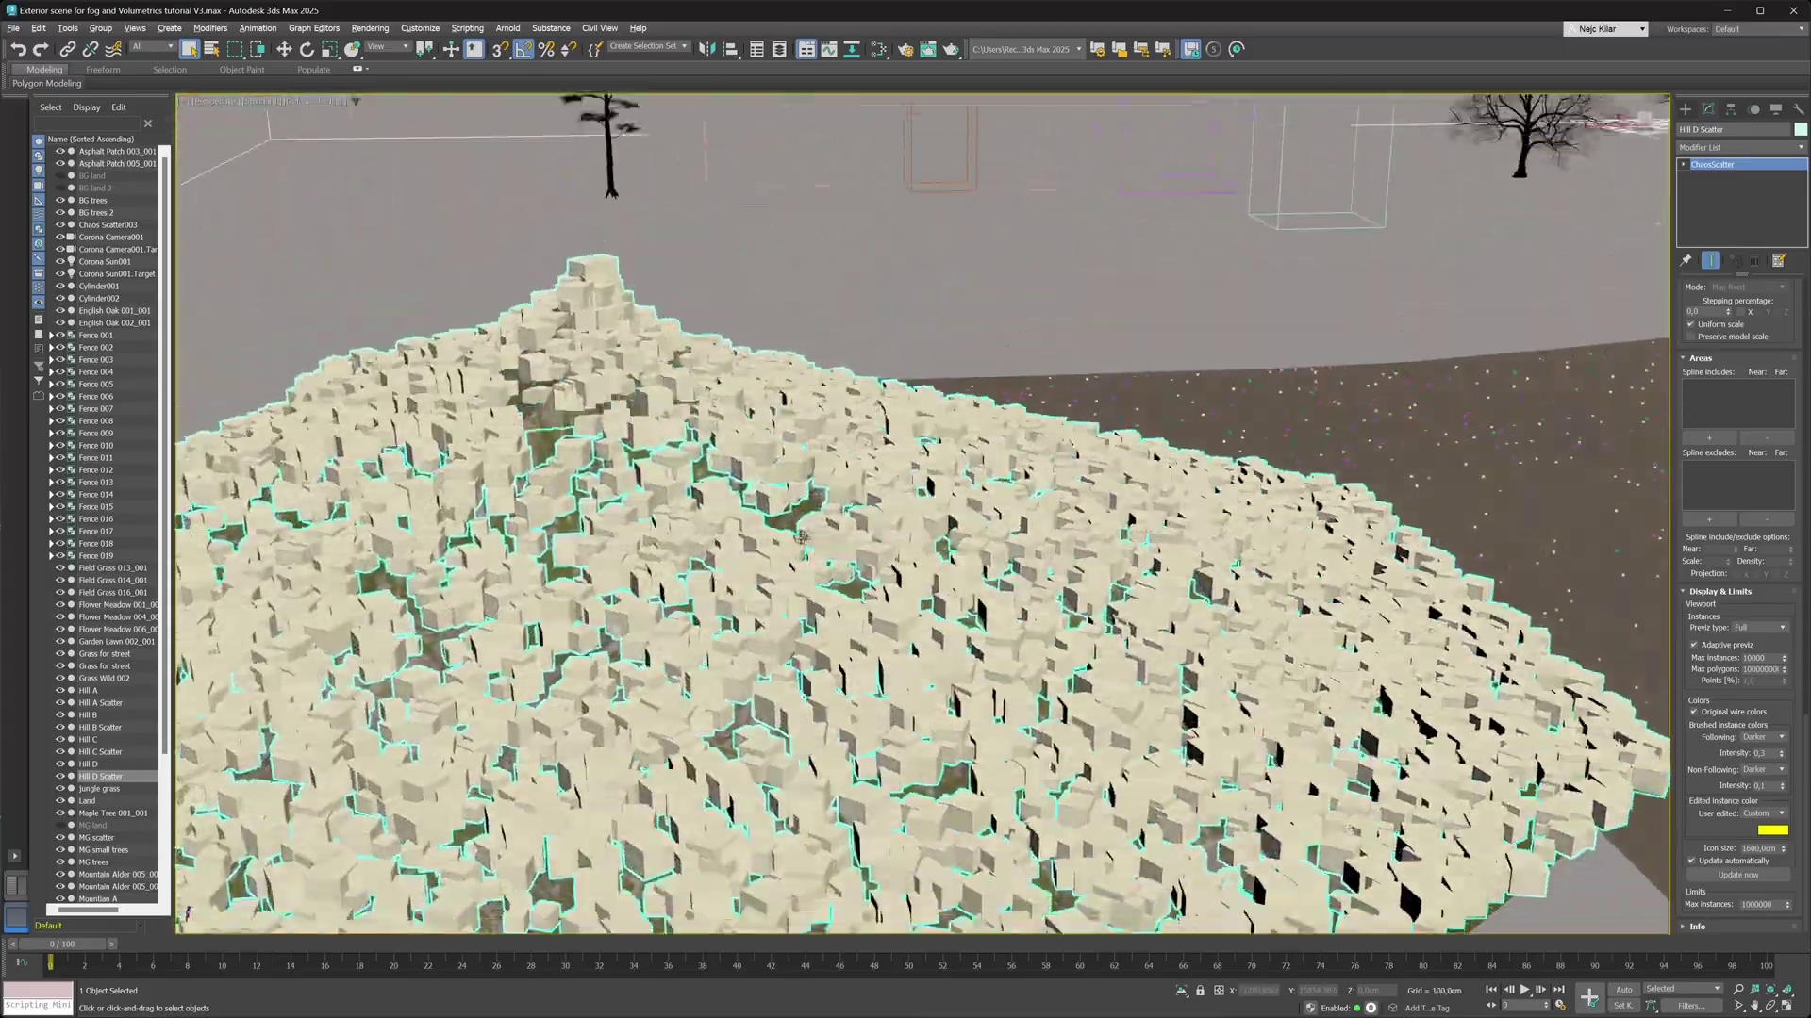
scroll(798, 537, up, 3)
scroll(794, 538, down, 4)
scroll(790, 538, down, 3)
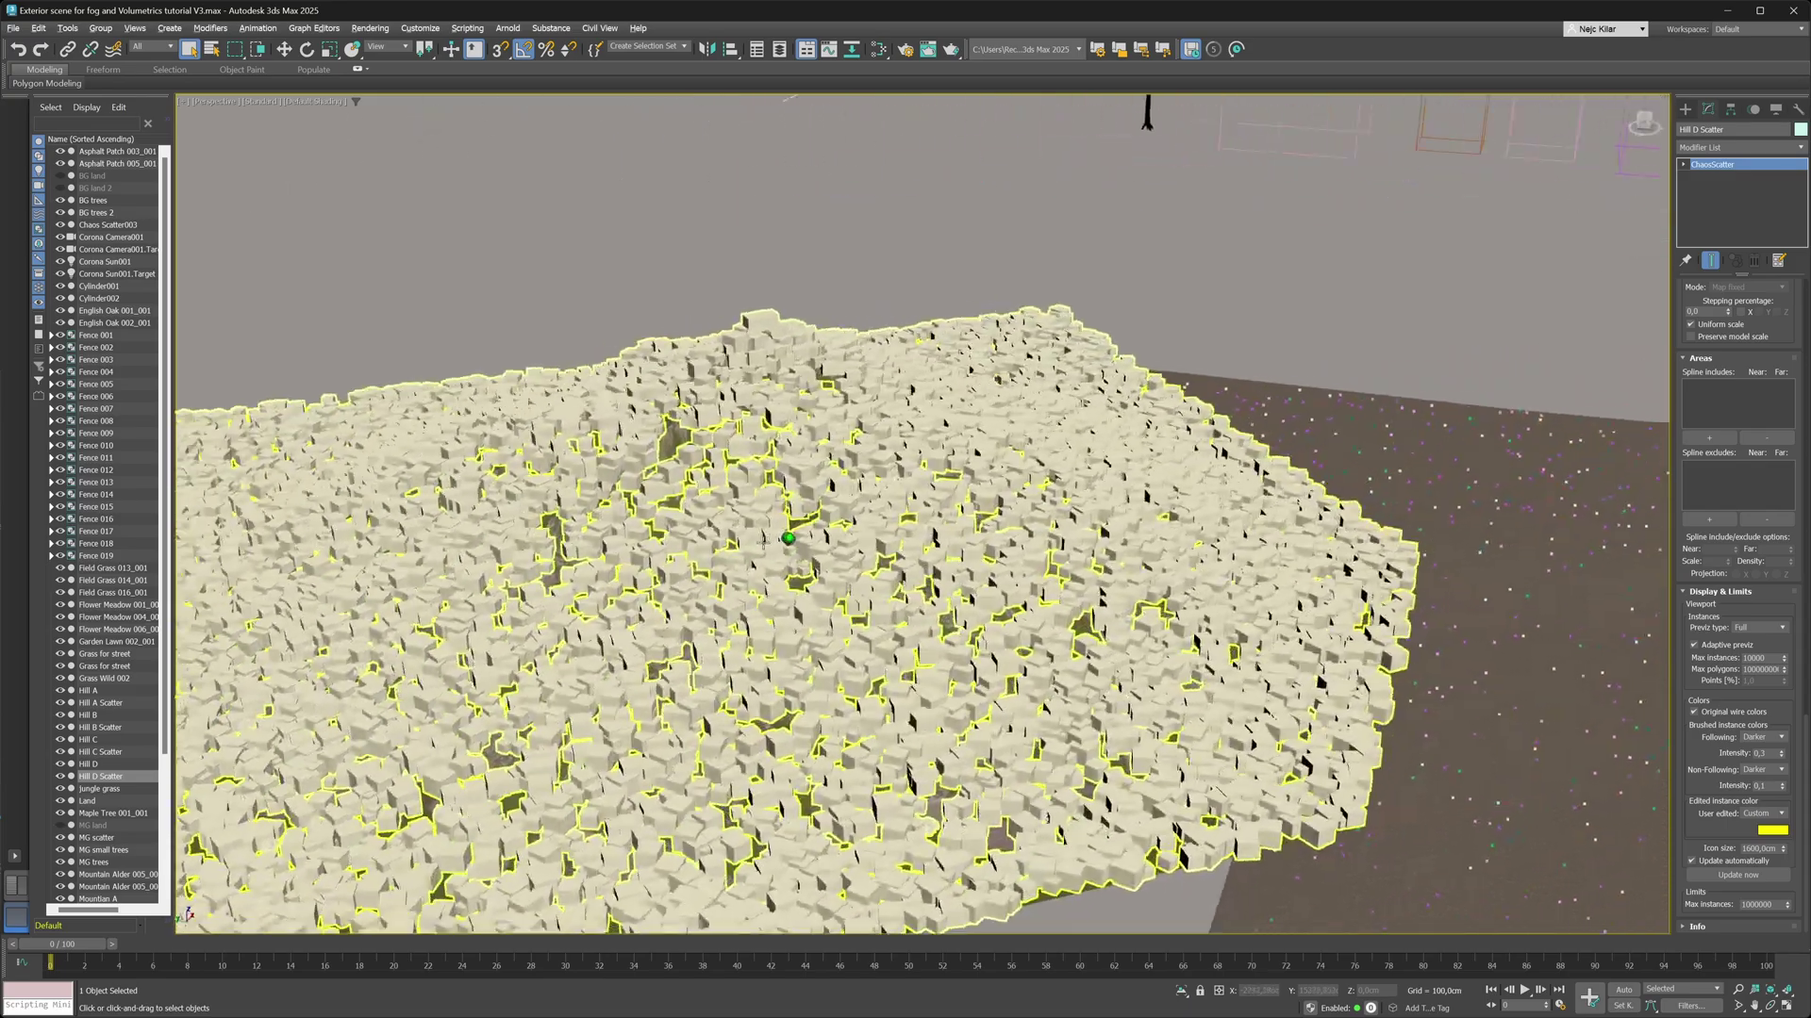
alt+middle_drag(790, 538, 838, 524)
scroll(788, 539, up, 3)
scroll(788, 538, down, 3)
scroll(840, 522, up, 3)
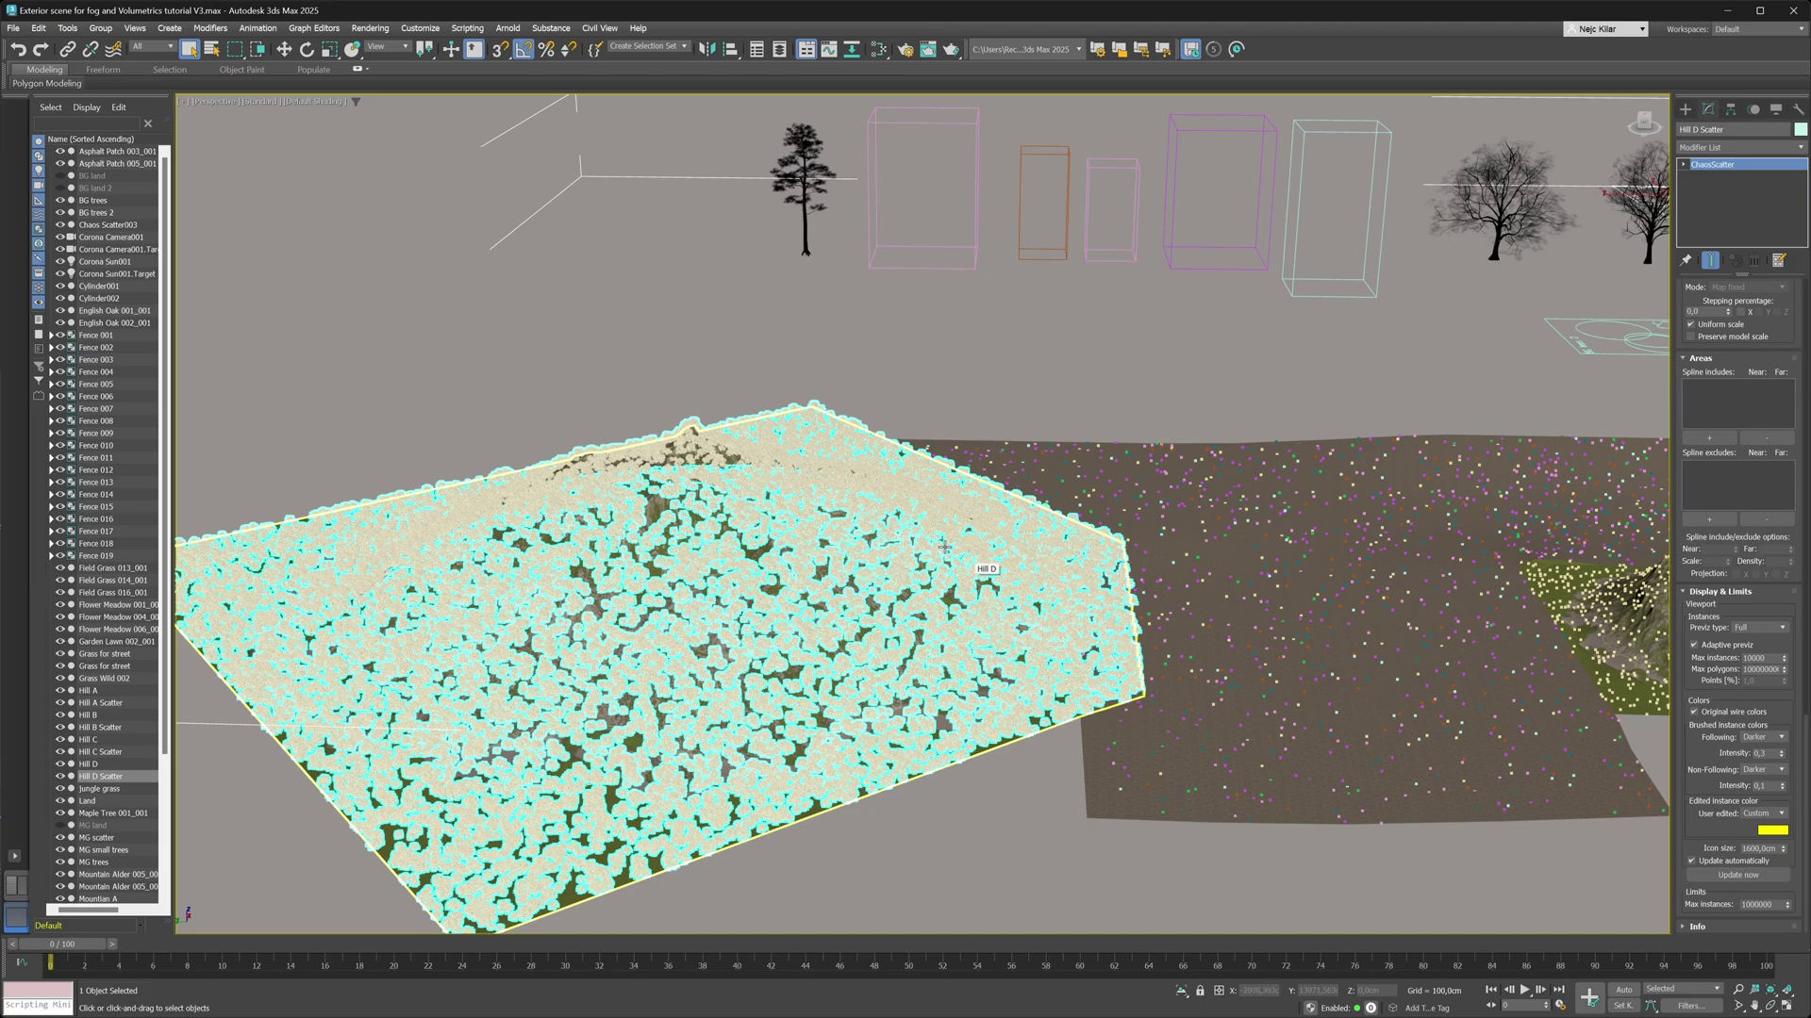
Inspect the vertex and face stats of the English Oak proxy, and check the surface scattering count of Hill D Scatter.
click(1513, 222)
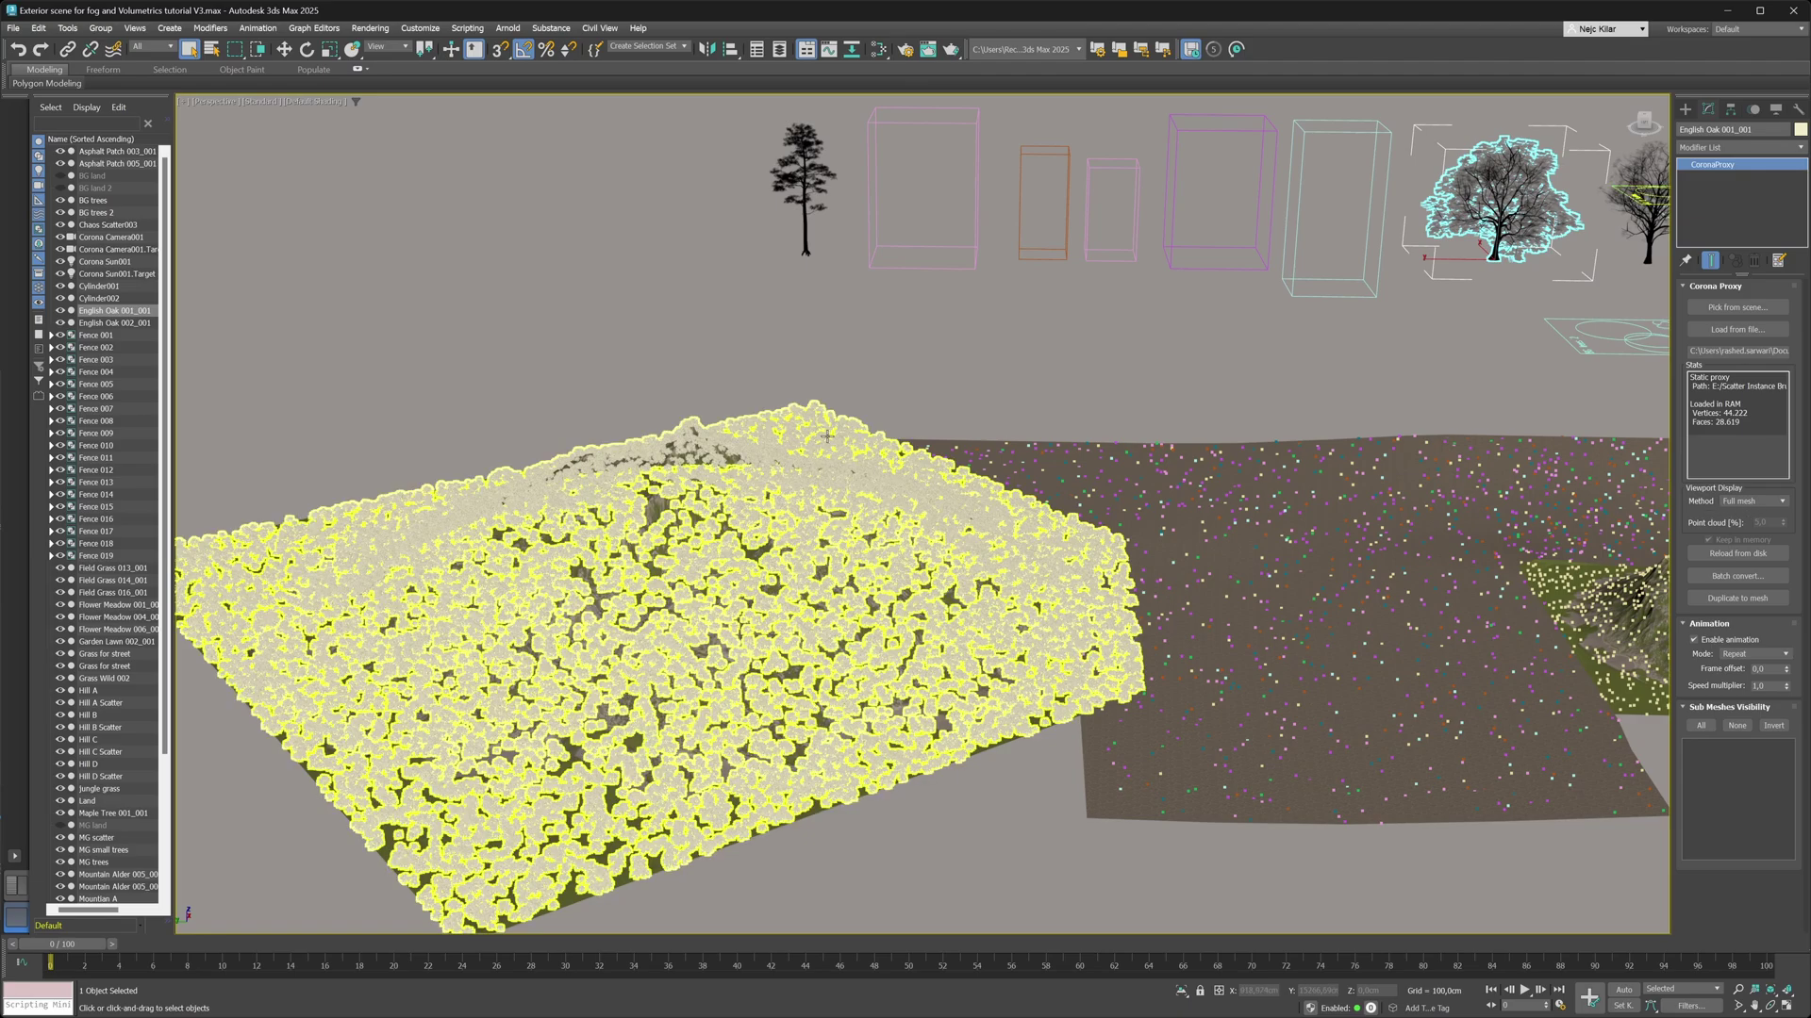
click(861, 555)
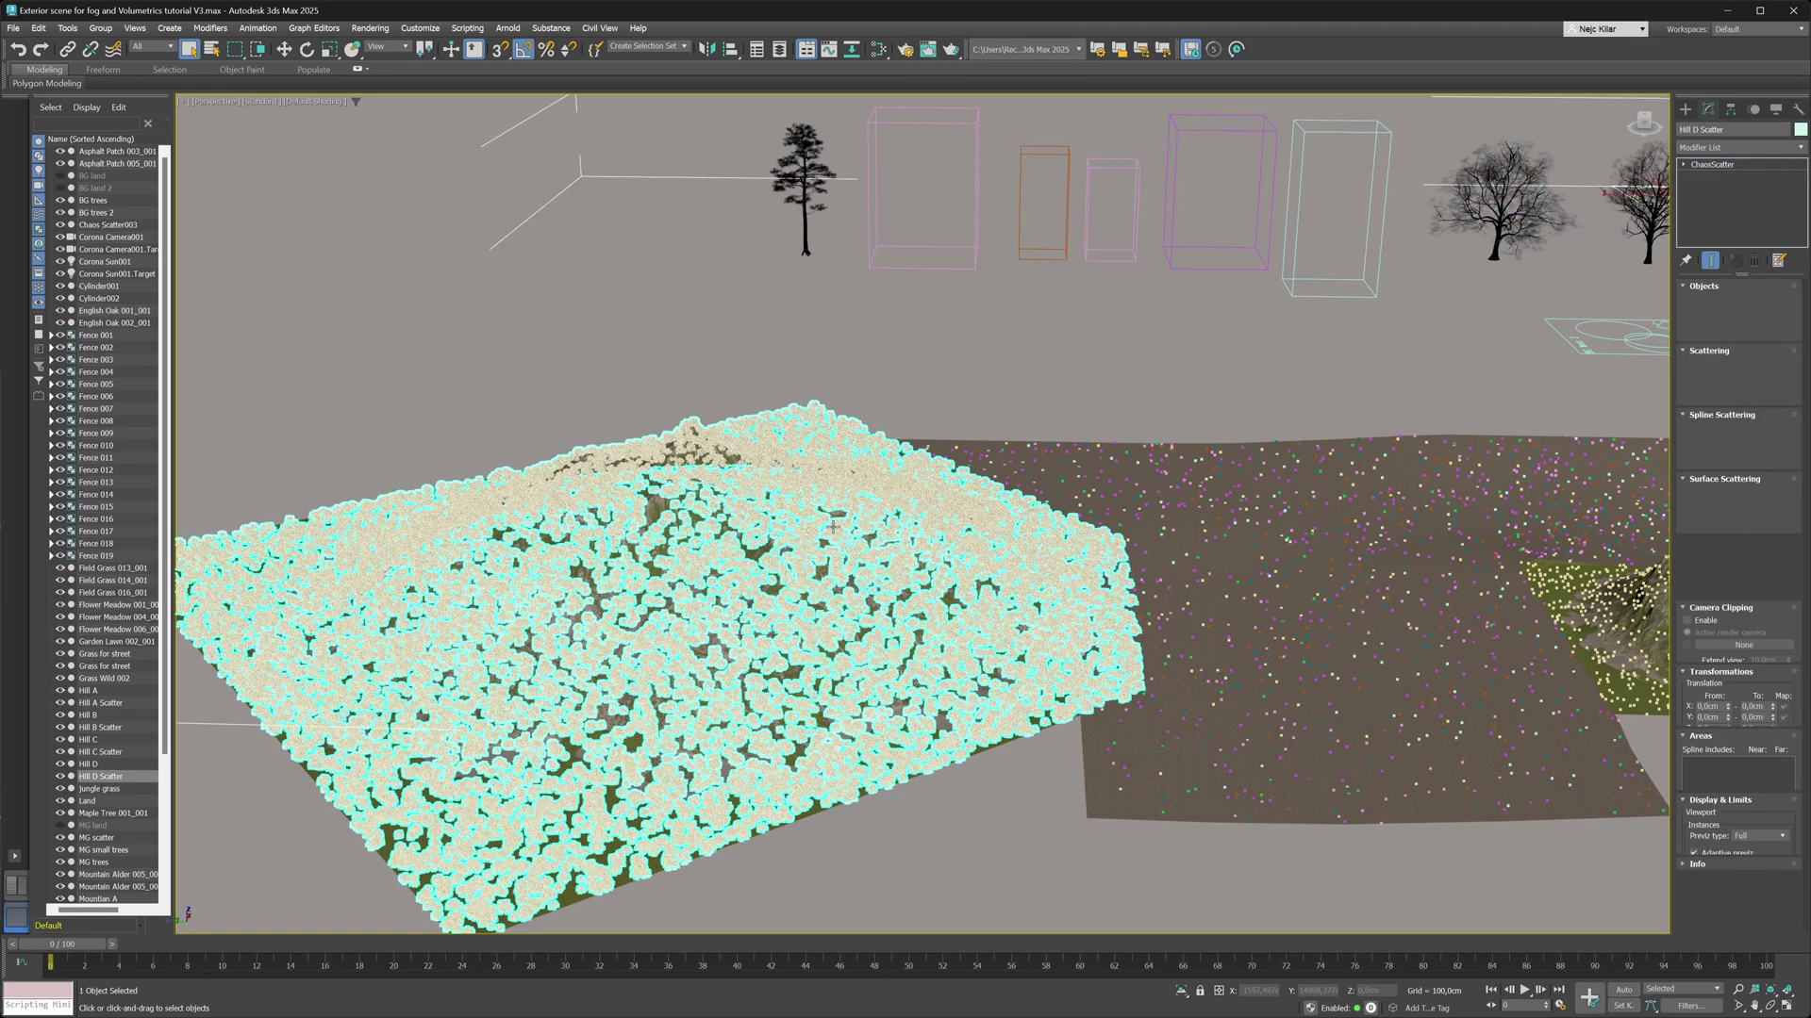
scroll(1785, 682, down, 10)
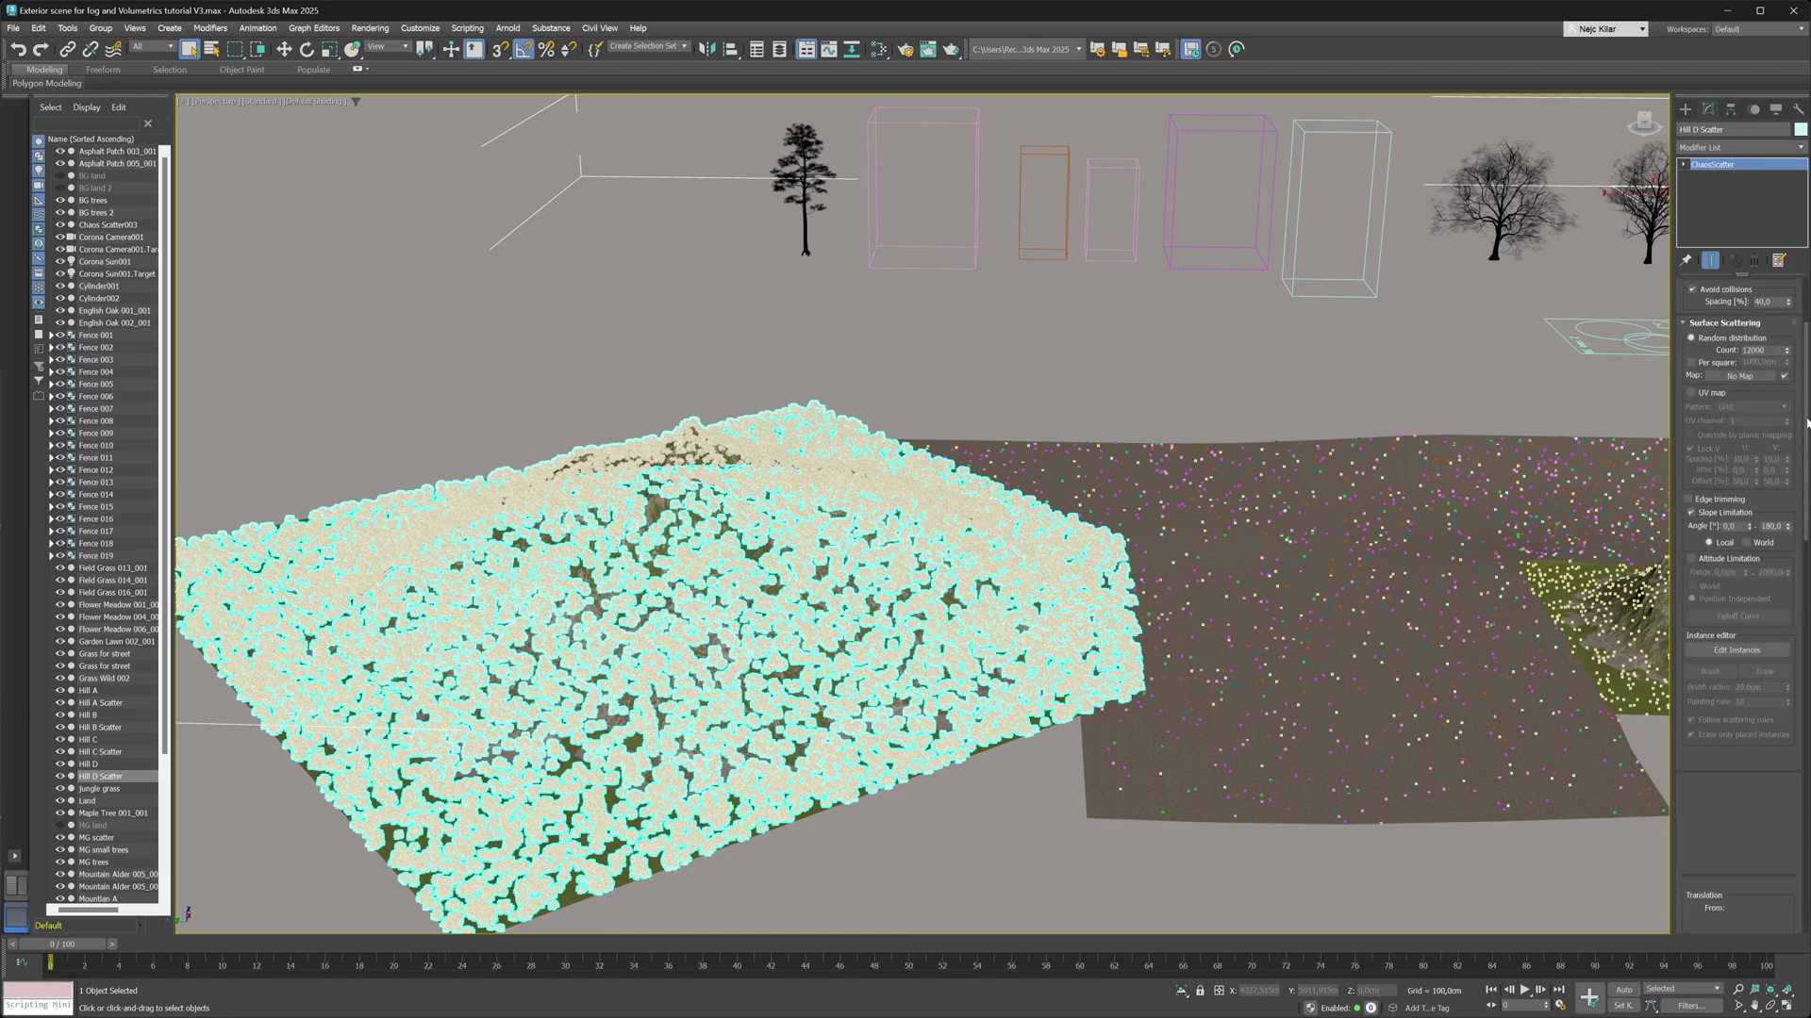
Turn off Adaptive previz in the Hill D Scatter display settings.
scroll(1780, 707, down, 4)
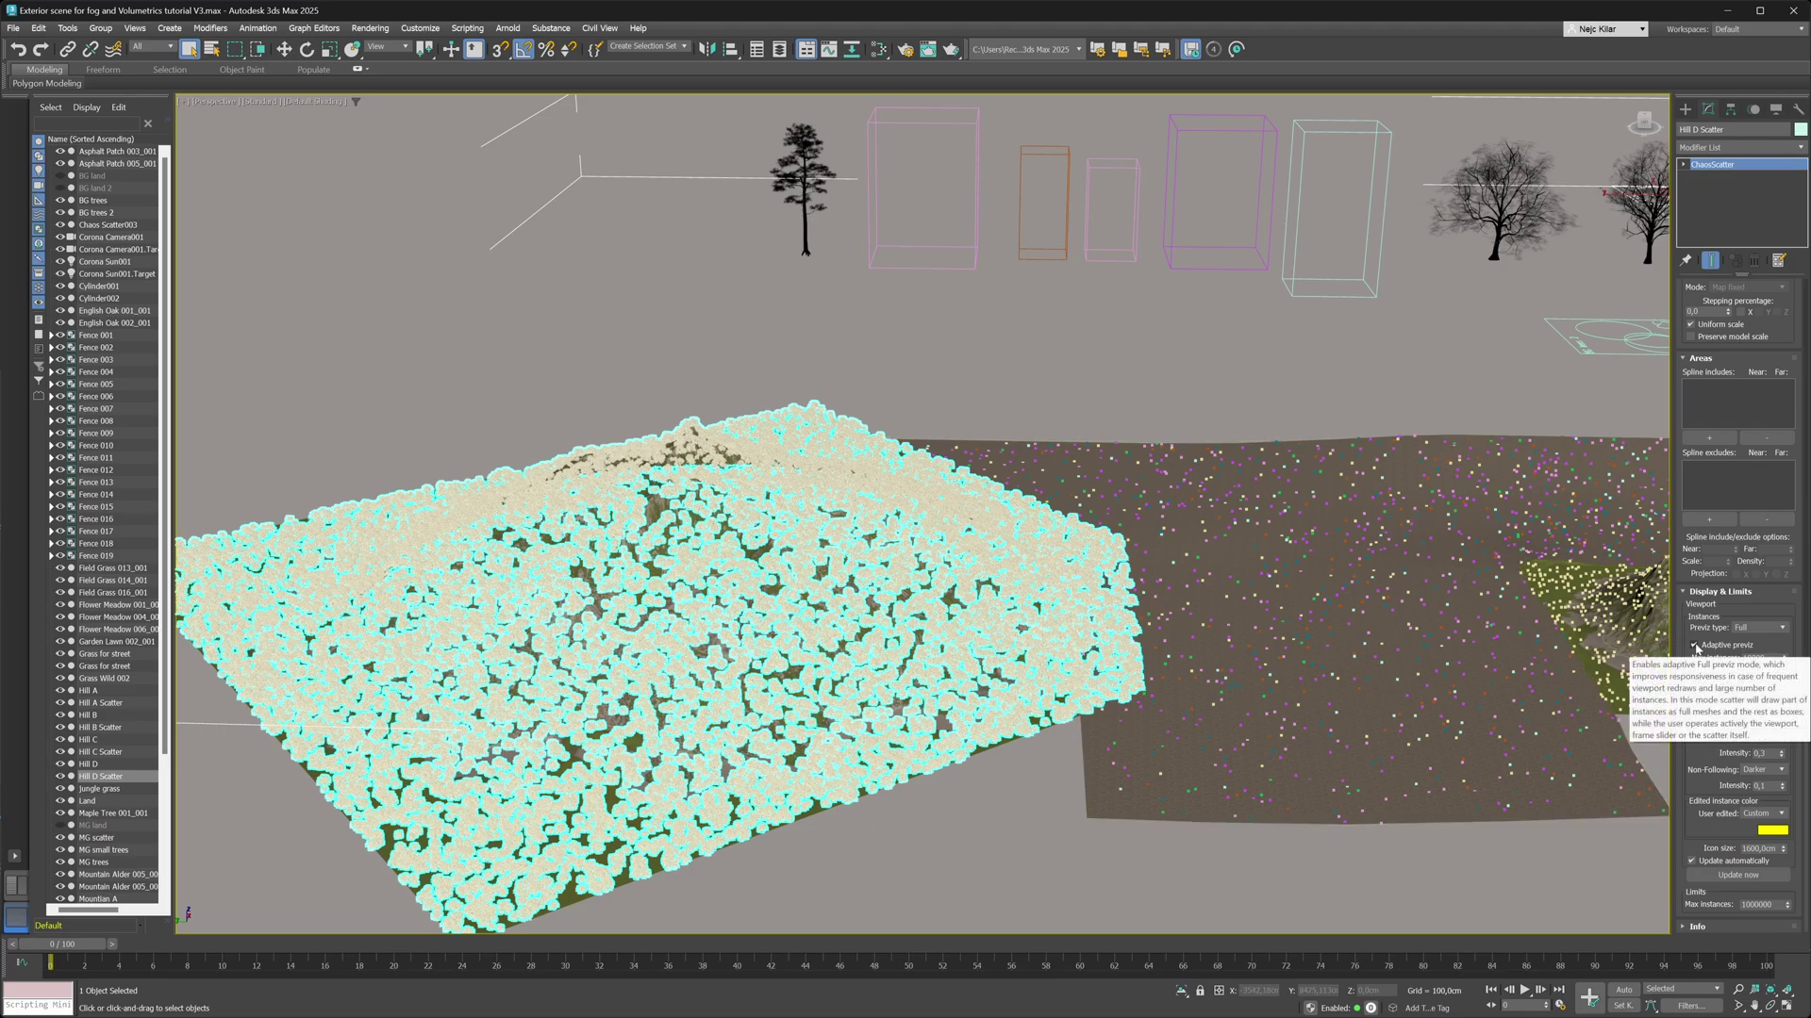
click(1693, 646)
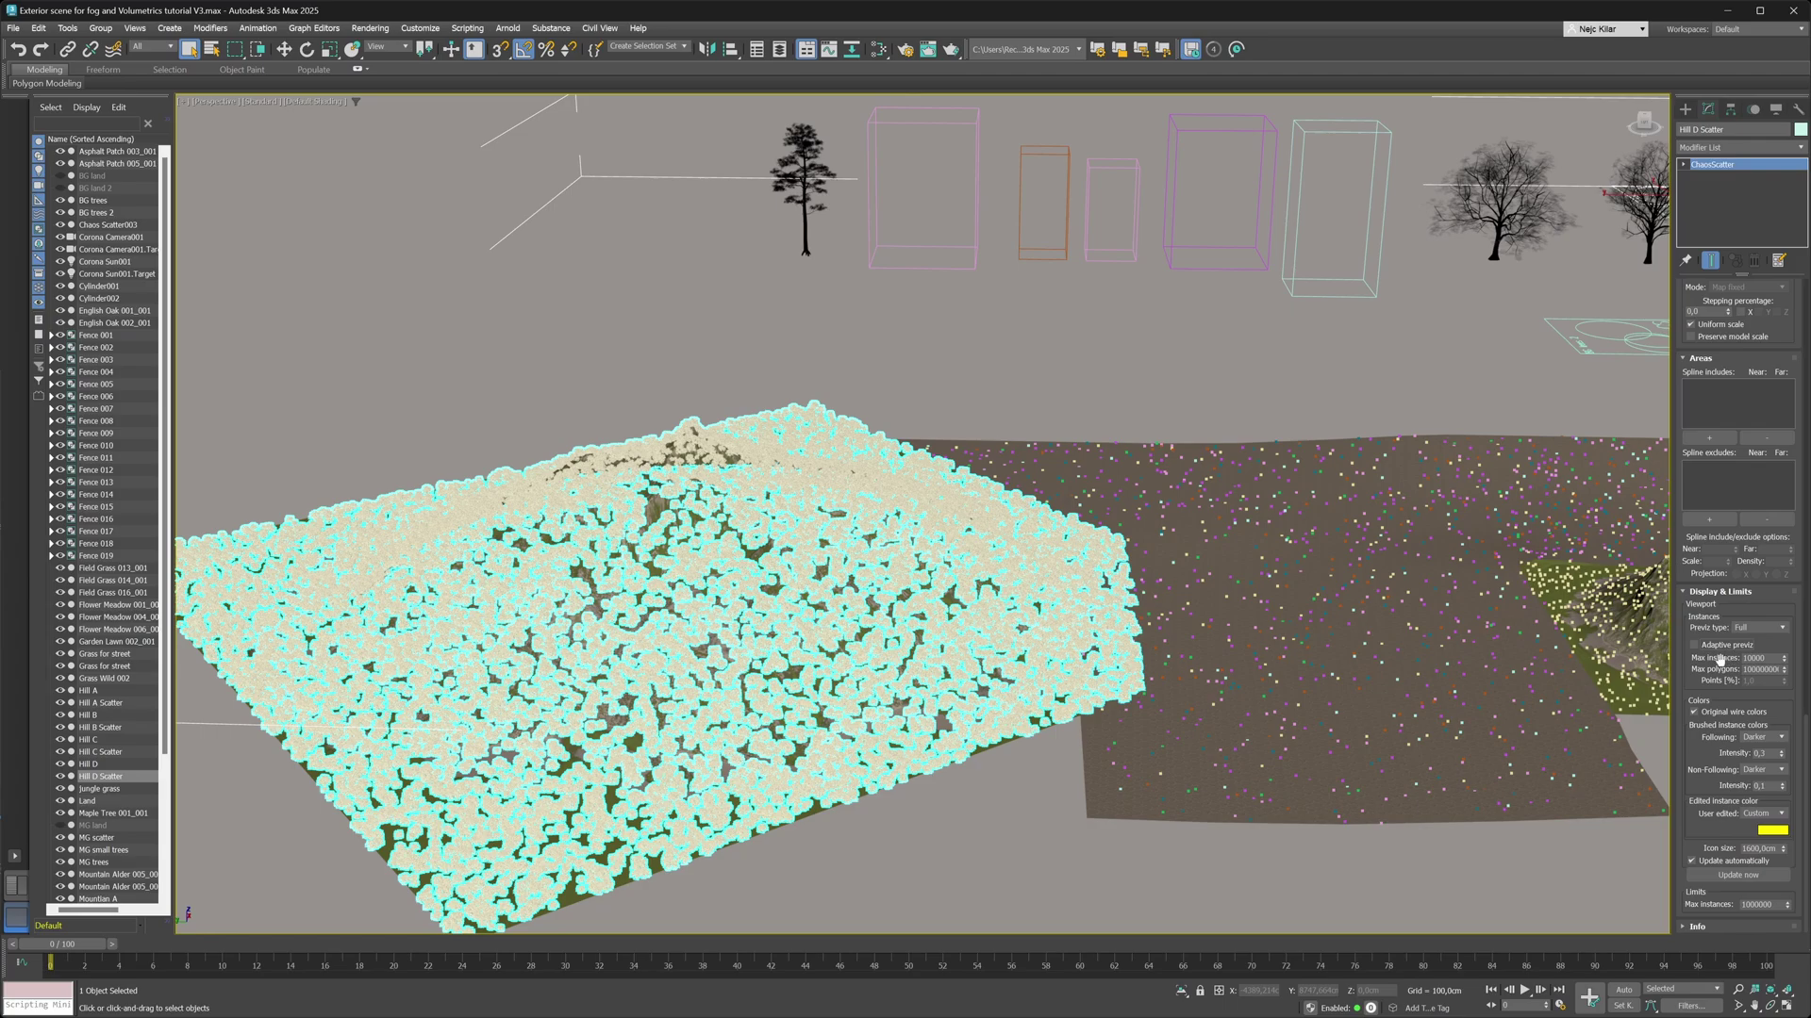
Limit the viewport display of Hill D Scatter to a maximum of 100 instances and examine the reduced preview from another angle.
click(1754, 658)
text(100)
key(Return)
alt+middle_drag(931, 604, 900, 576)
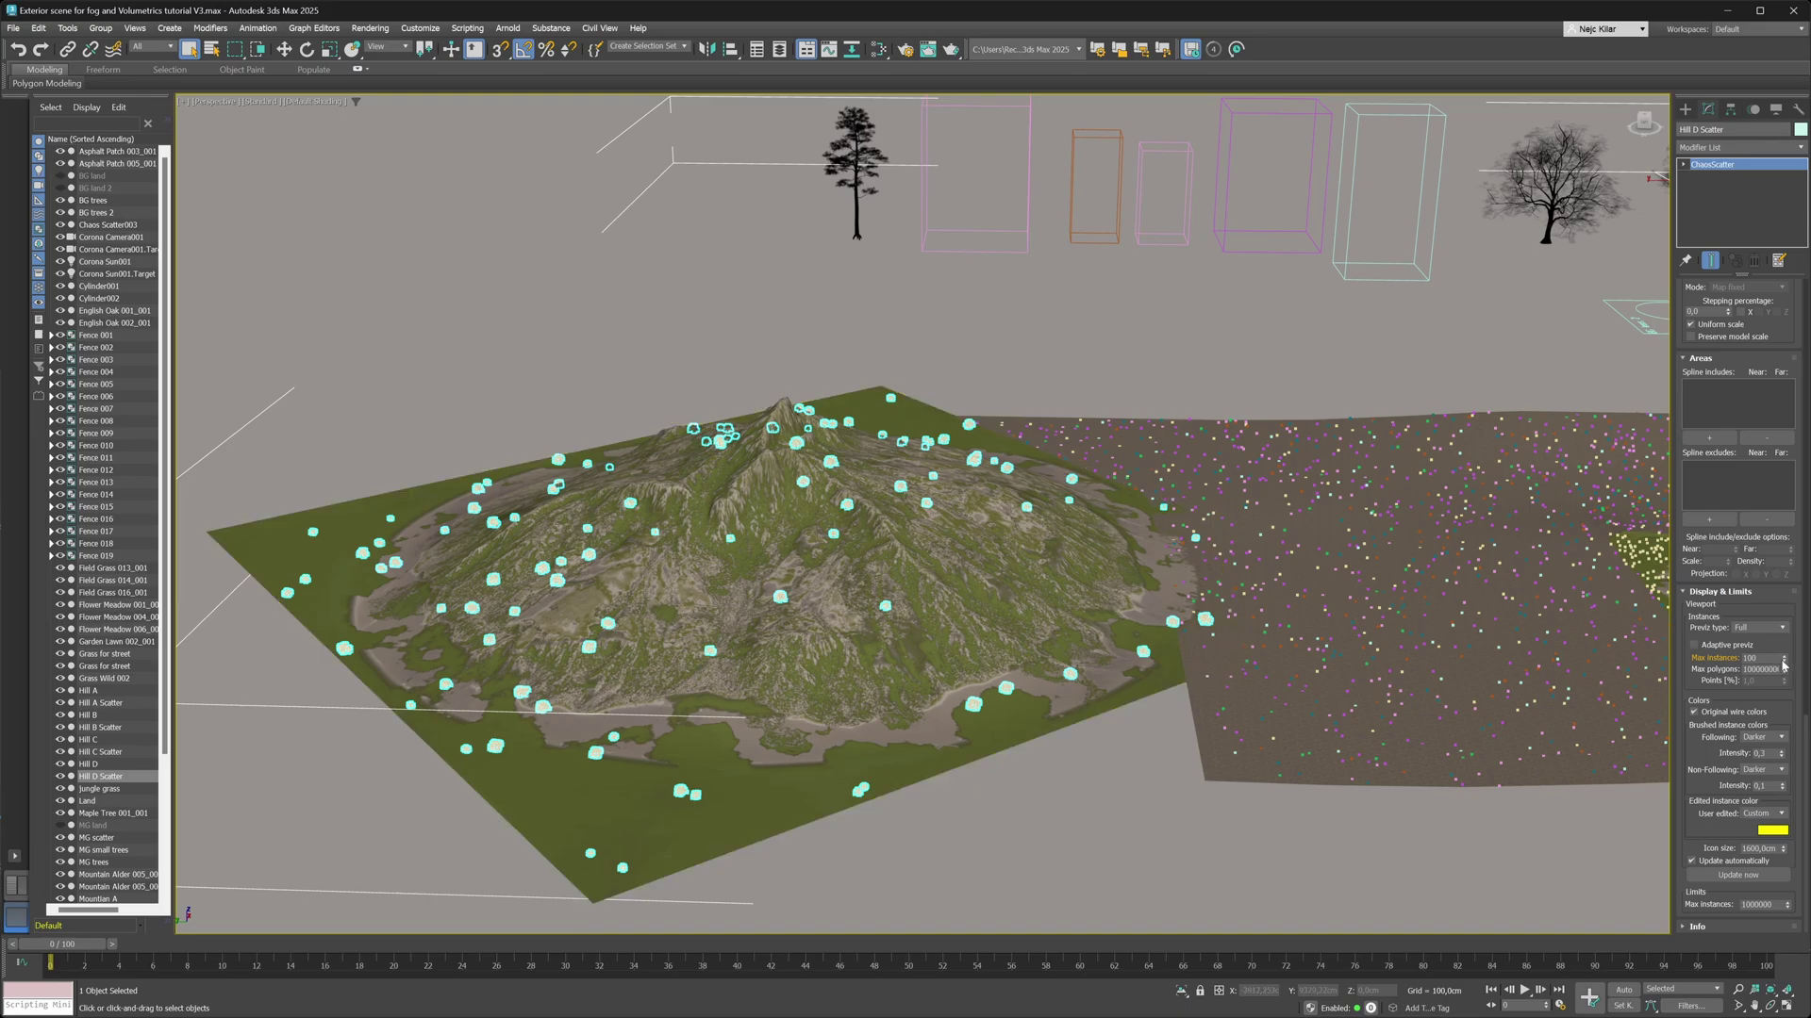
Set the maximum displayed instances of Hill D Scatter back to 10000 and examine the trees on the hill up close.
text(0)
key(Return)
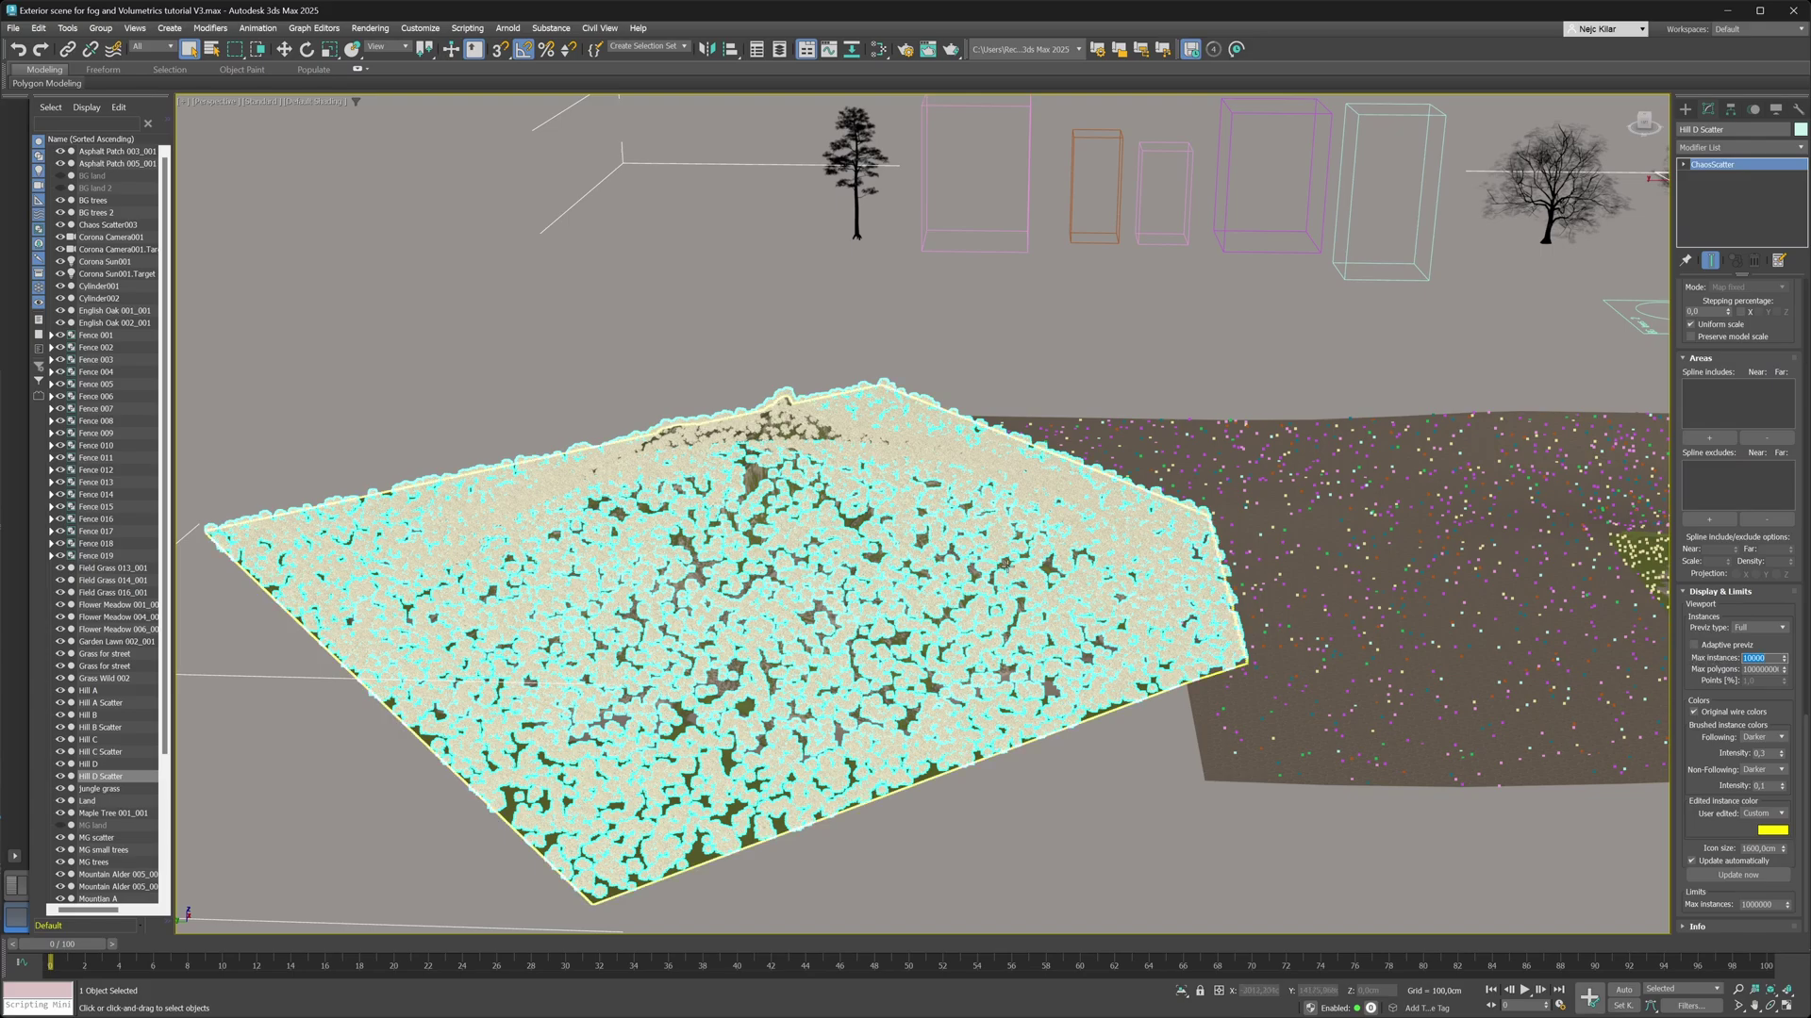
scroll(1006, 564, up, 4)
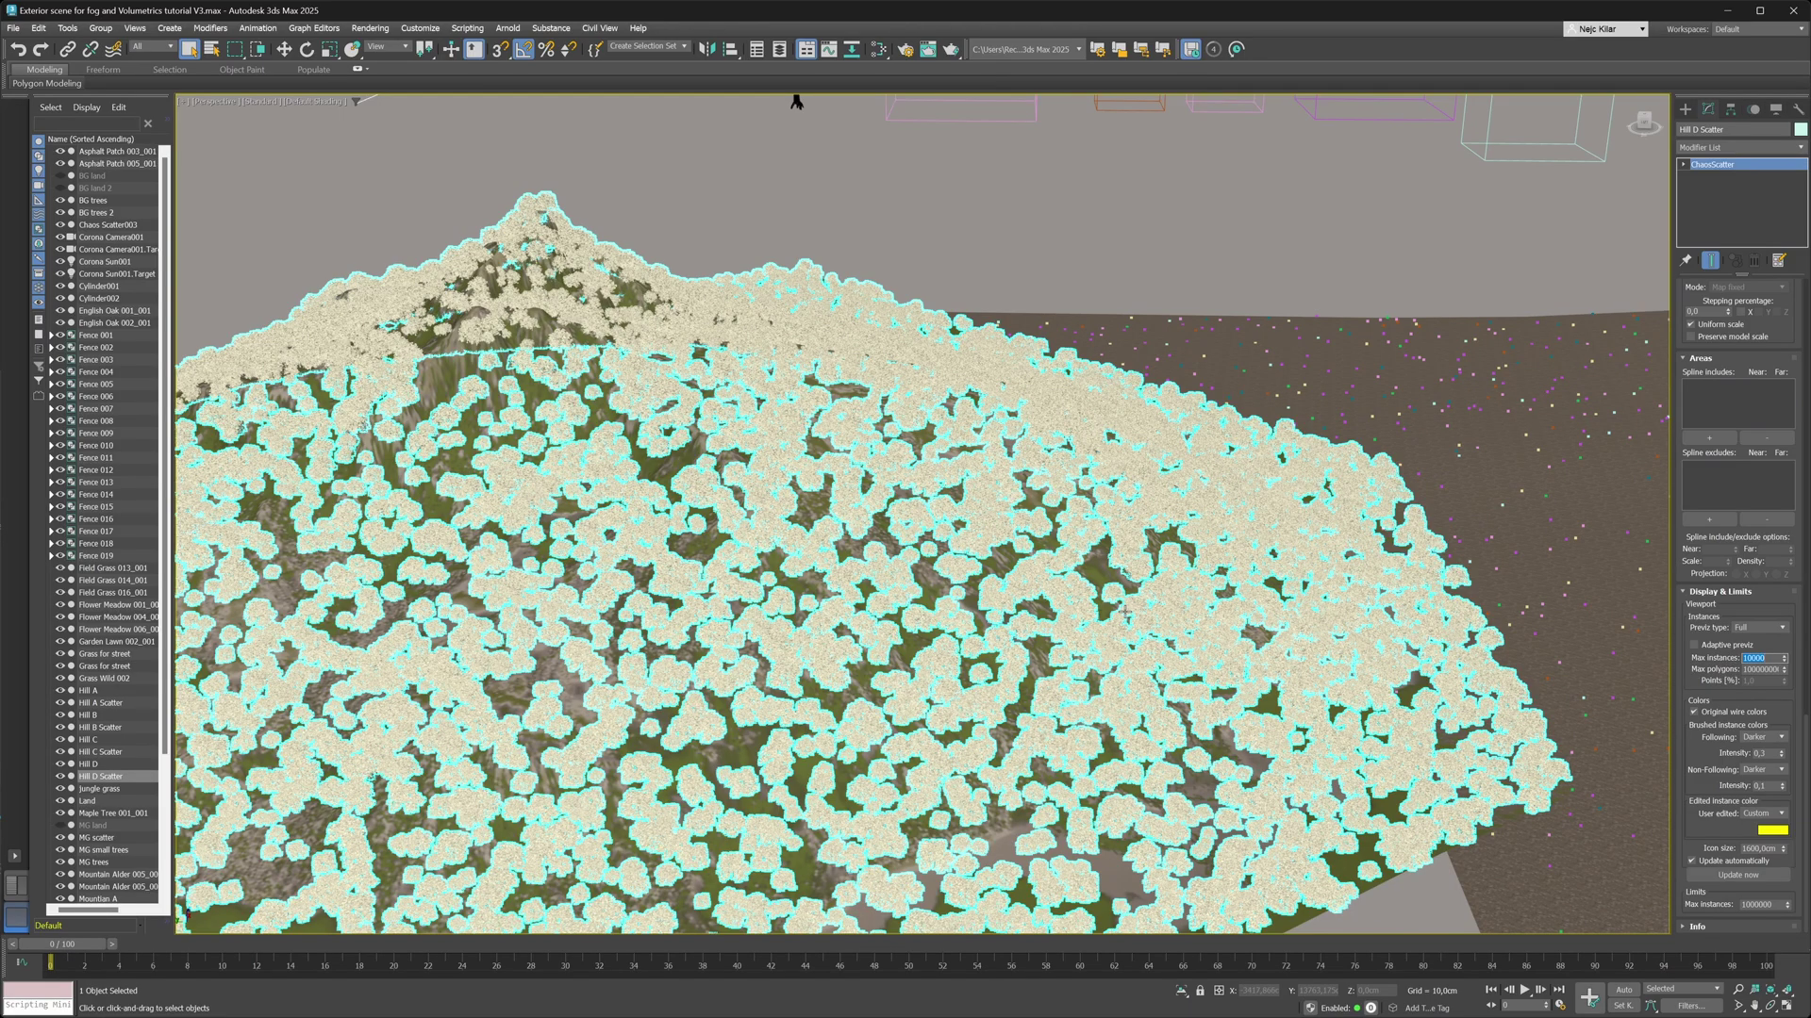
scroll(1058, 600, up, 5)
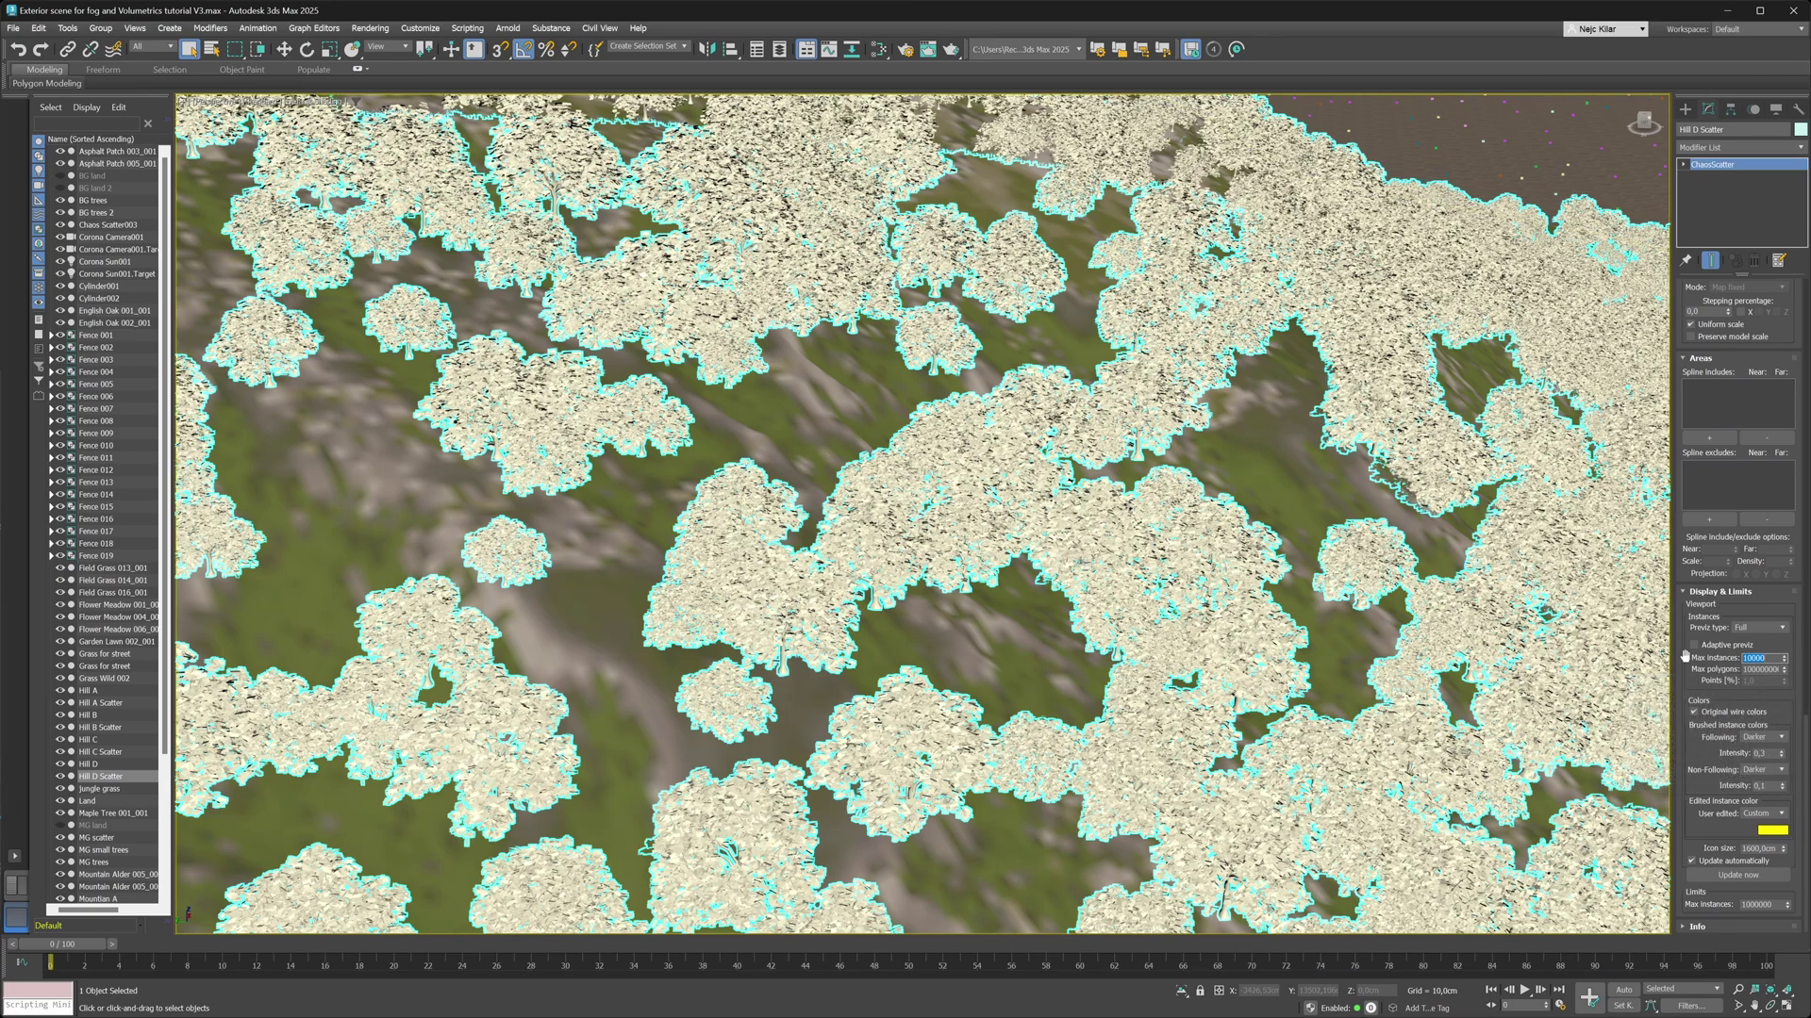
Set the max polygons limit of Hill D Scatter to 1000000 and examine the tree previews across the hill from near and far.
key(Tab)
key(Return)
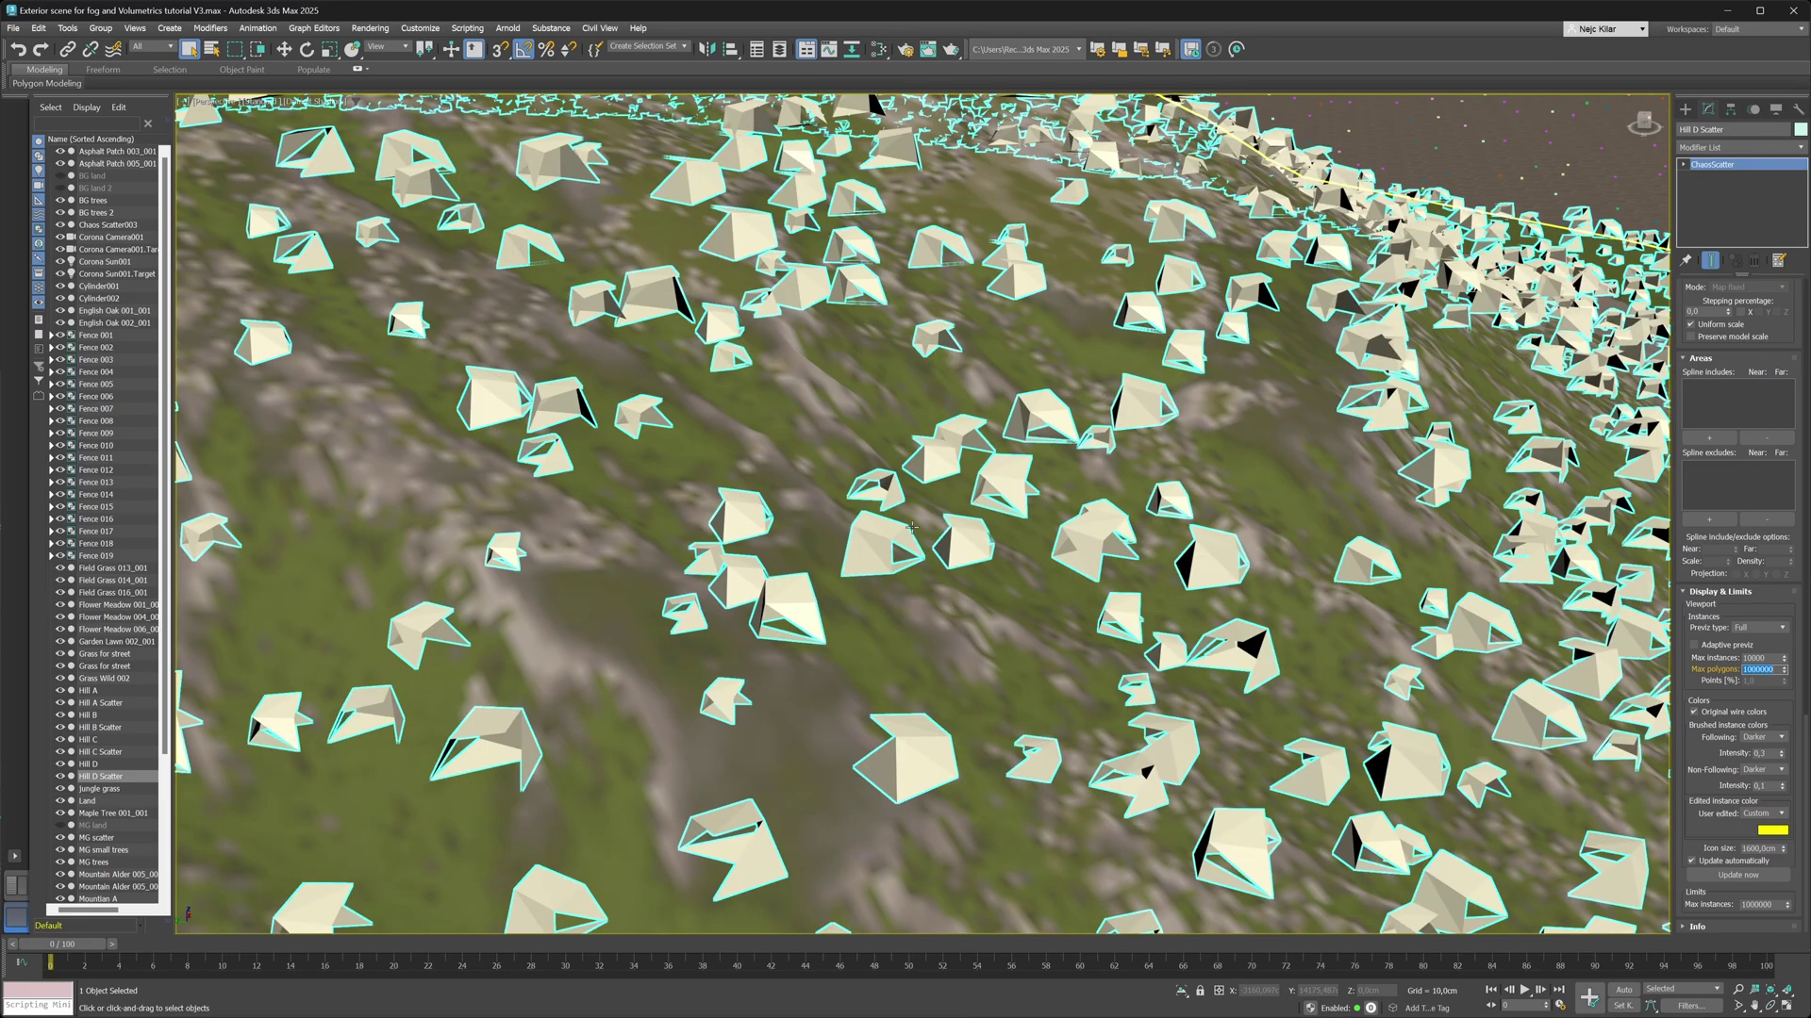
scroll(903, 522, down, 2)
scroll(911, 510, down, 5)
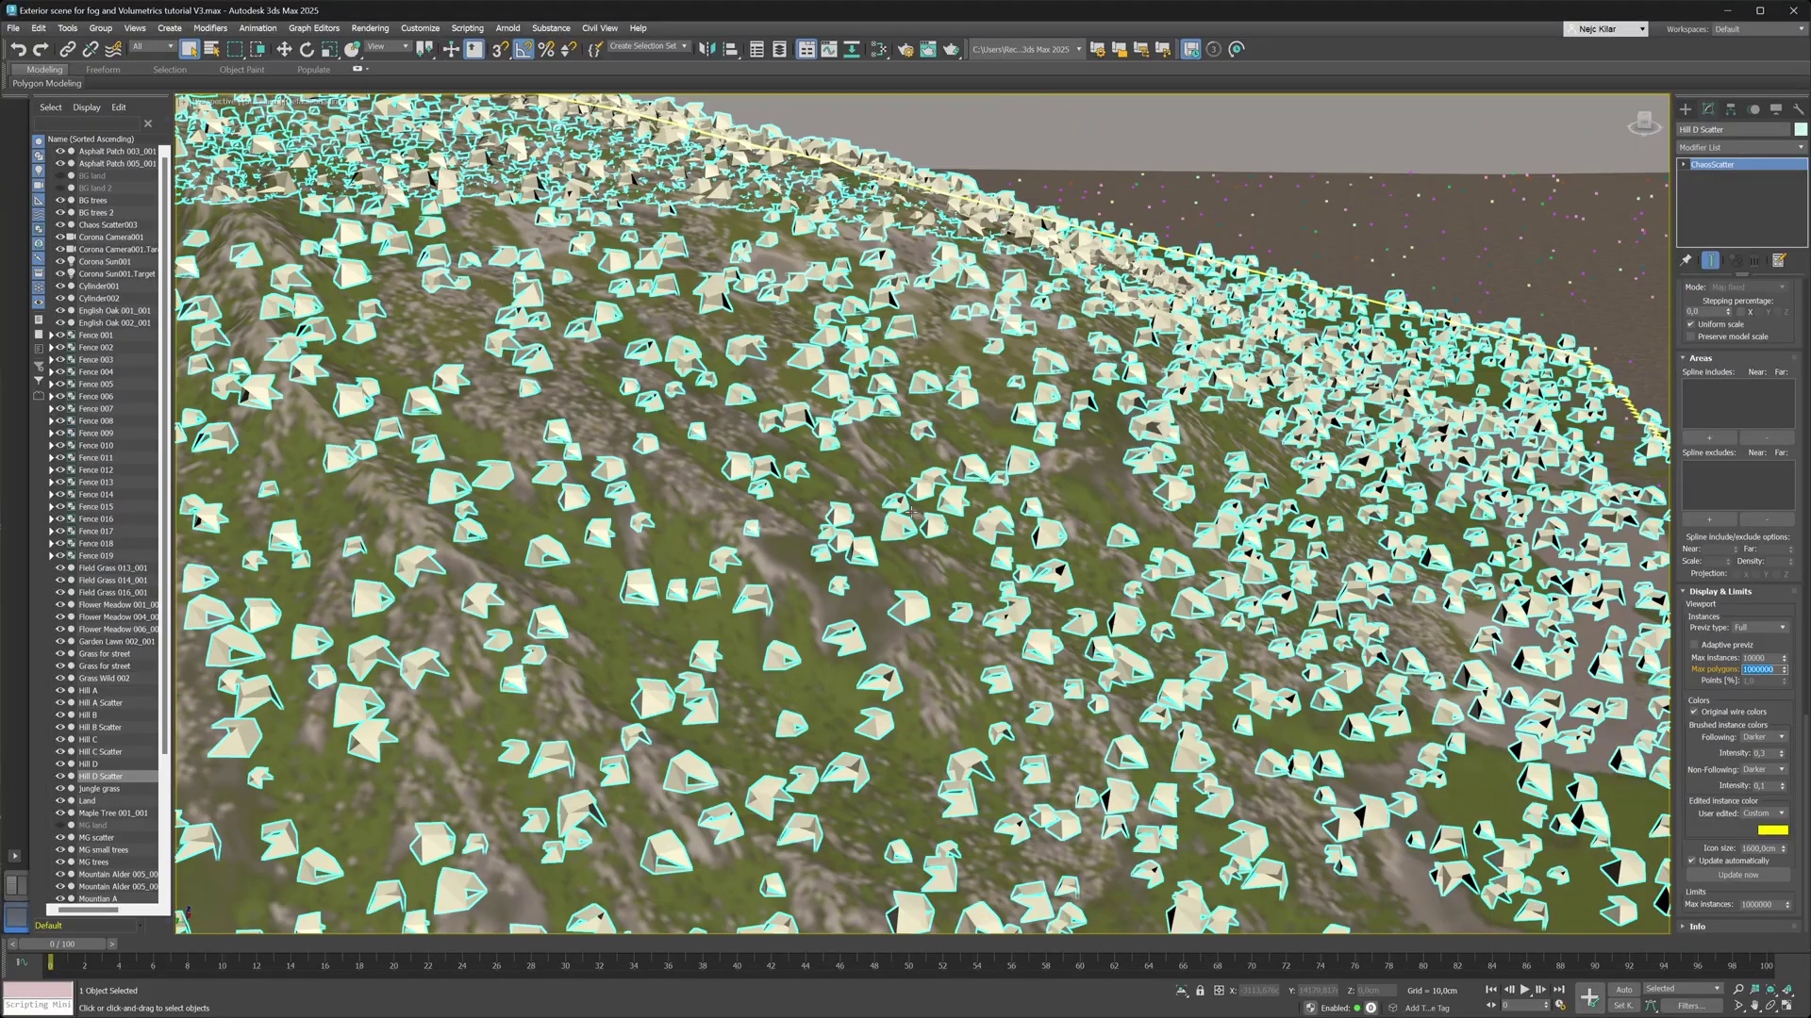
scroll(911, 509, down, 2)
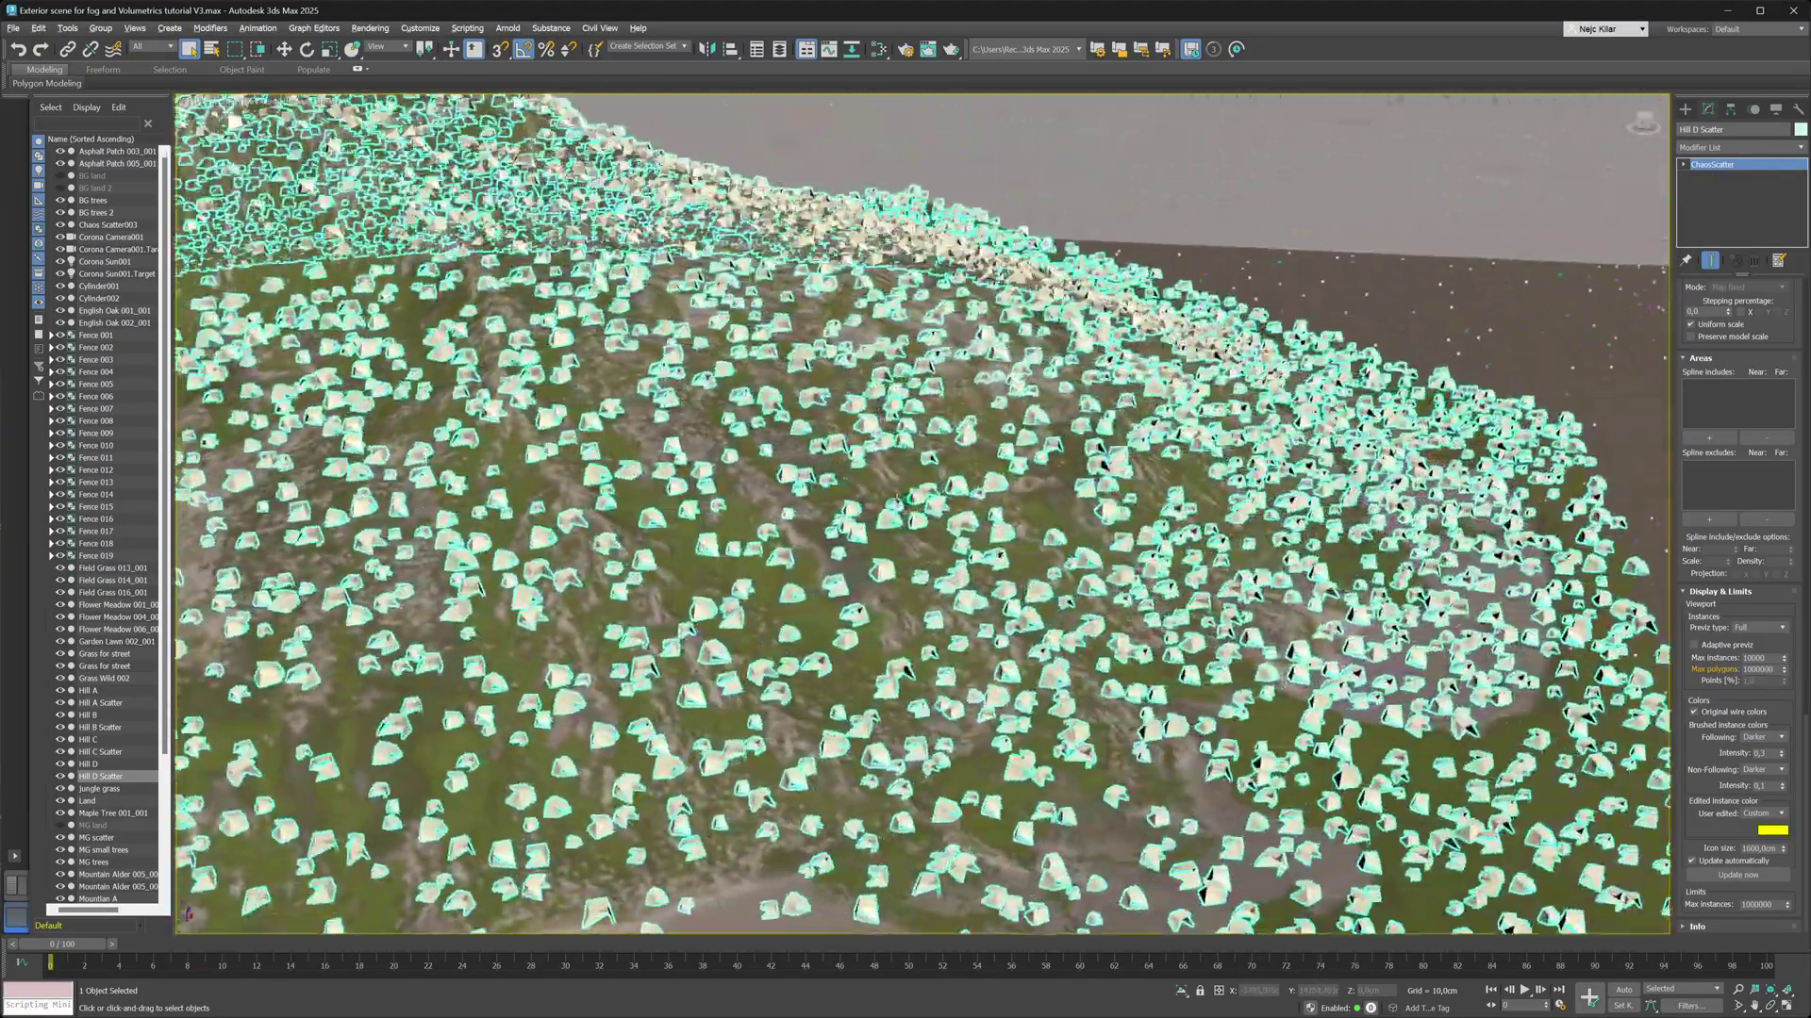
alt+middle_drag(943, 95, 919, 509)
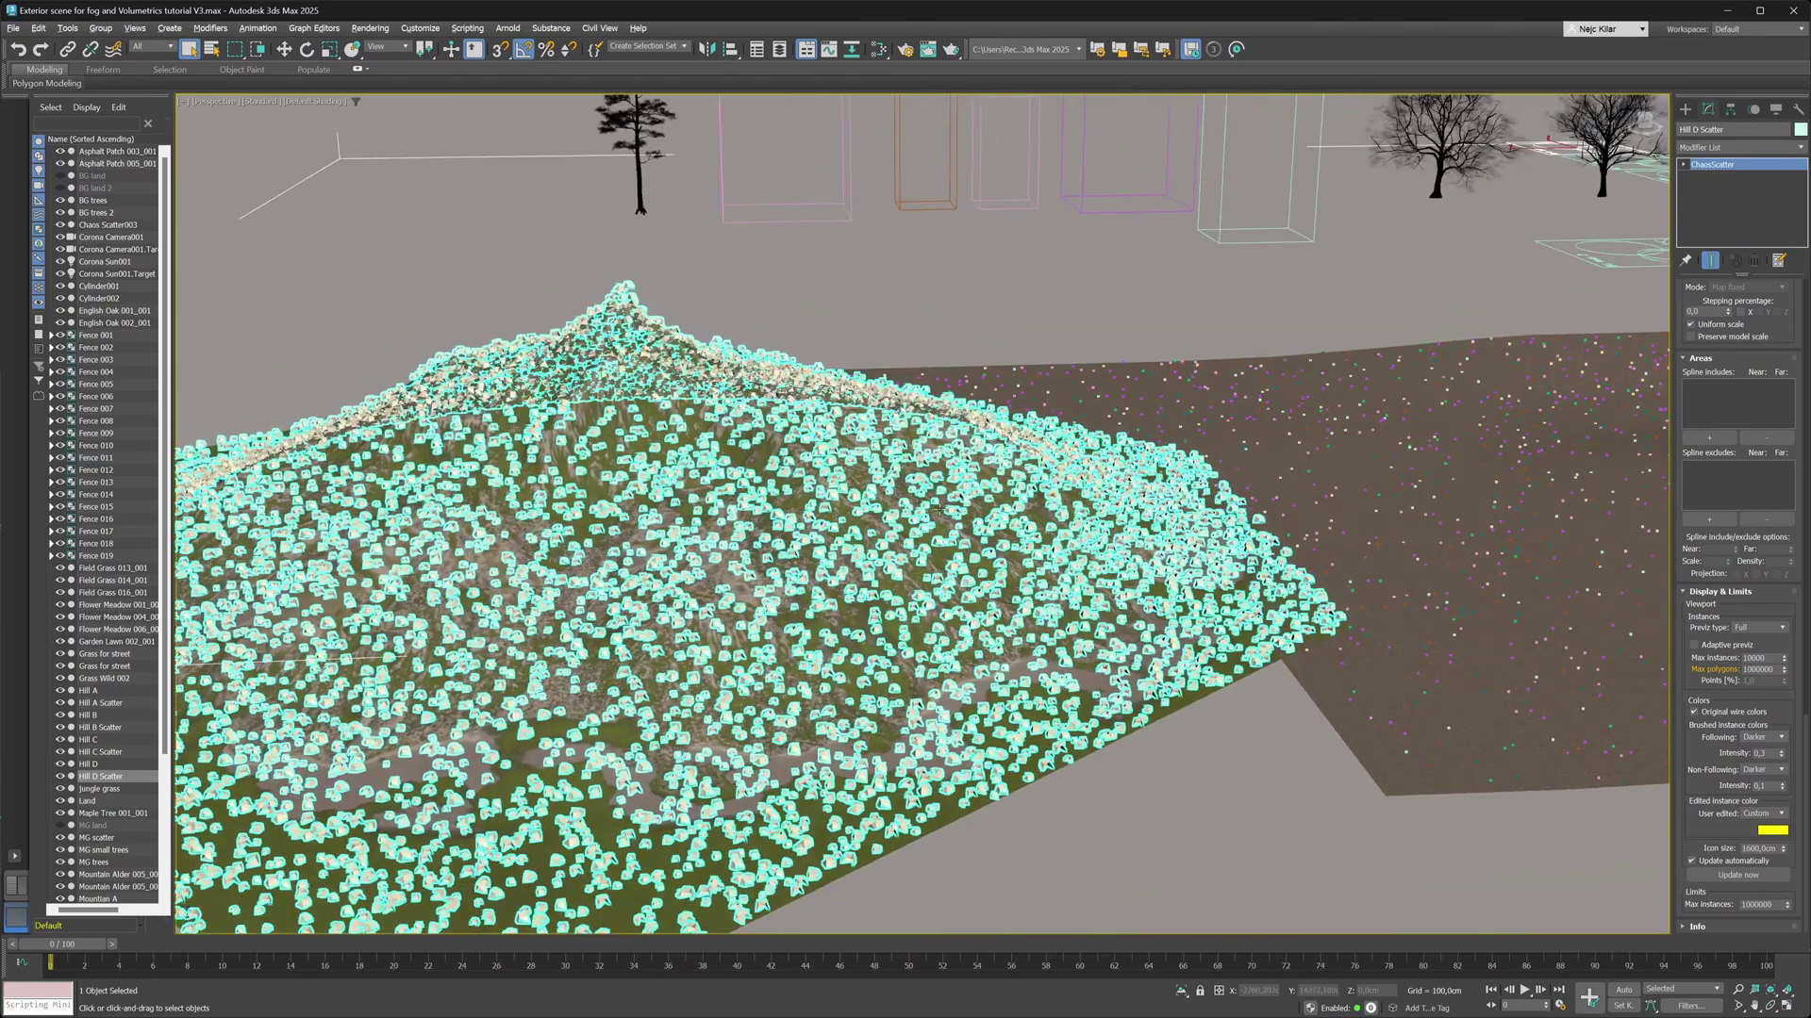
scroll(925, 511, up, 2)
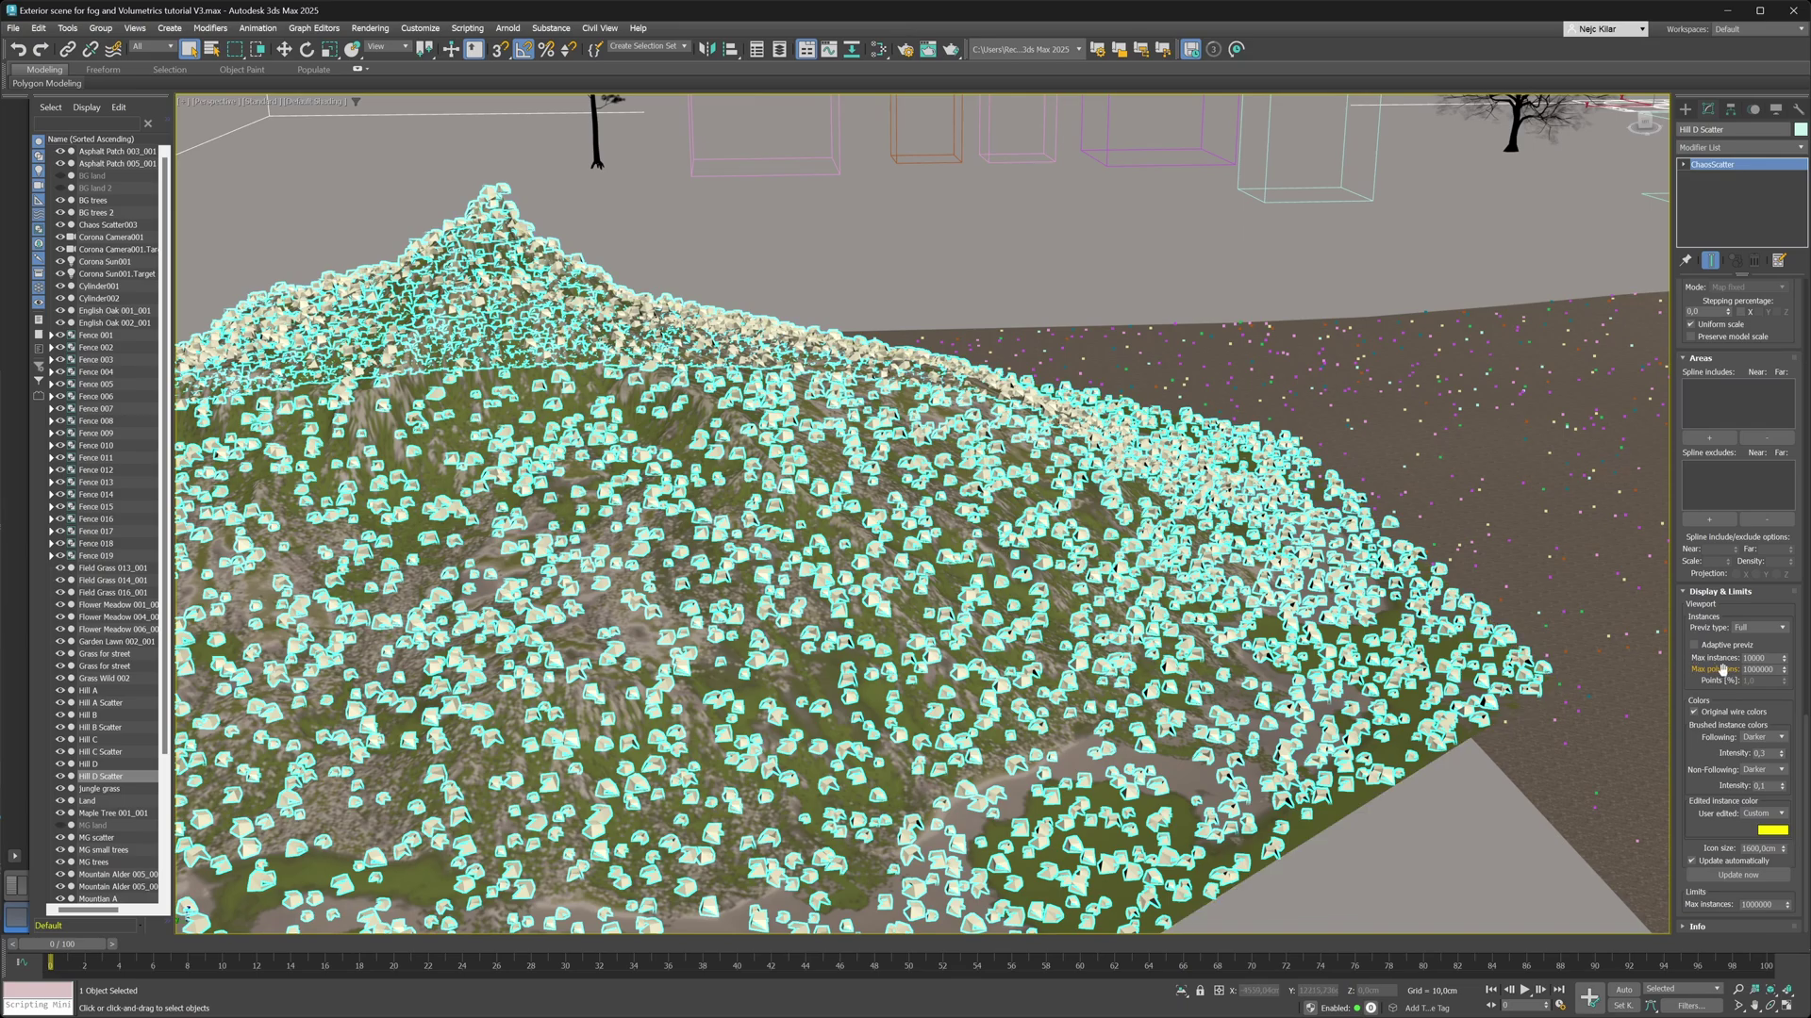
scroll(811, 582, up, 2)
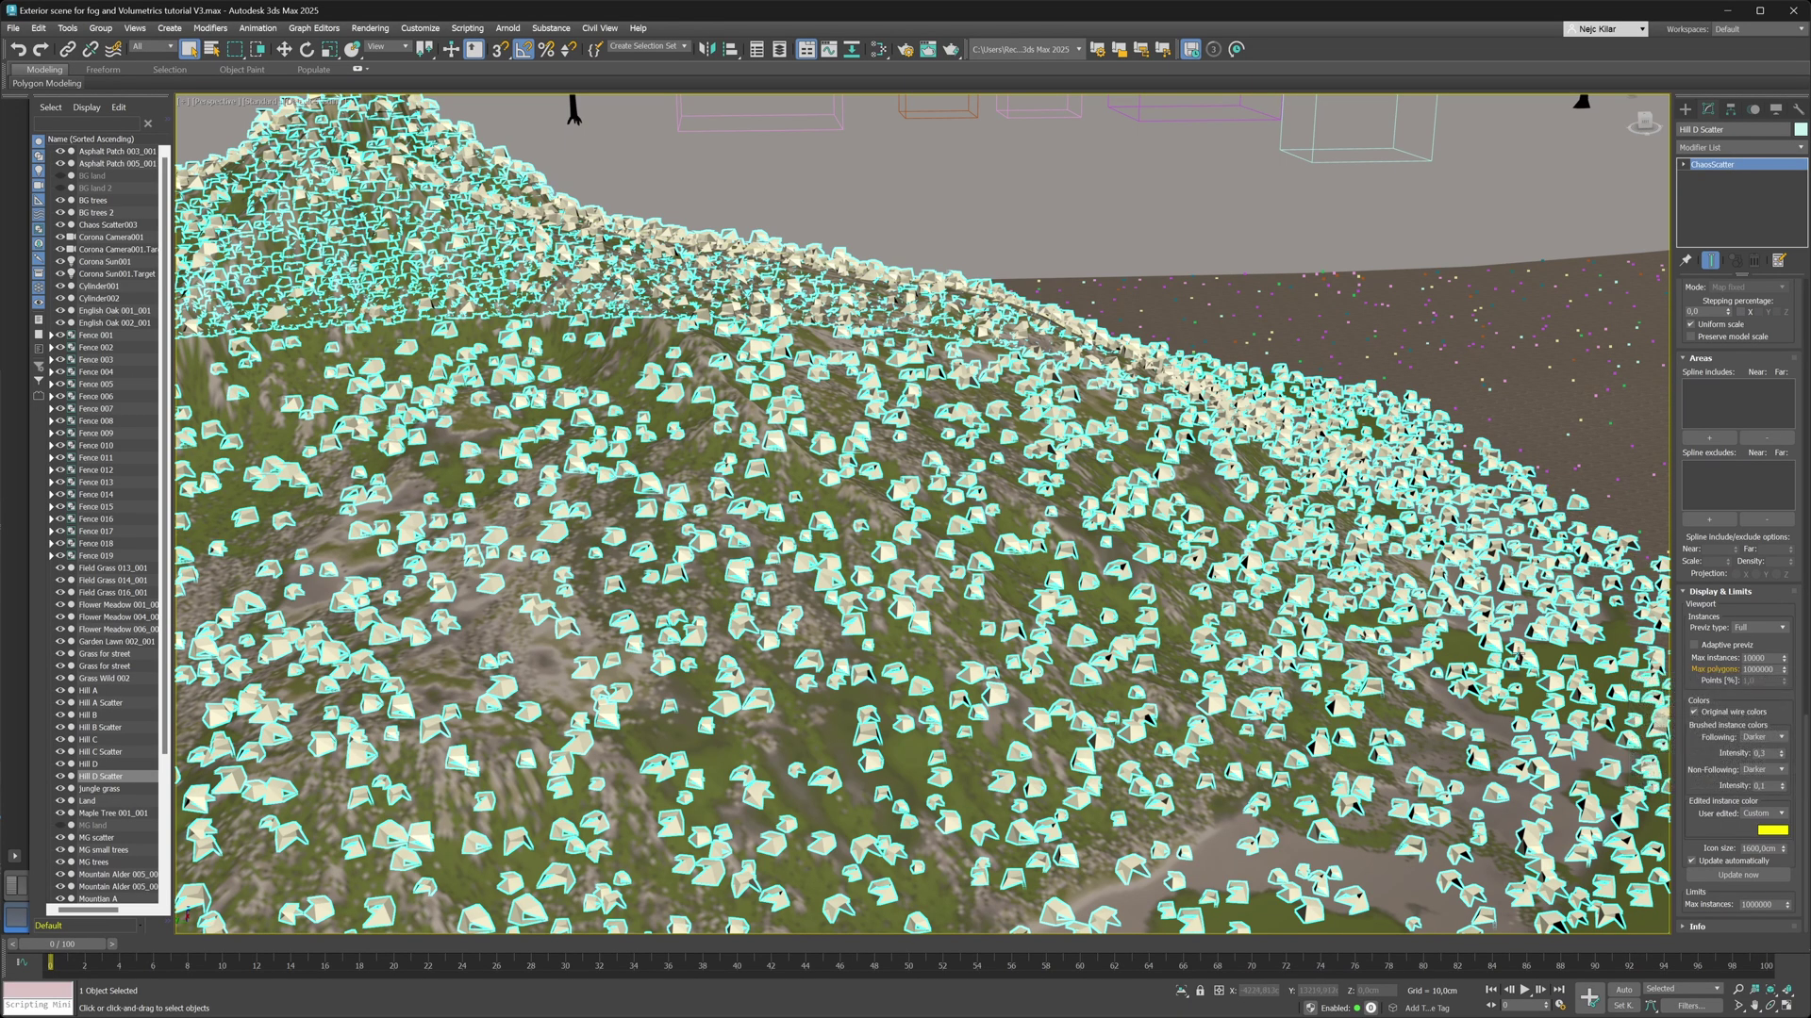
key(w)
scroll(1140, 510, down, 3)
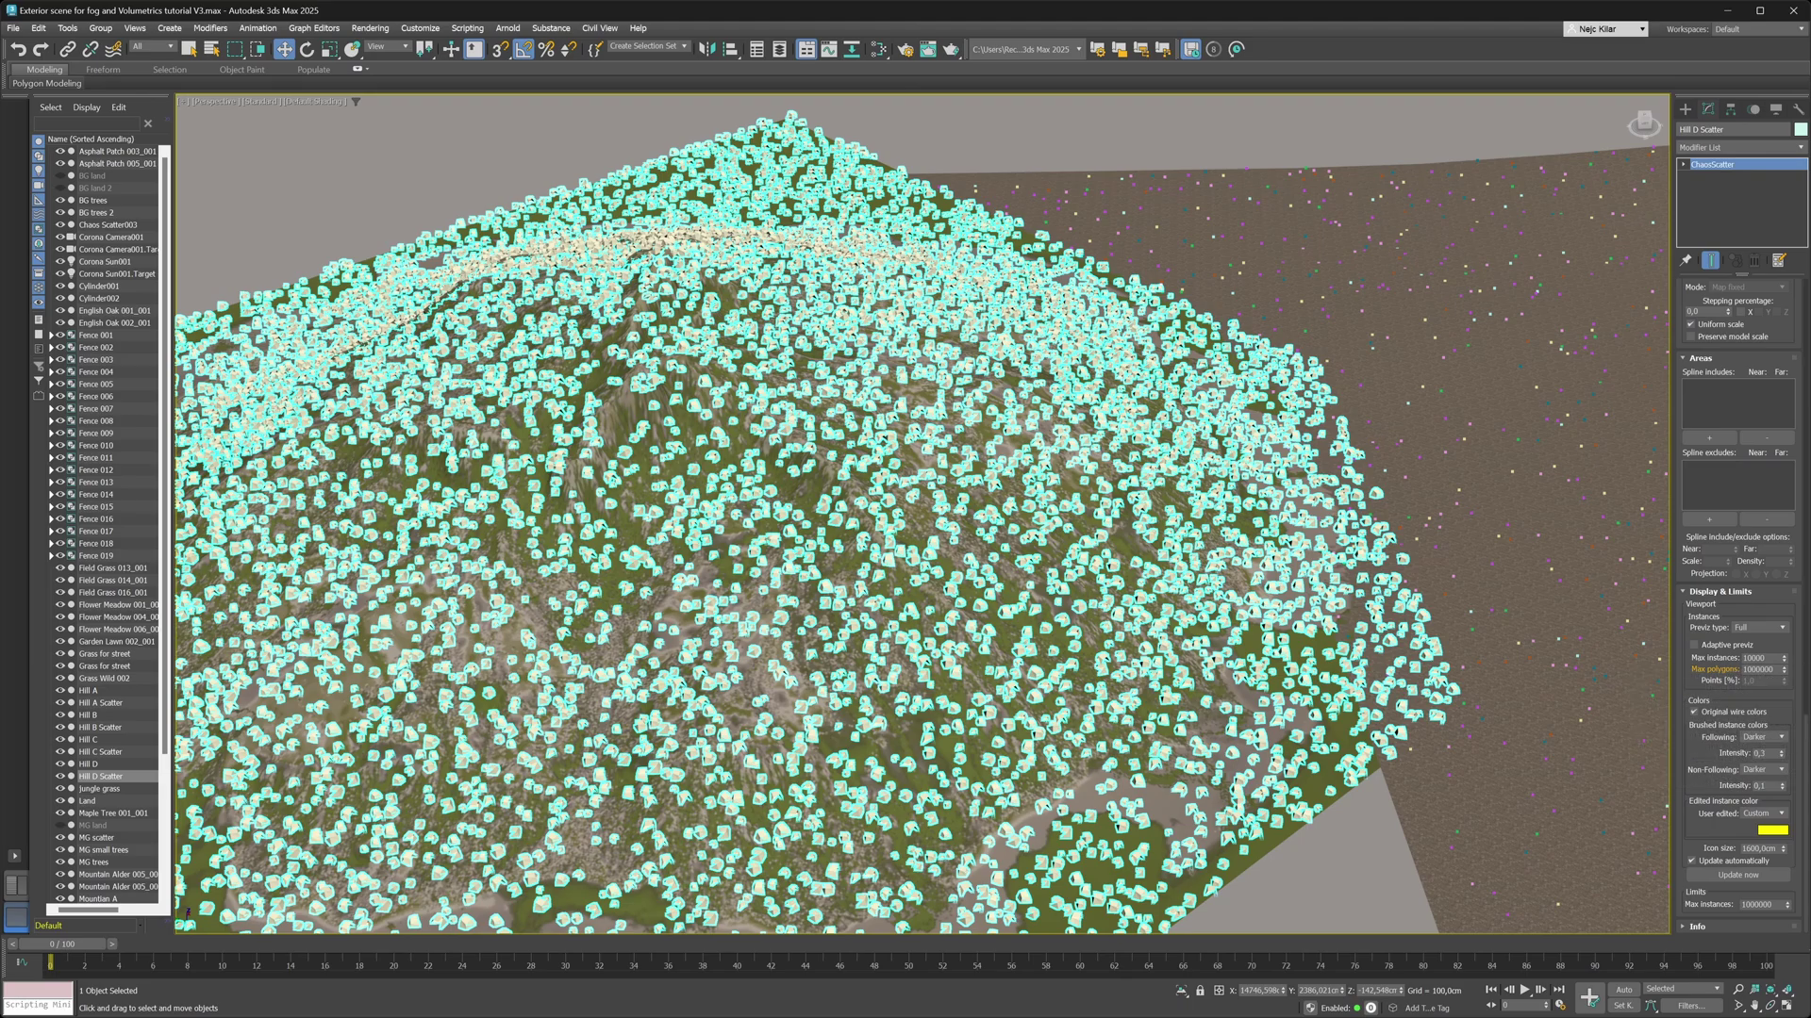
Restore the higher max polygons limit of Hill D Scatter and set its viewport max instances to 100.
double_click(1763, 670)
text(10000)
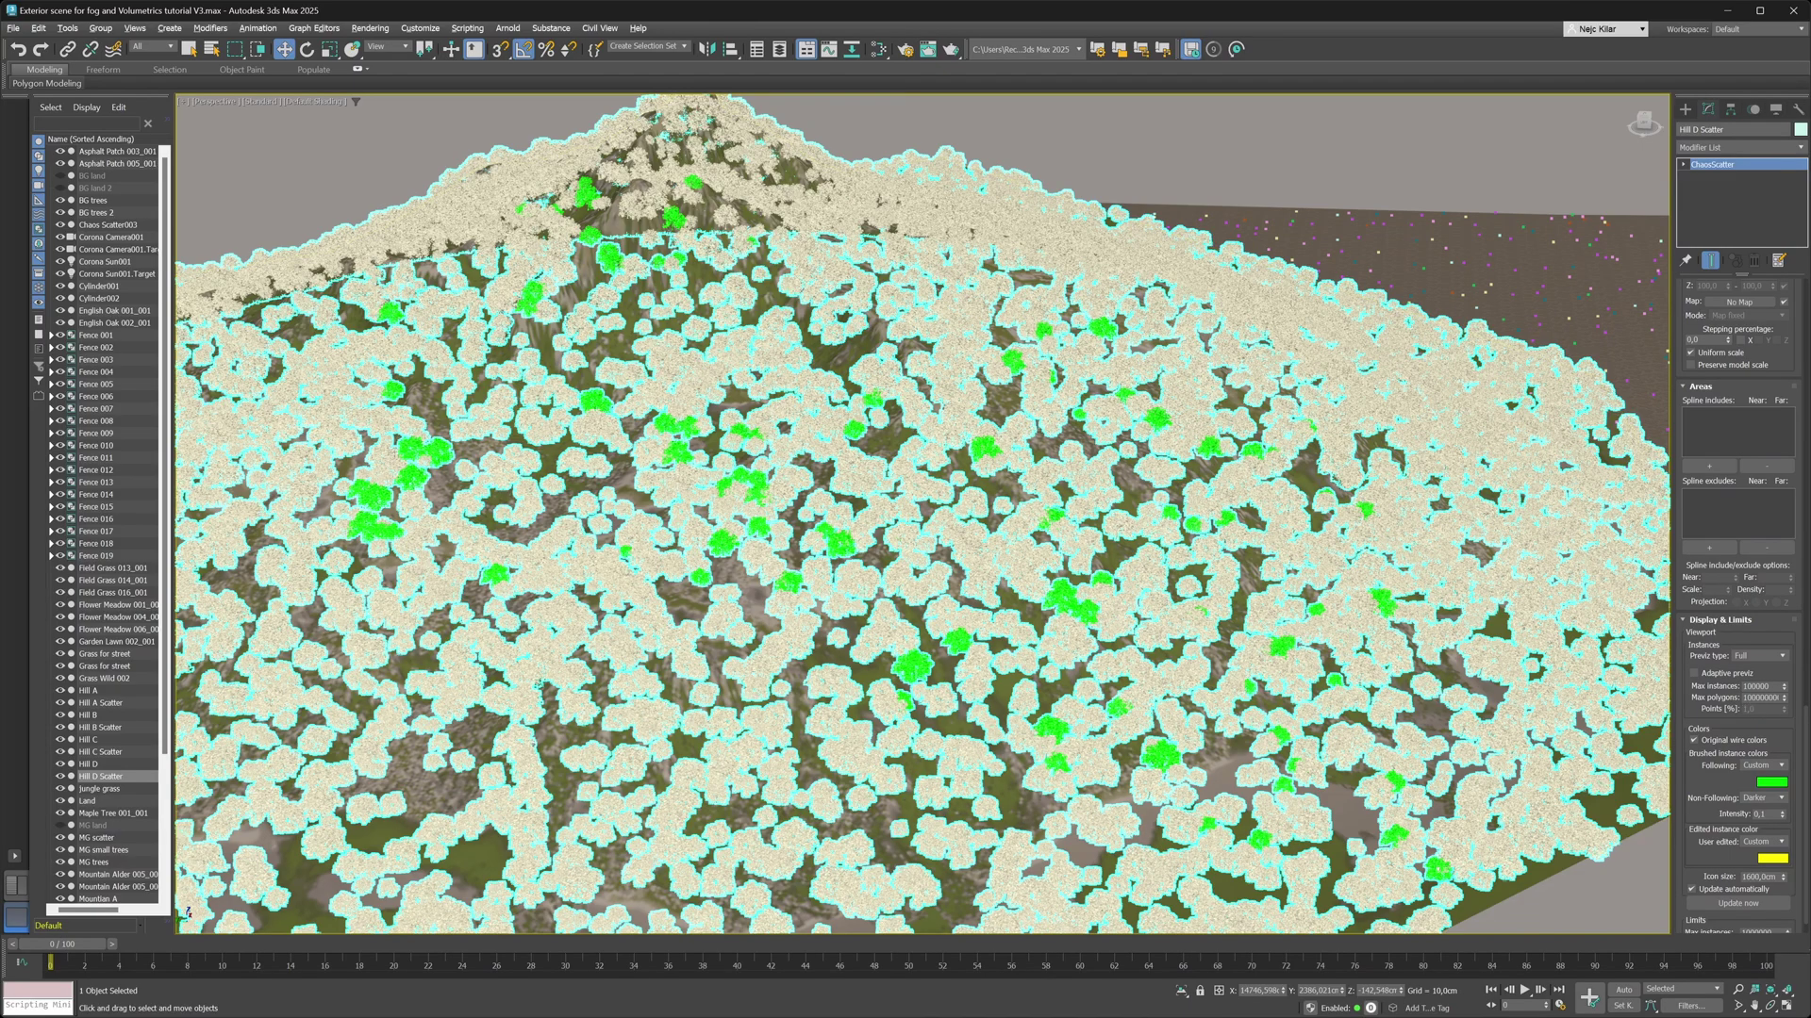
key(Return)
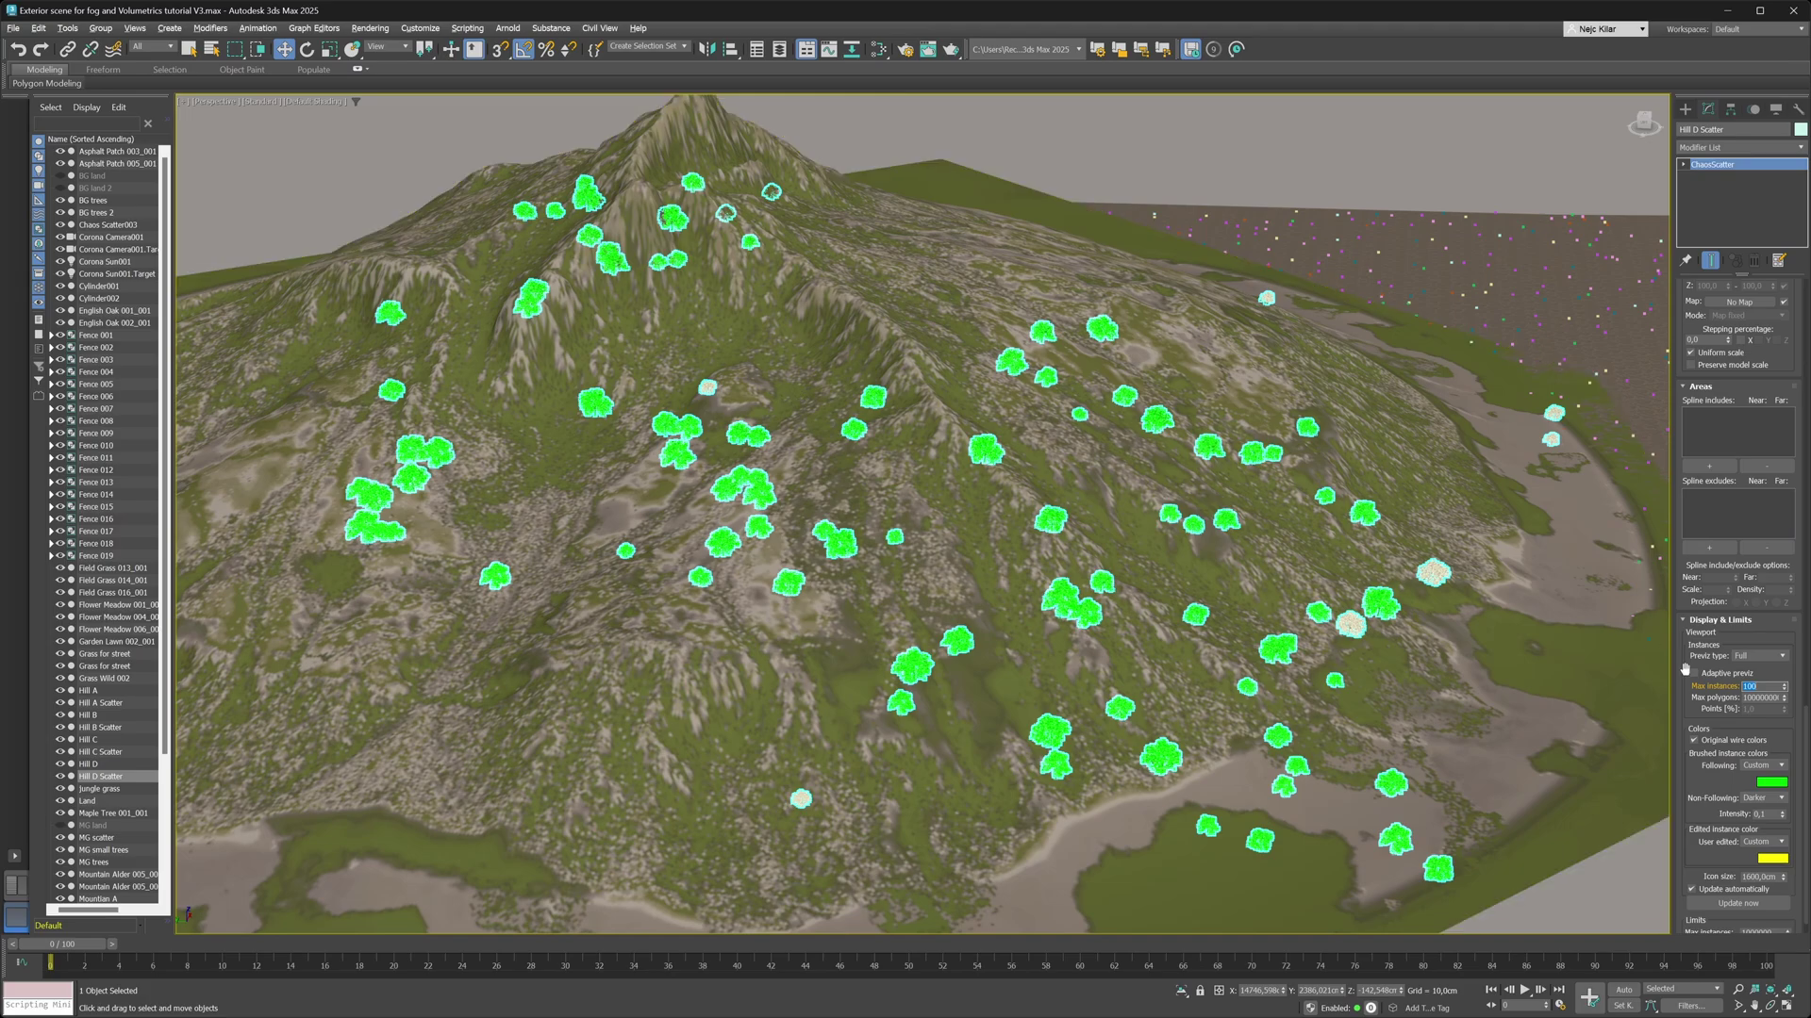
scroll(1805, 624, up, 3)
drag(1805, 624, 1806, 505)
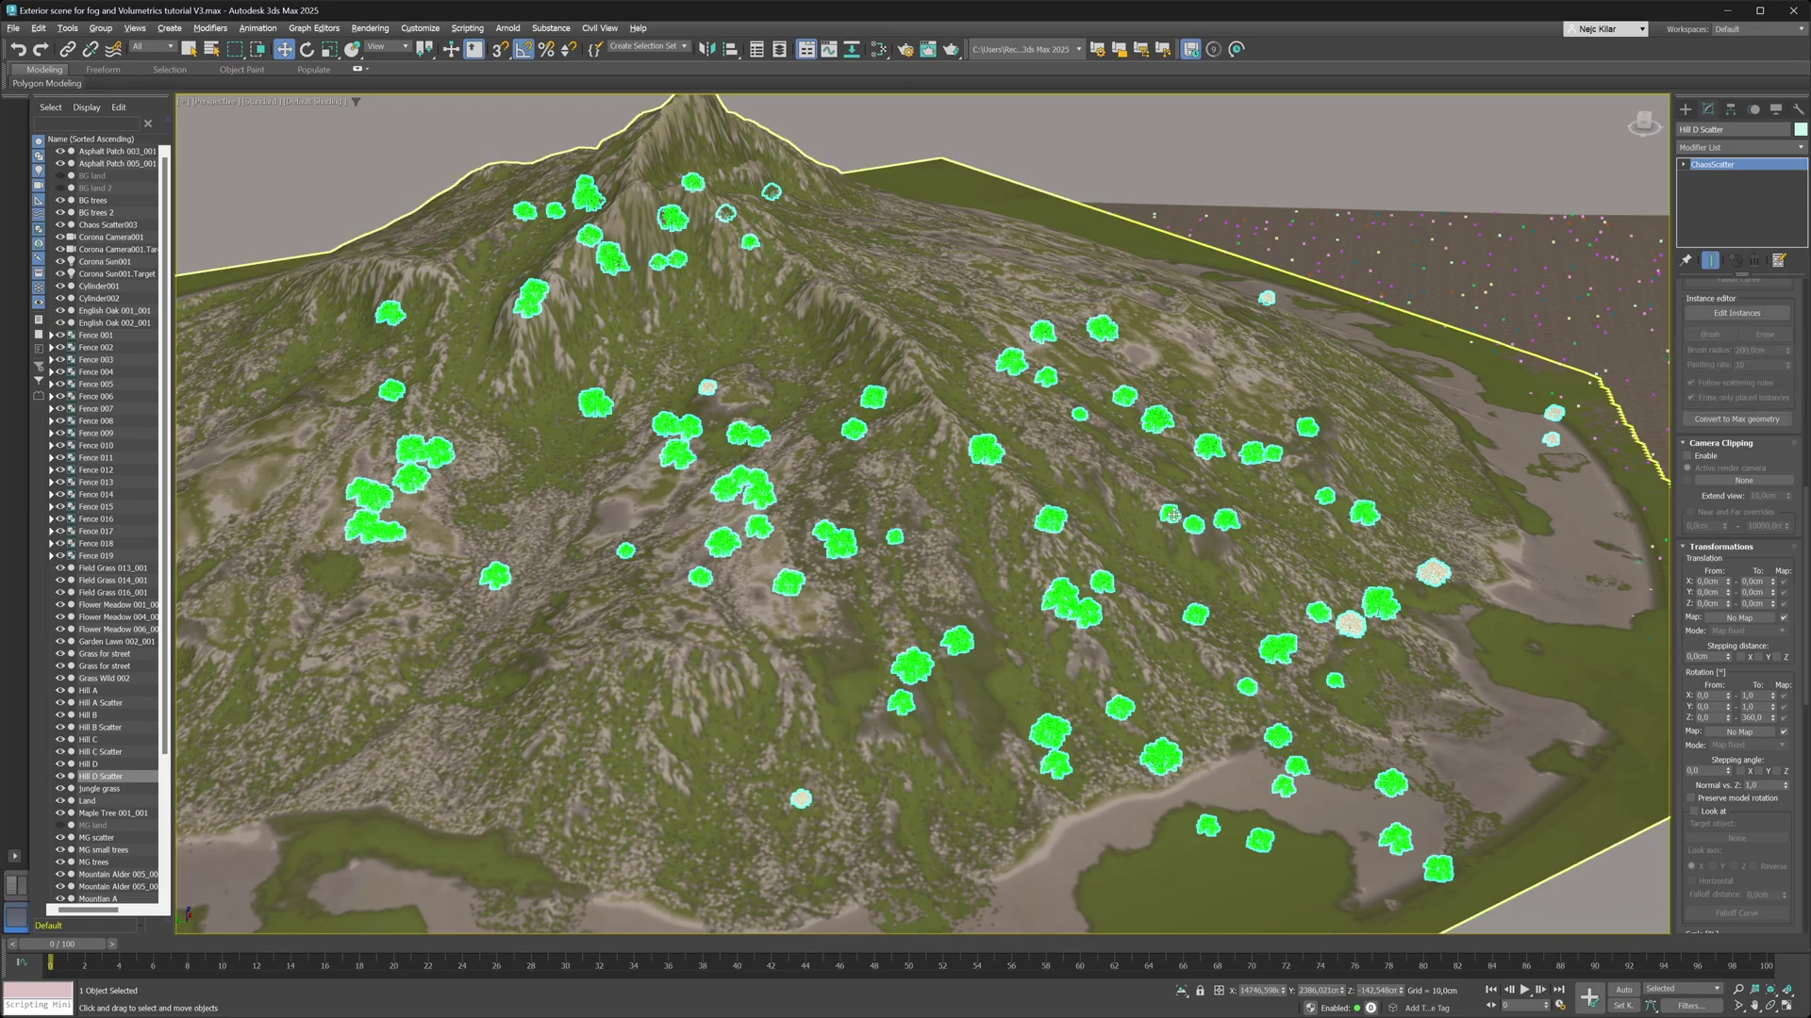
drag(1808, 571, 1808, 717)
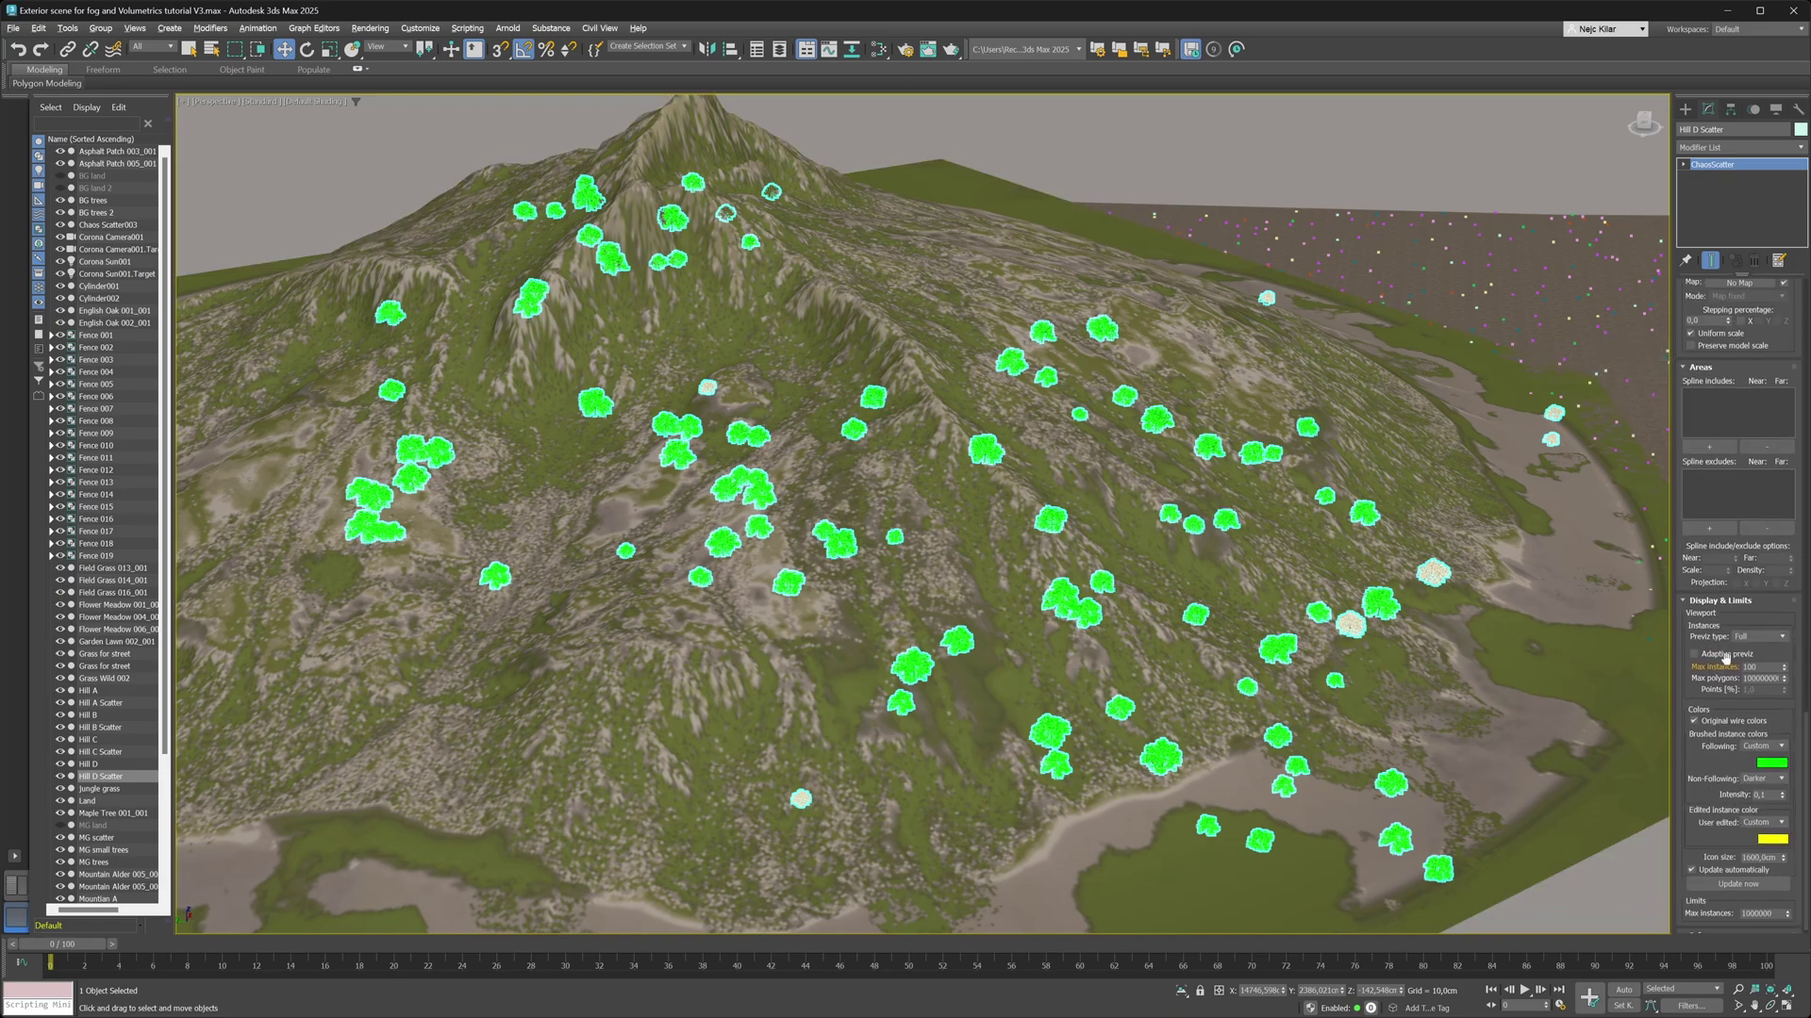